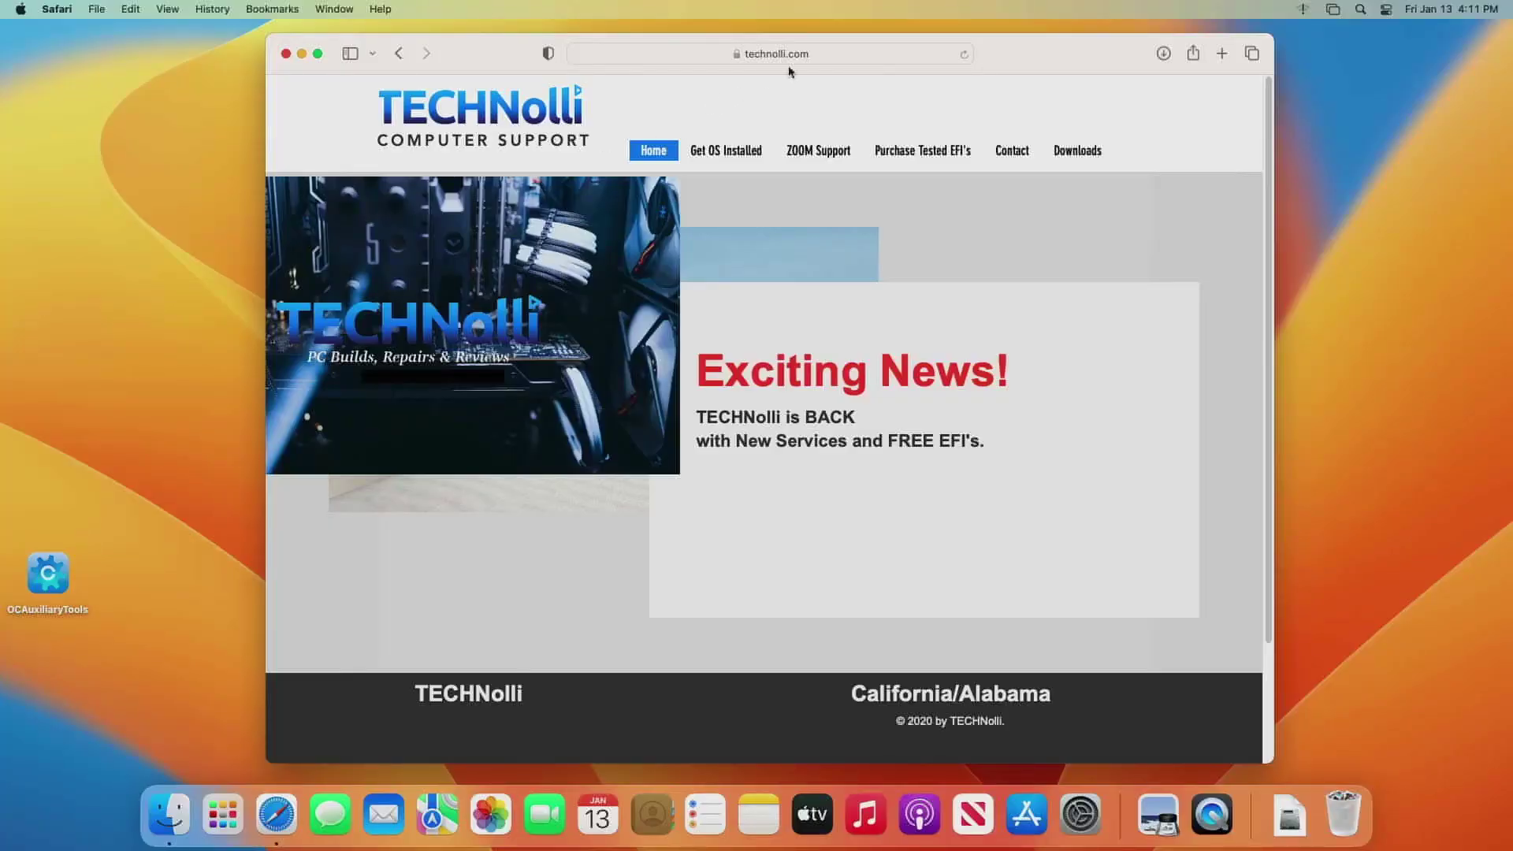
Step: Go to the eBay website in Safari
left_click(863, 52)
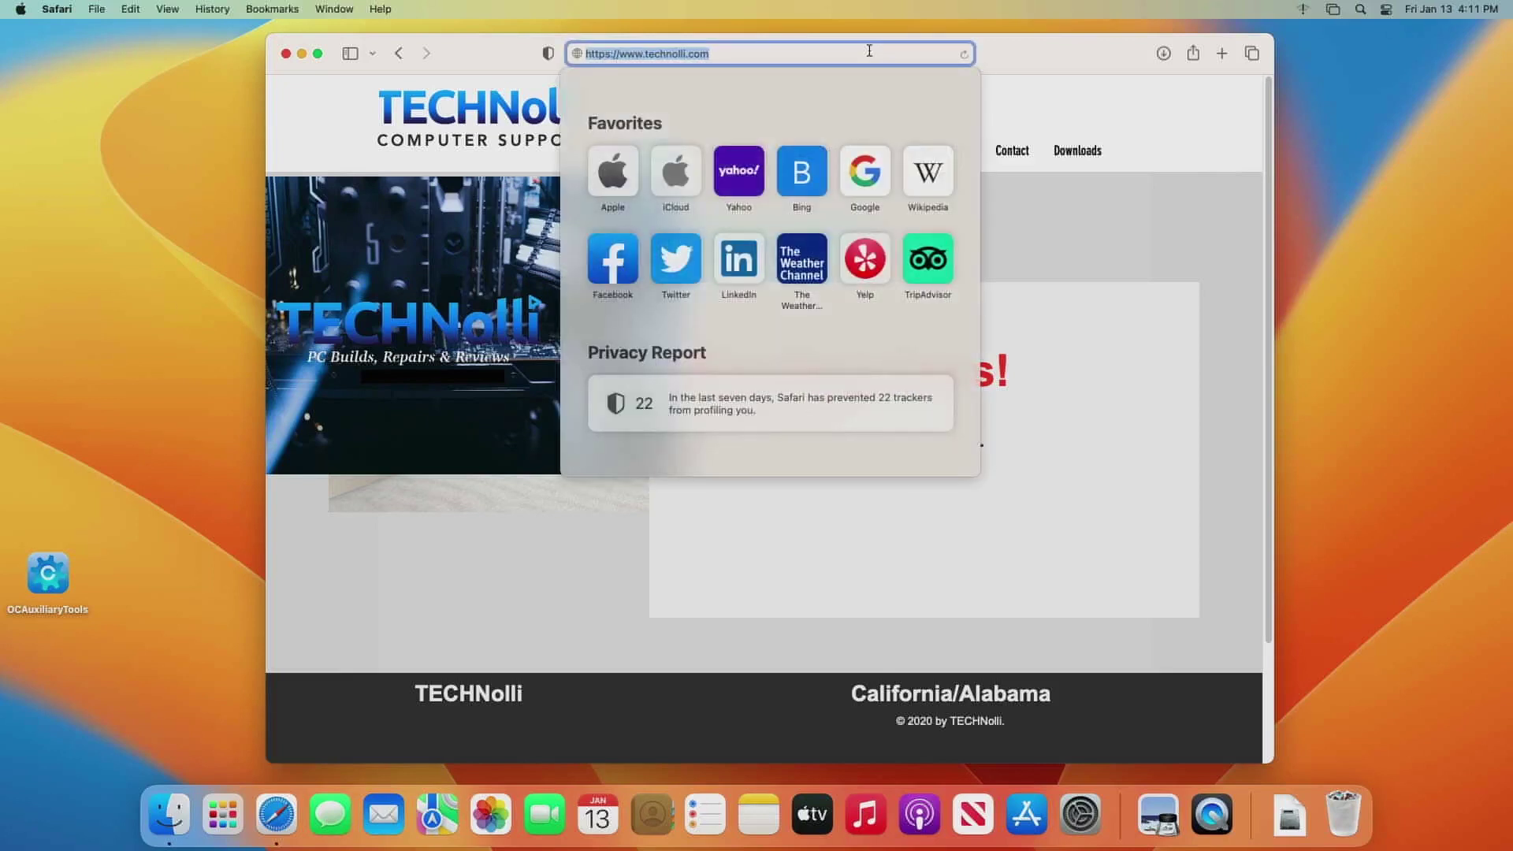
type("ebay")
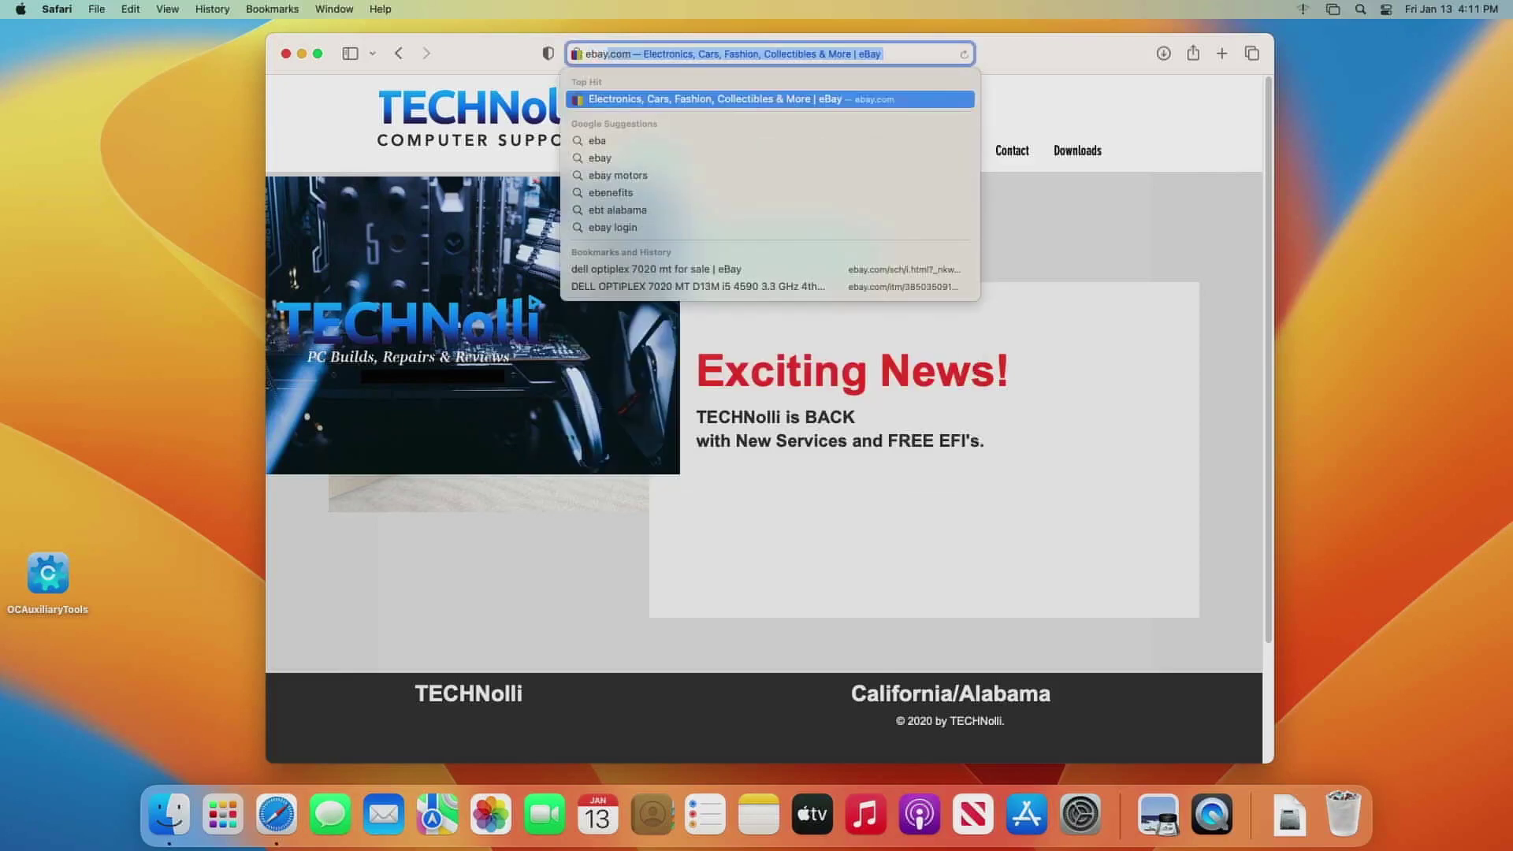
key("Return")
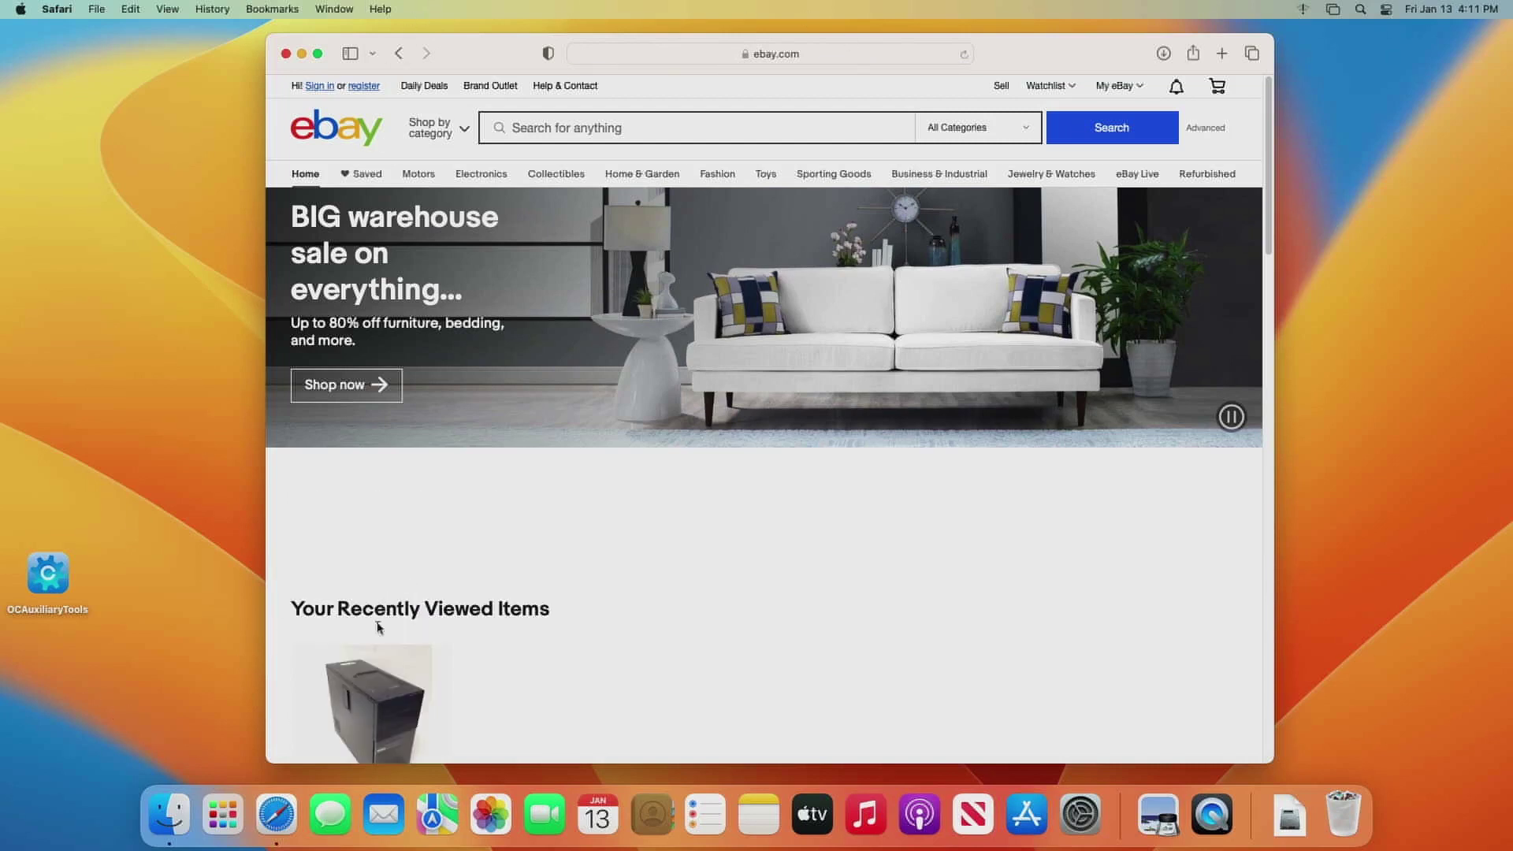
Step: Open the recently viewed used Dell OptiPlex 7020 MT listing at US $64.99 and look through it
left_click_drag(370, 670, 376, 694)
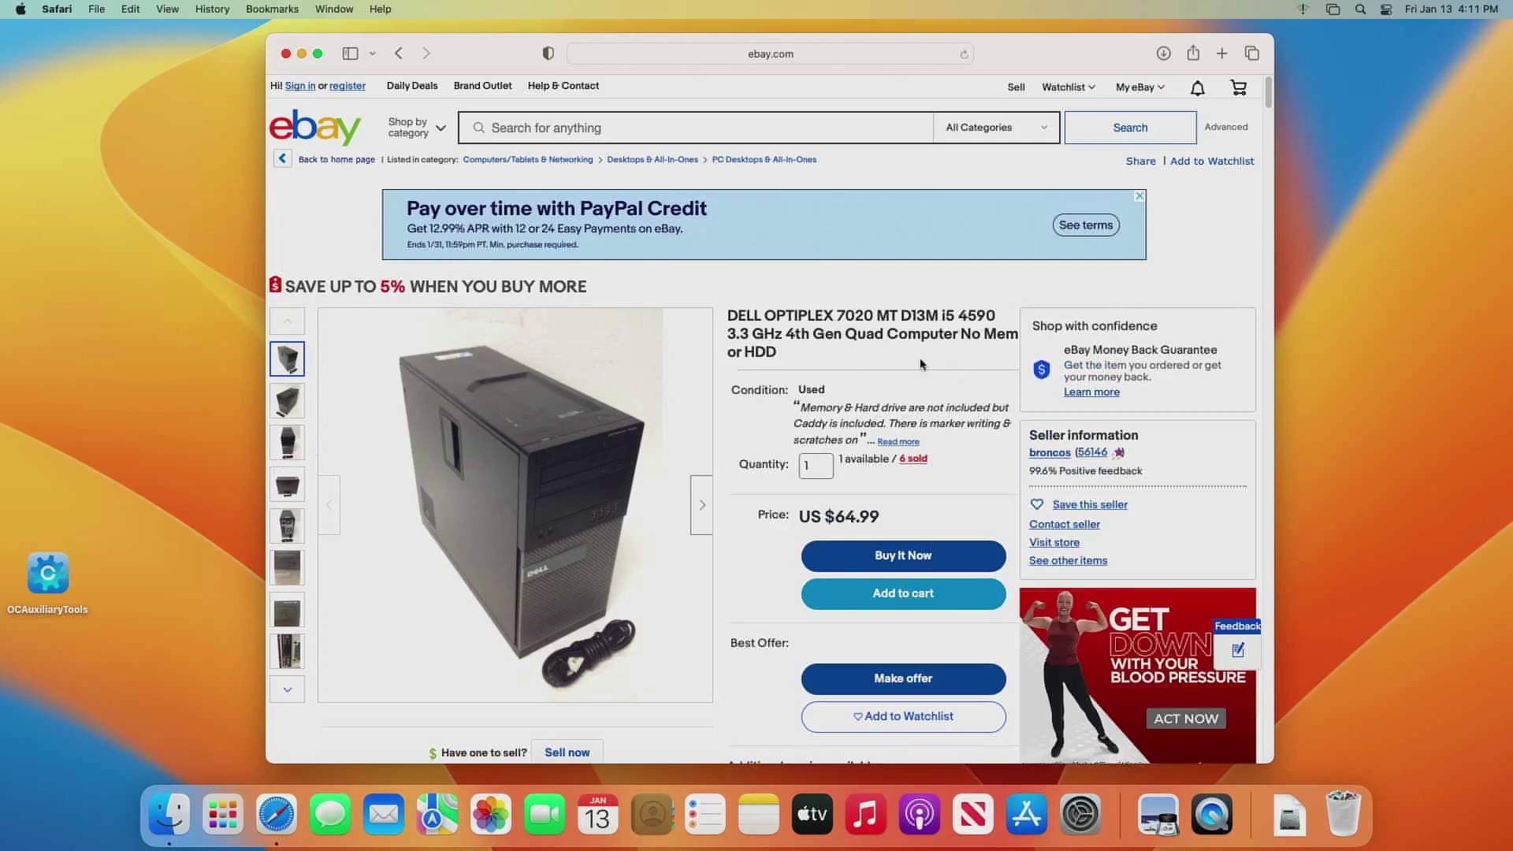
scroll(840, 463, "down", 5)
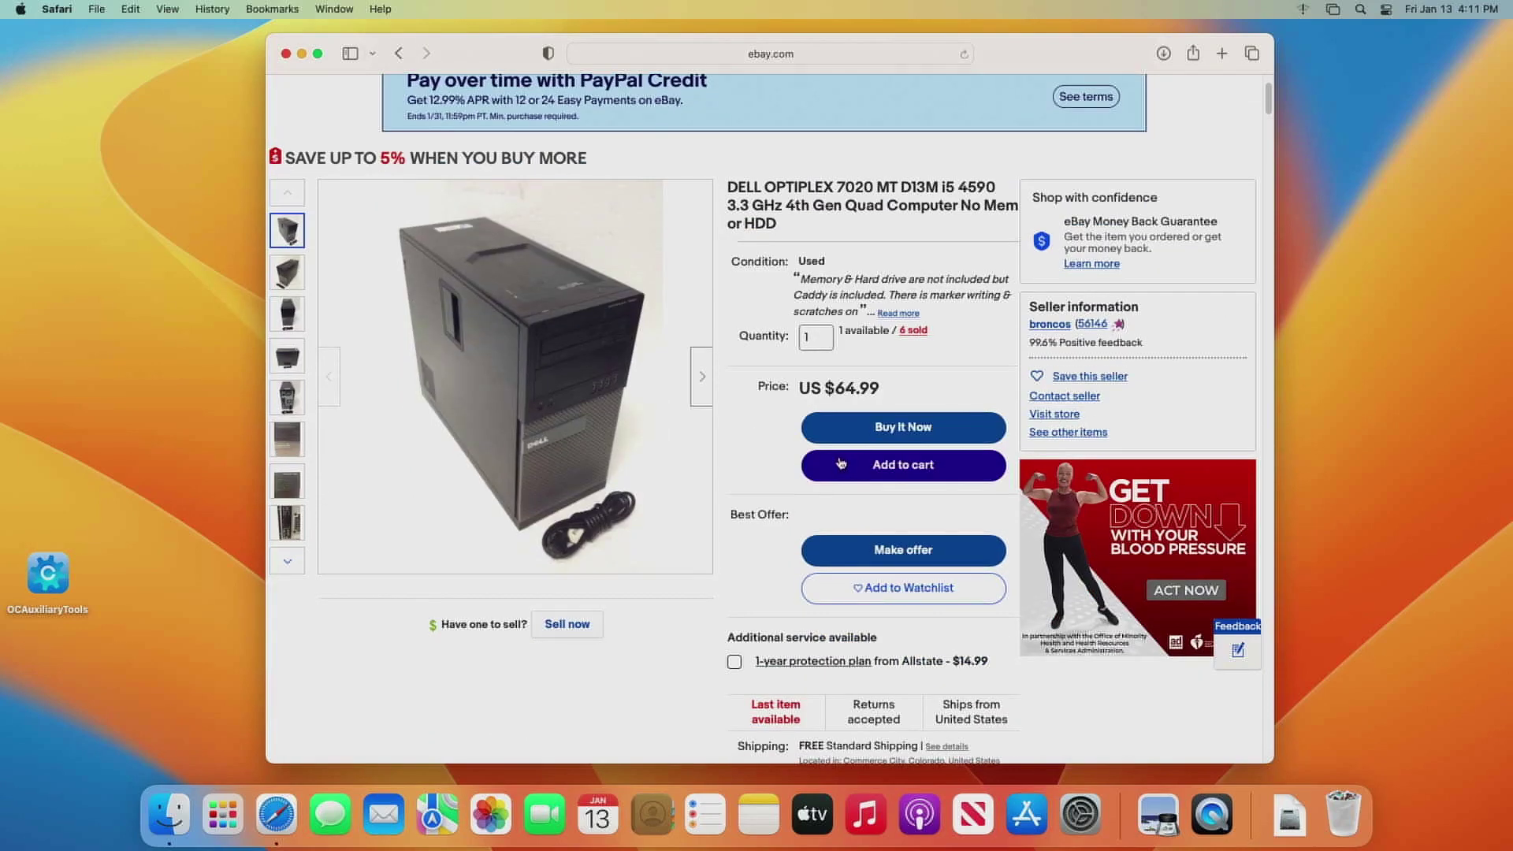
scroll(840, 459, "up", 5)
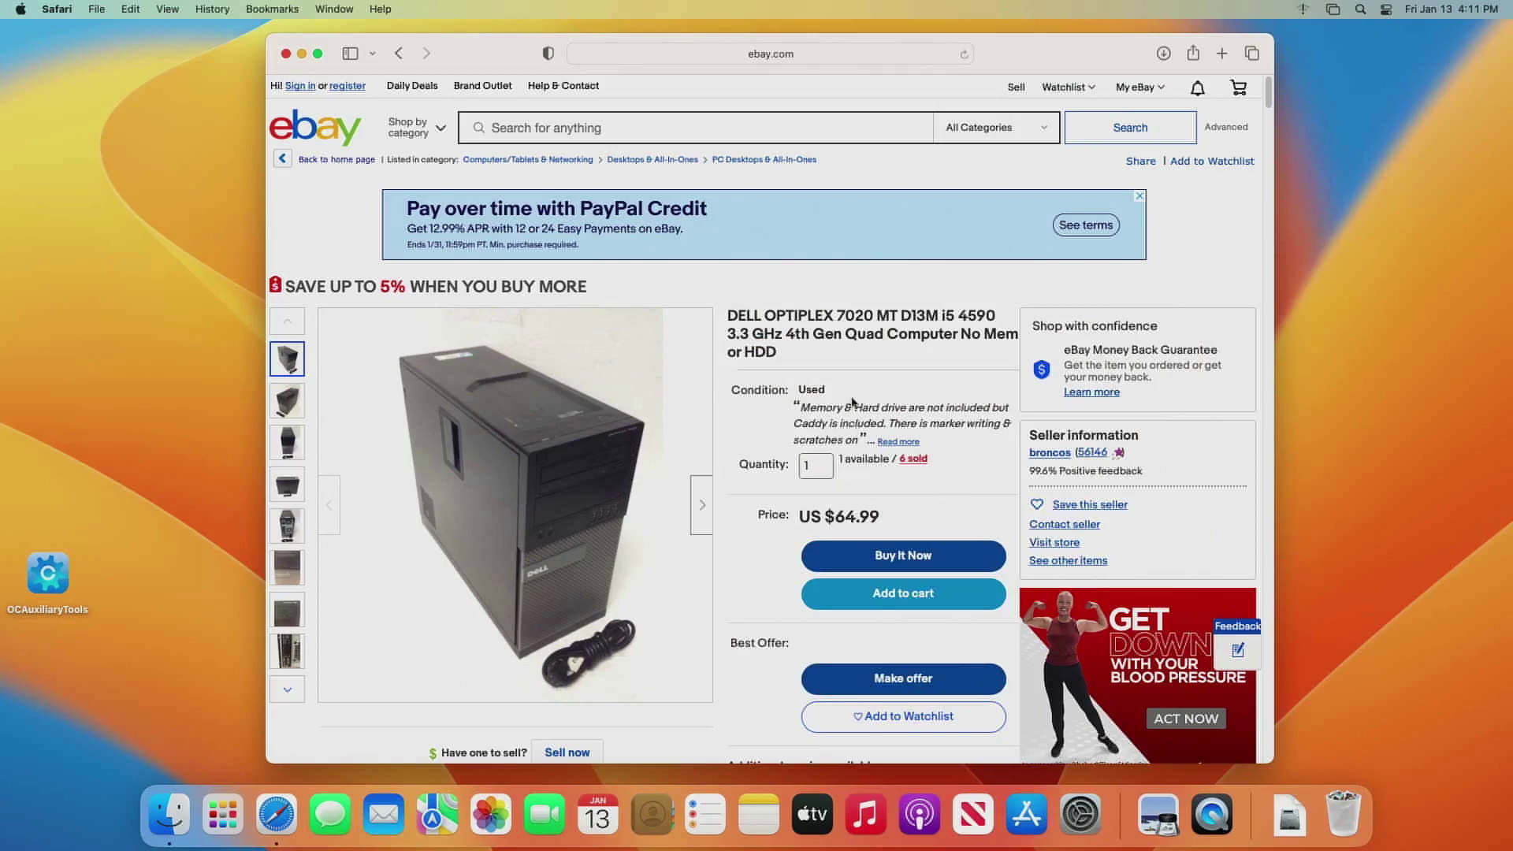
left_click(696, 128)
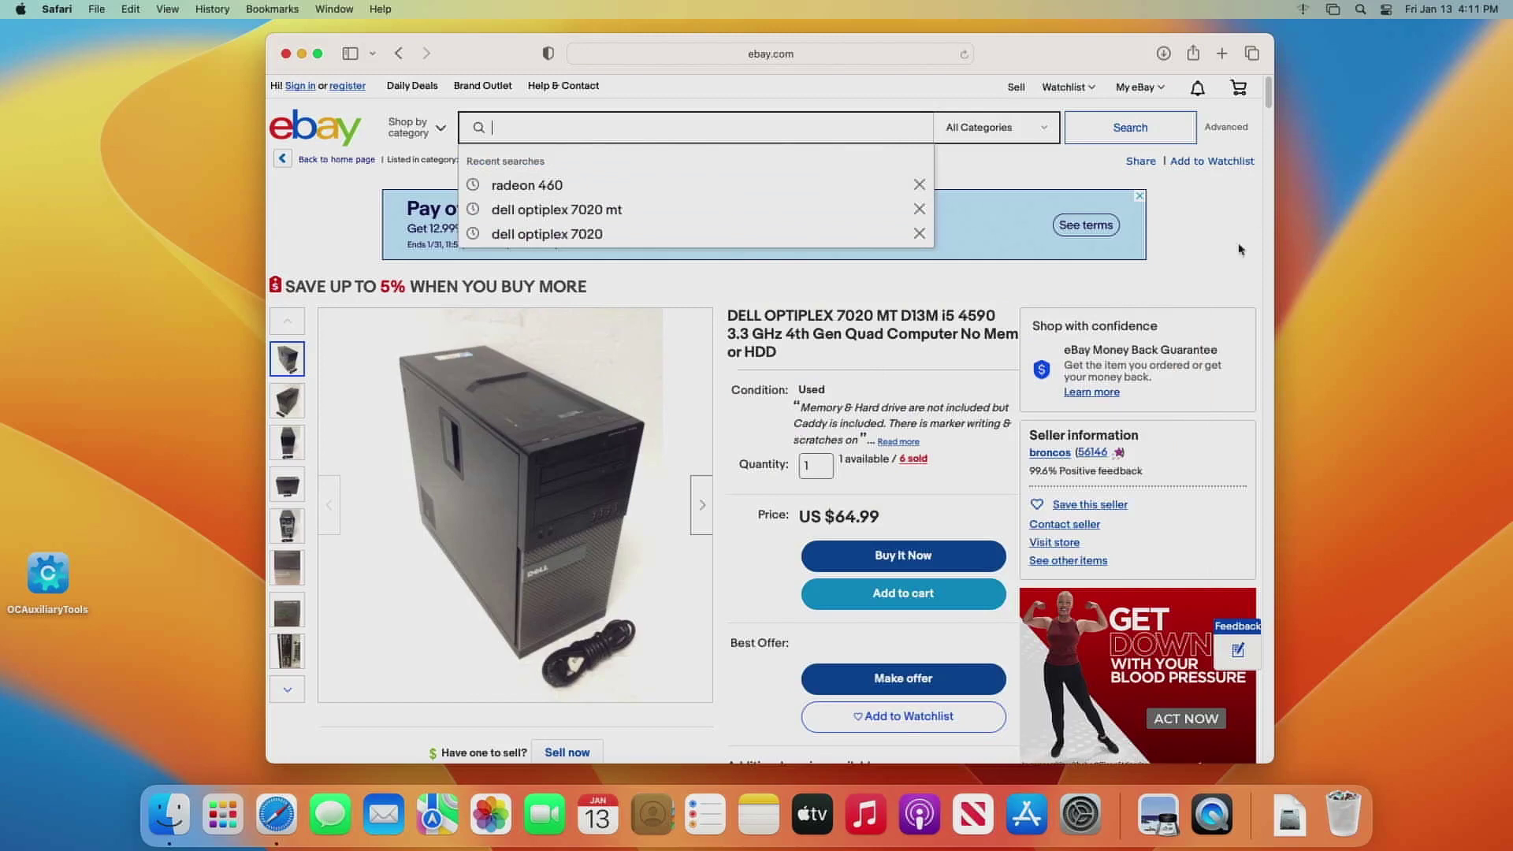
Step: Search eBay for 'dell optiplex 7020 mt' and scroll through the 74 results
left_click(599, 209)
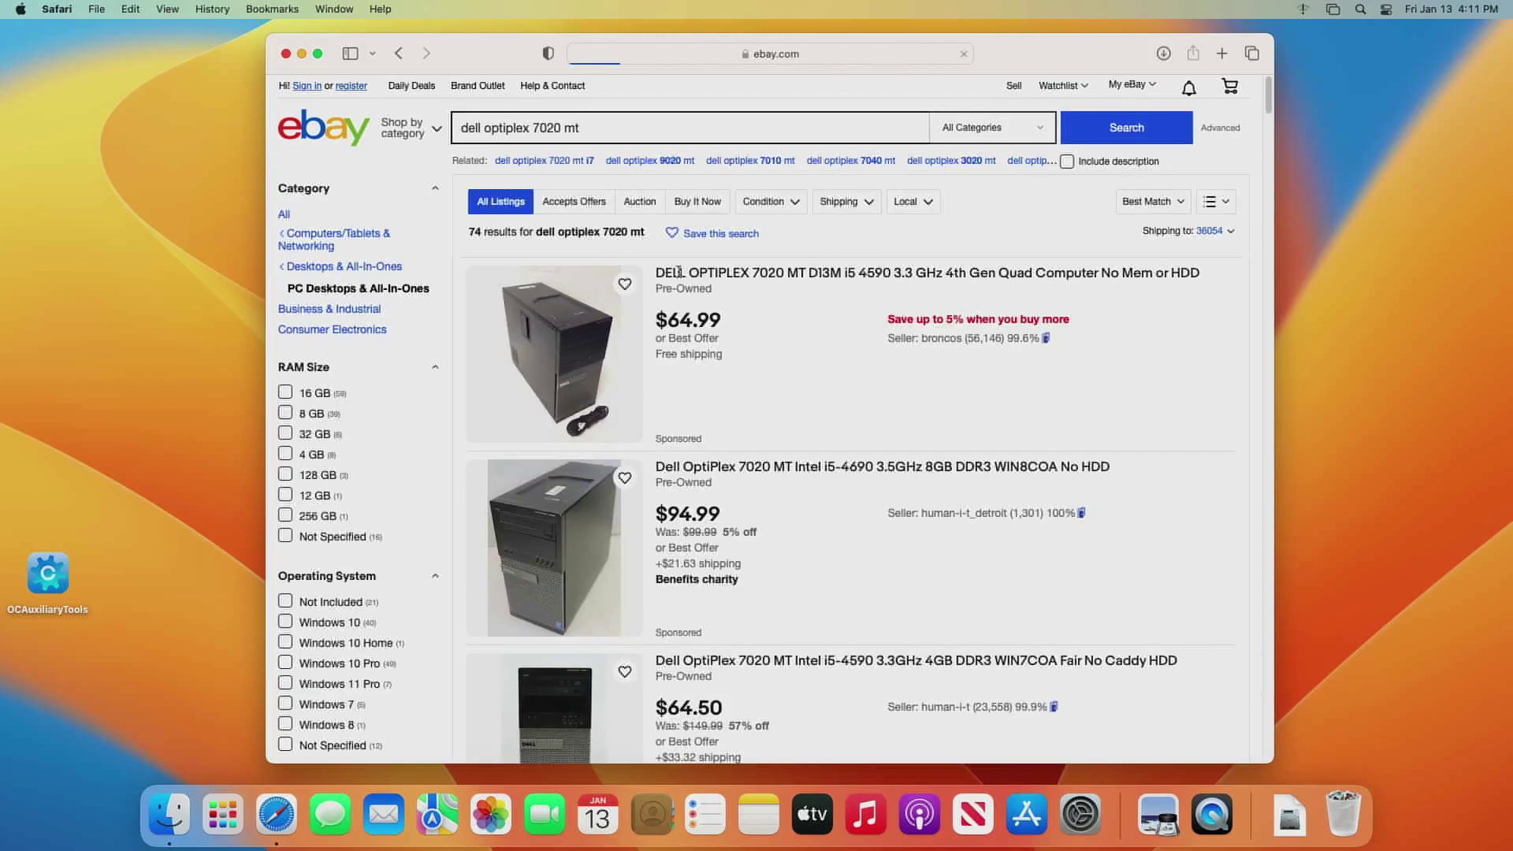
scroll(859, 370, "down", 1)
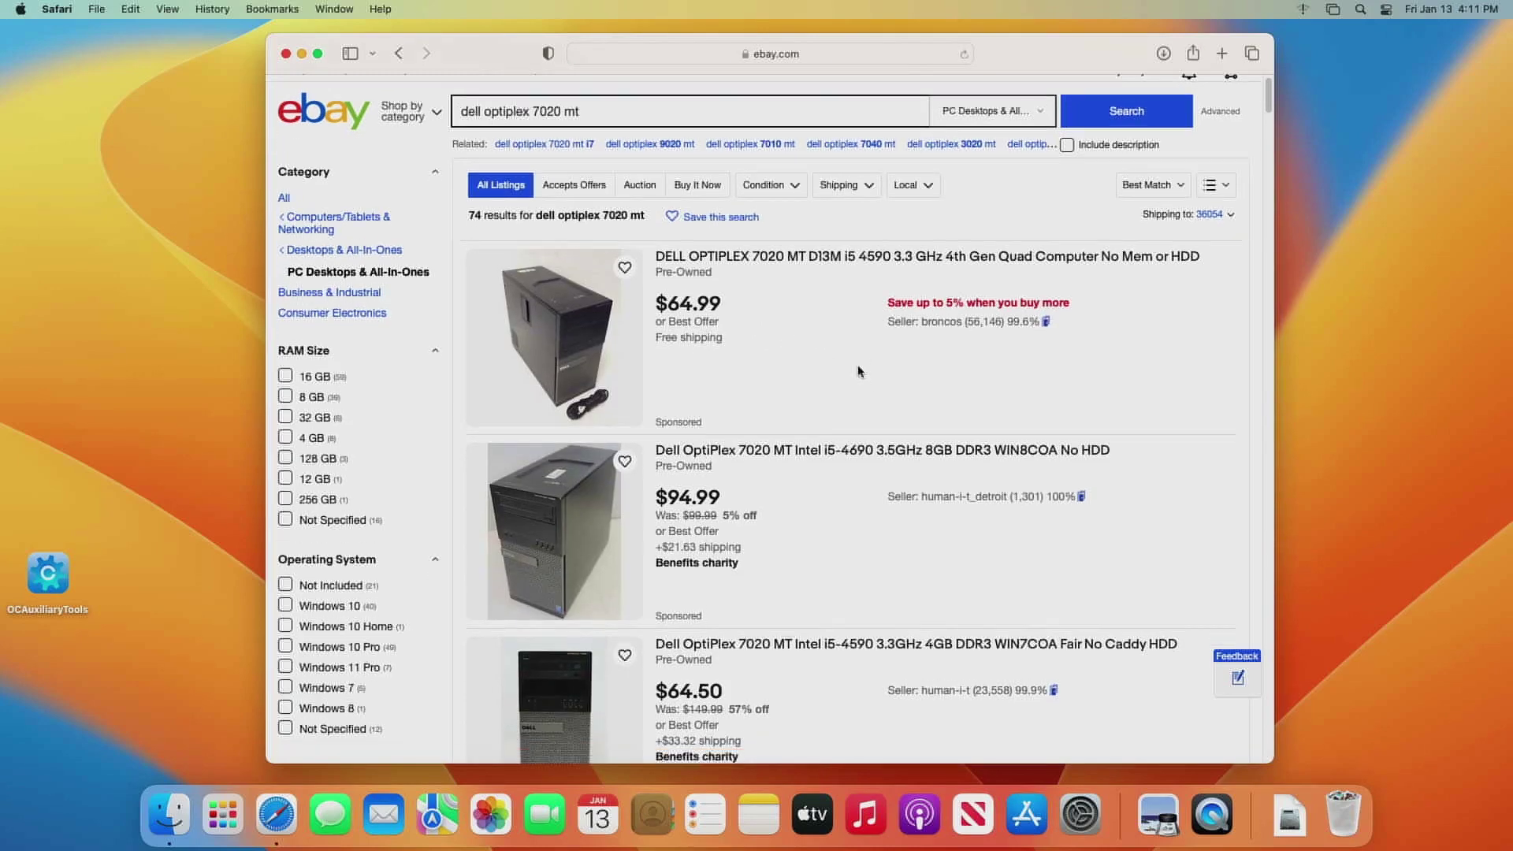
scroll(856, 370, "down", 5)
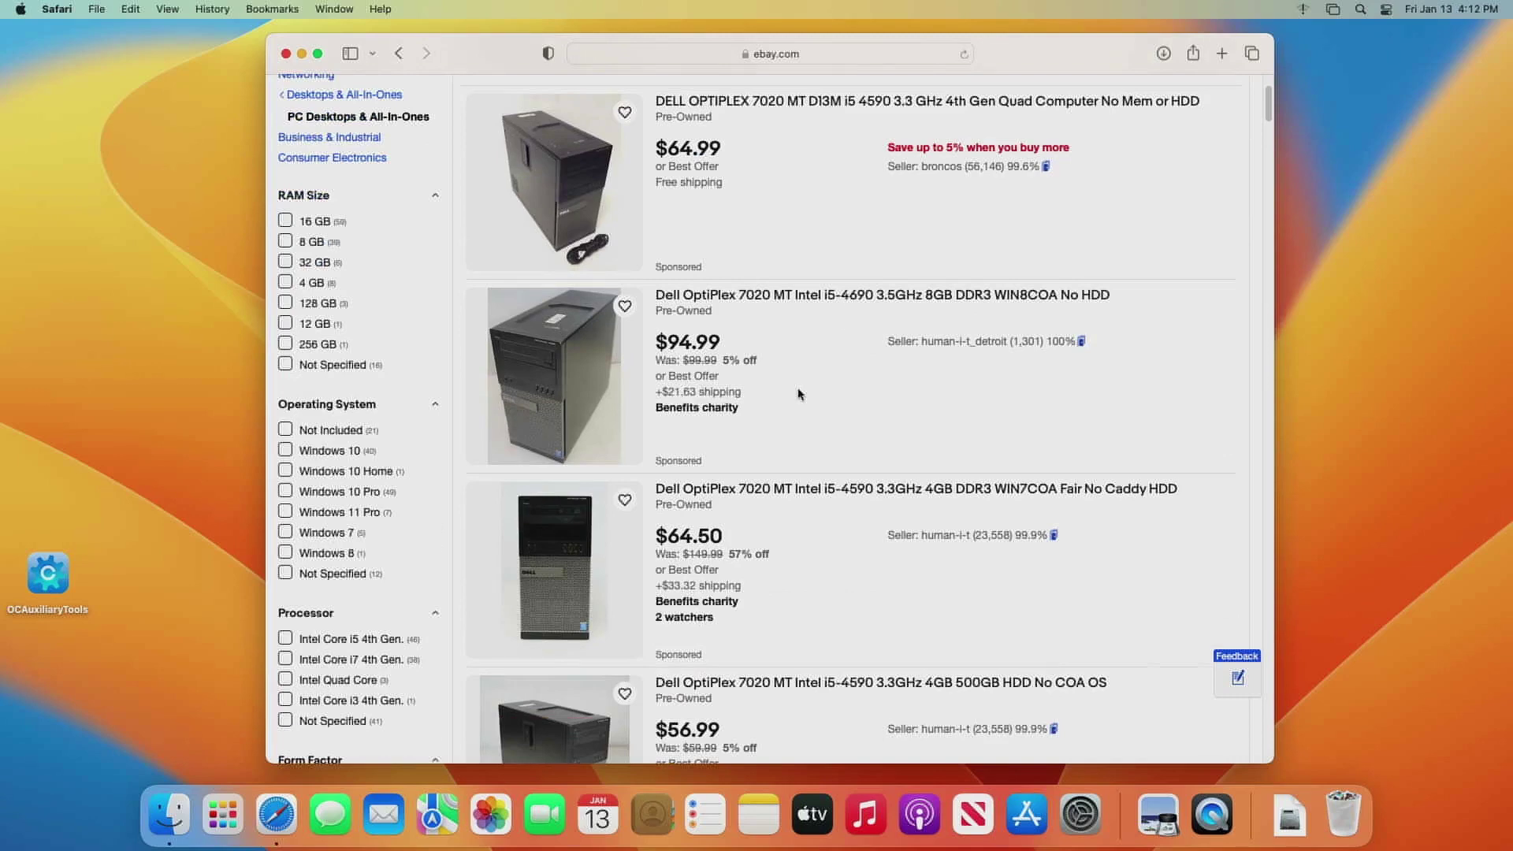
scroll(799, 394, "down", 4)
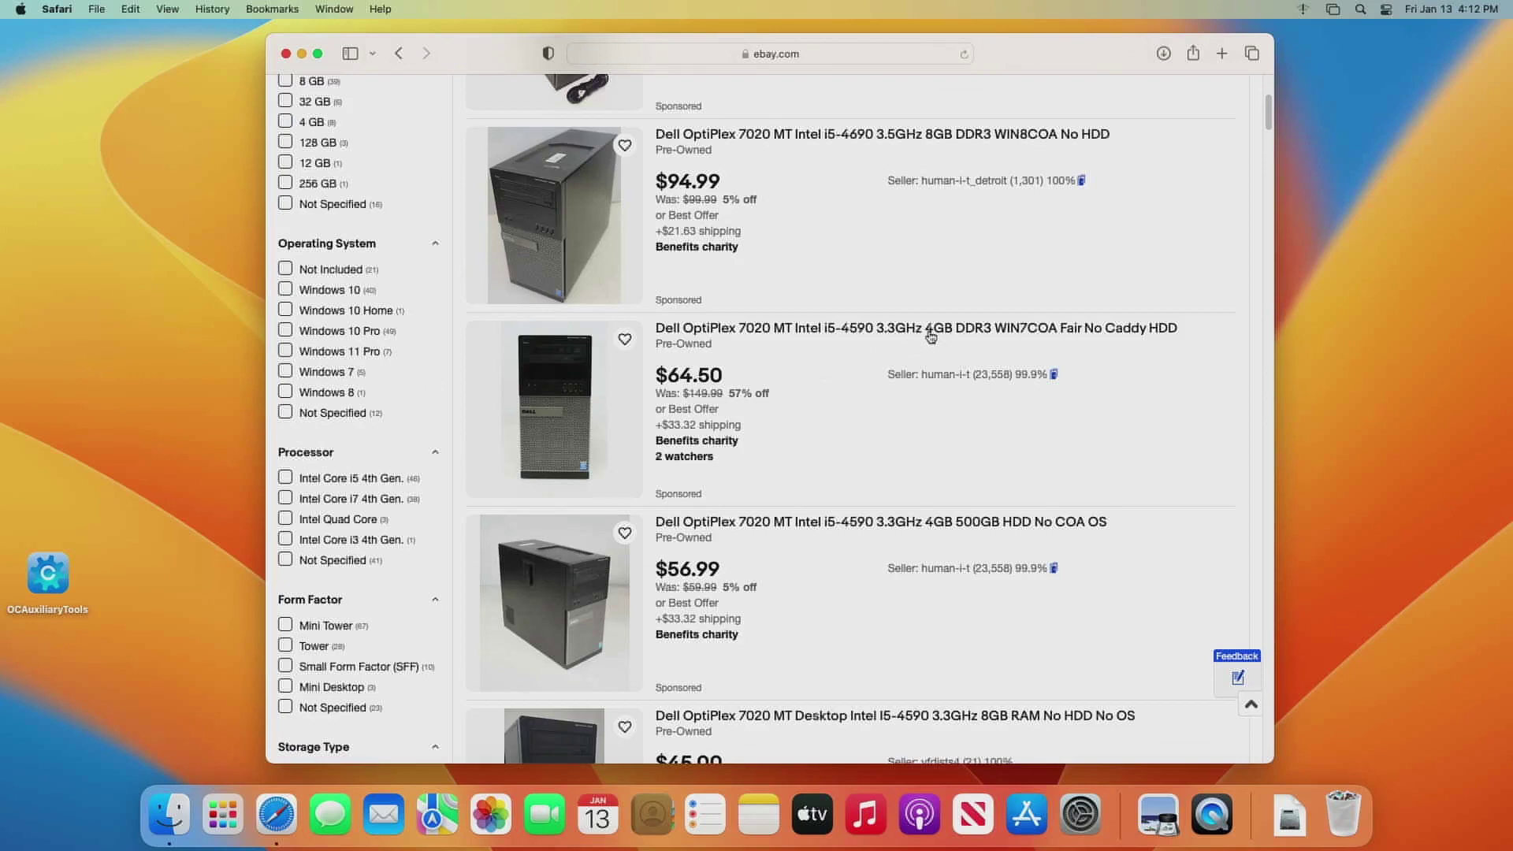
scroll(826, 569, "down", 5)
scroll(758, 487, "down", 1)
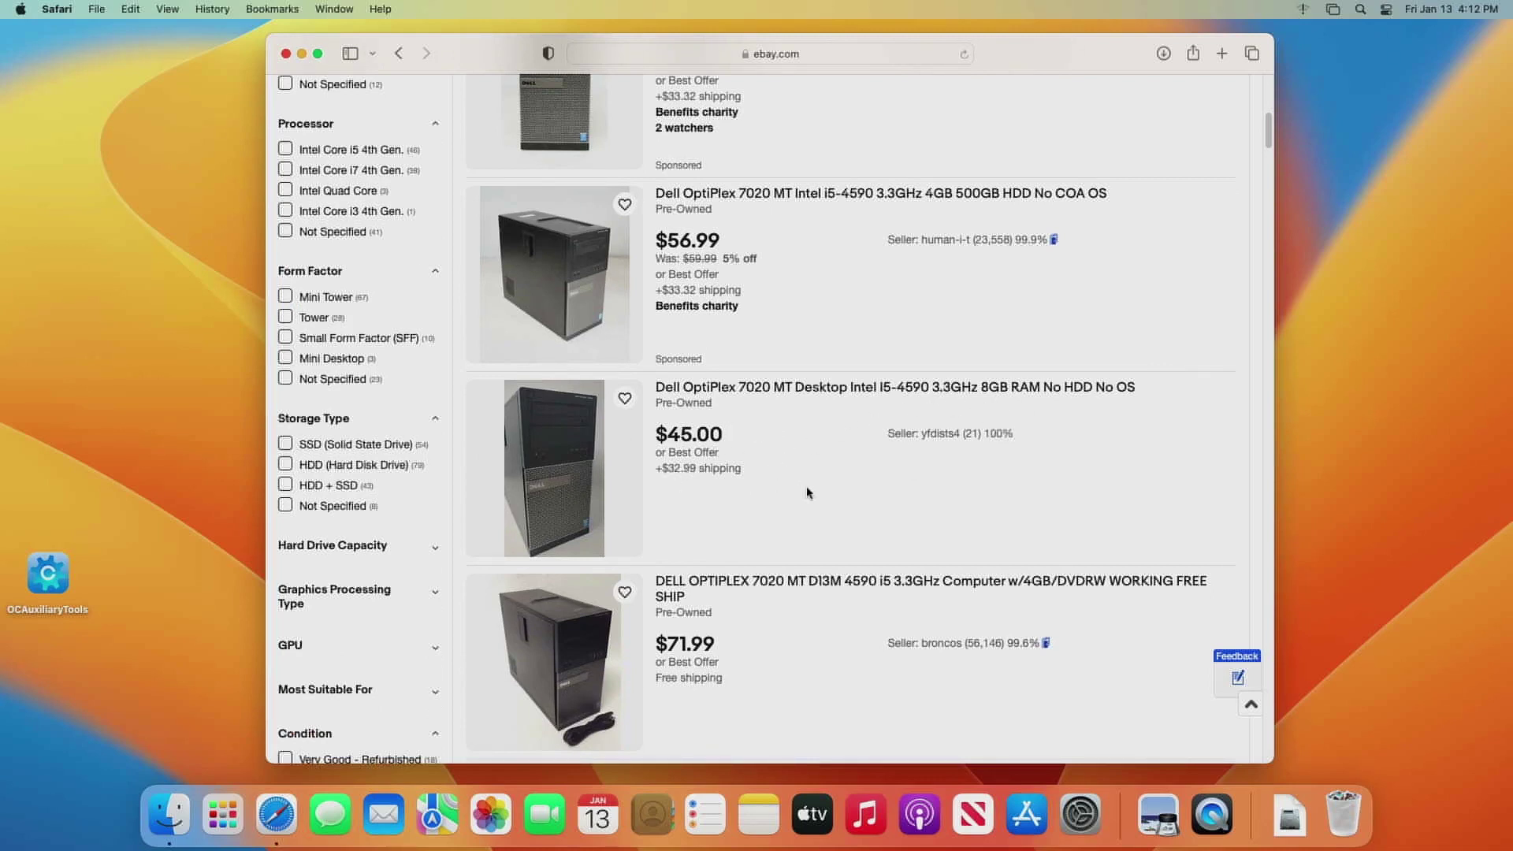
scroll(806, 490, "down", 1)
scroll(805, 490, "down", 10)
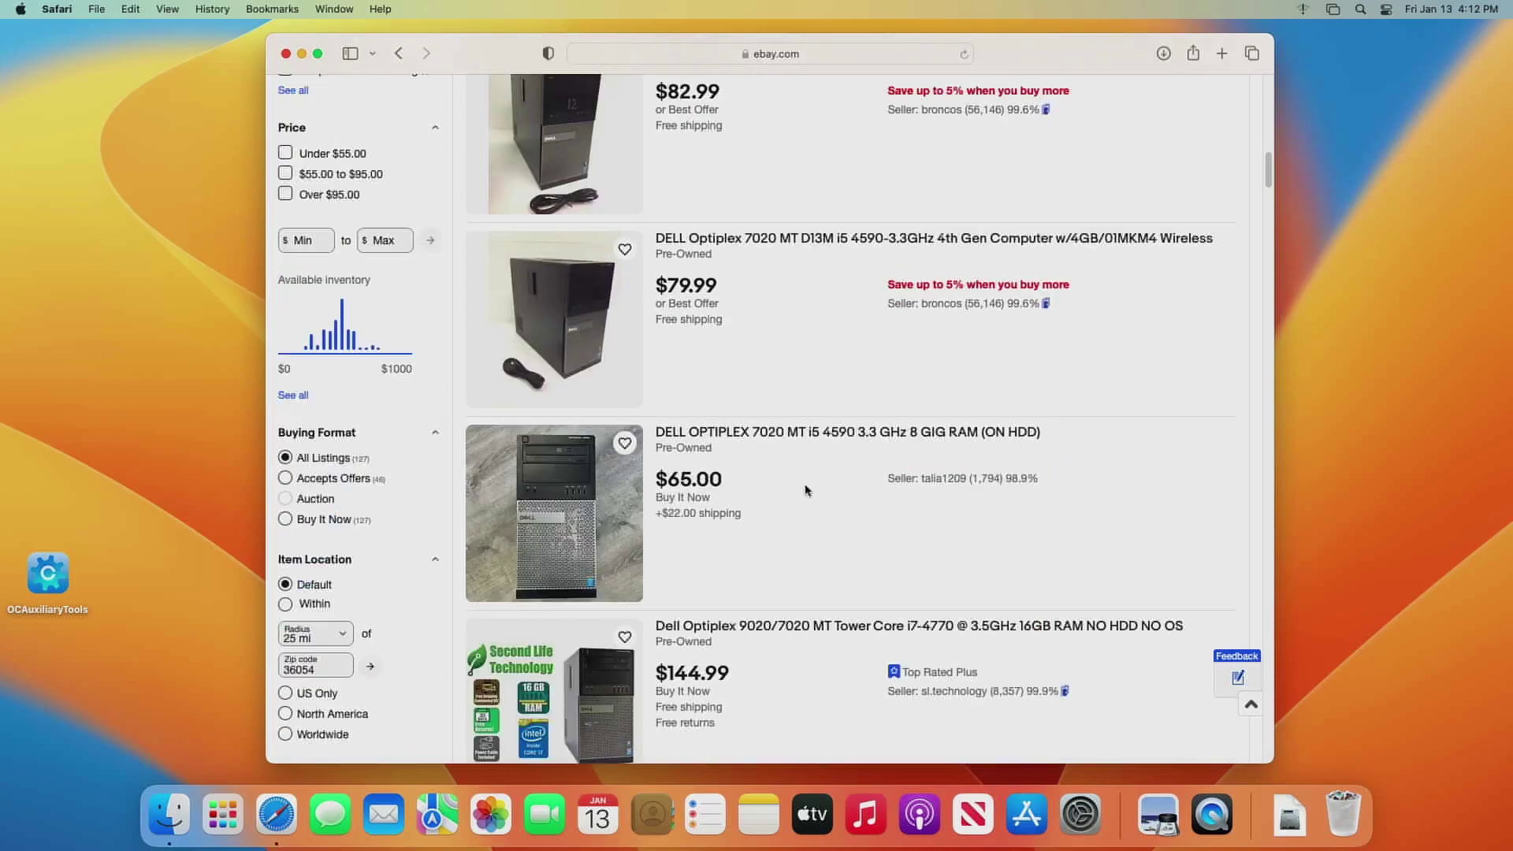
scroll(805, 490, "up", 15)
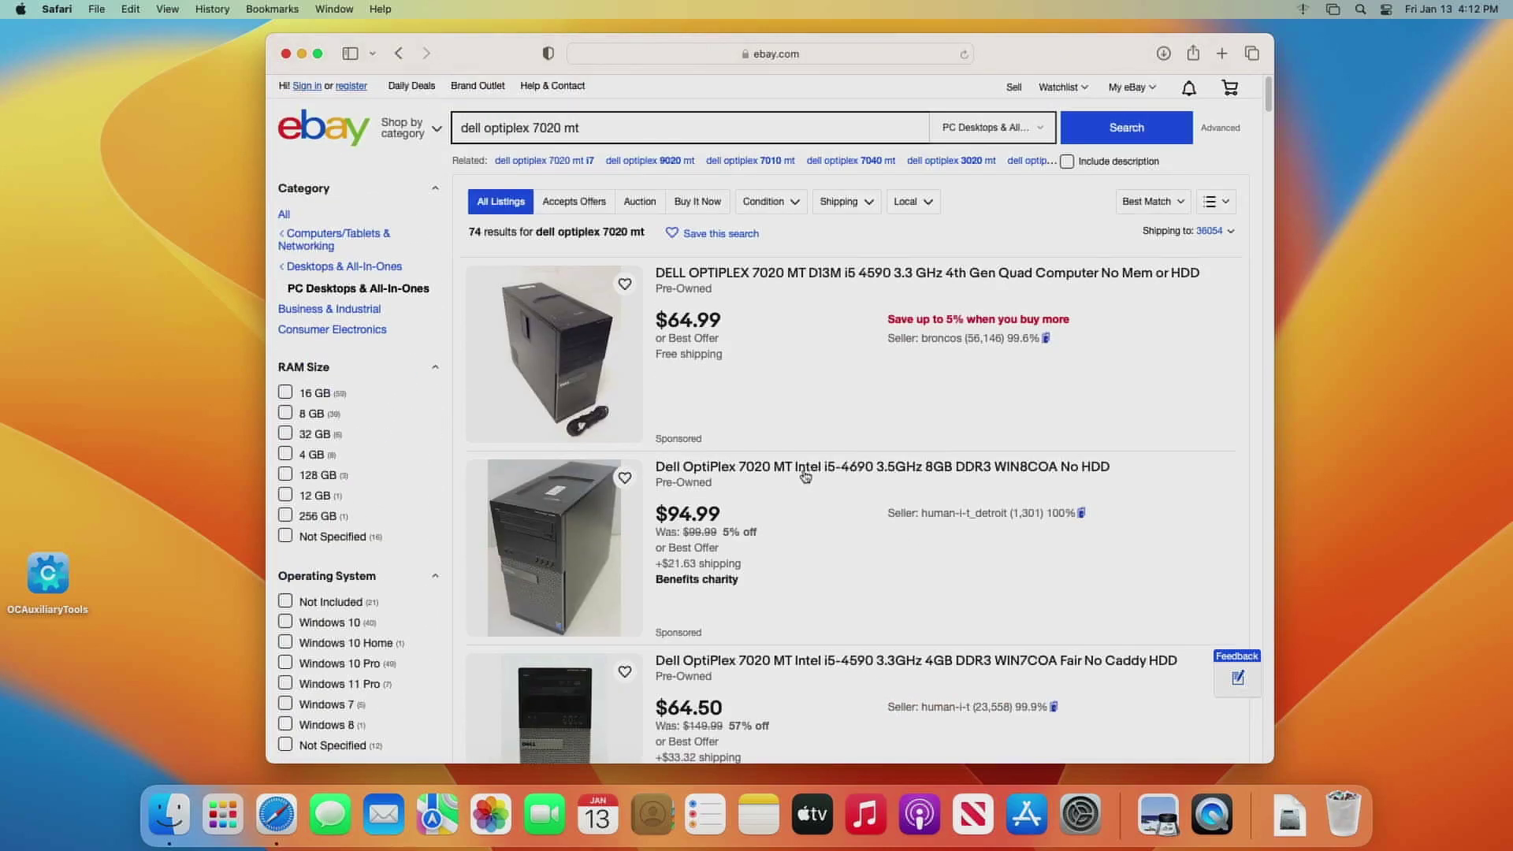
Step: Search eBay for 'radeon 460' and browse the 104 graphics card results
left_click(642, 124)
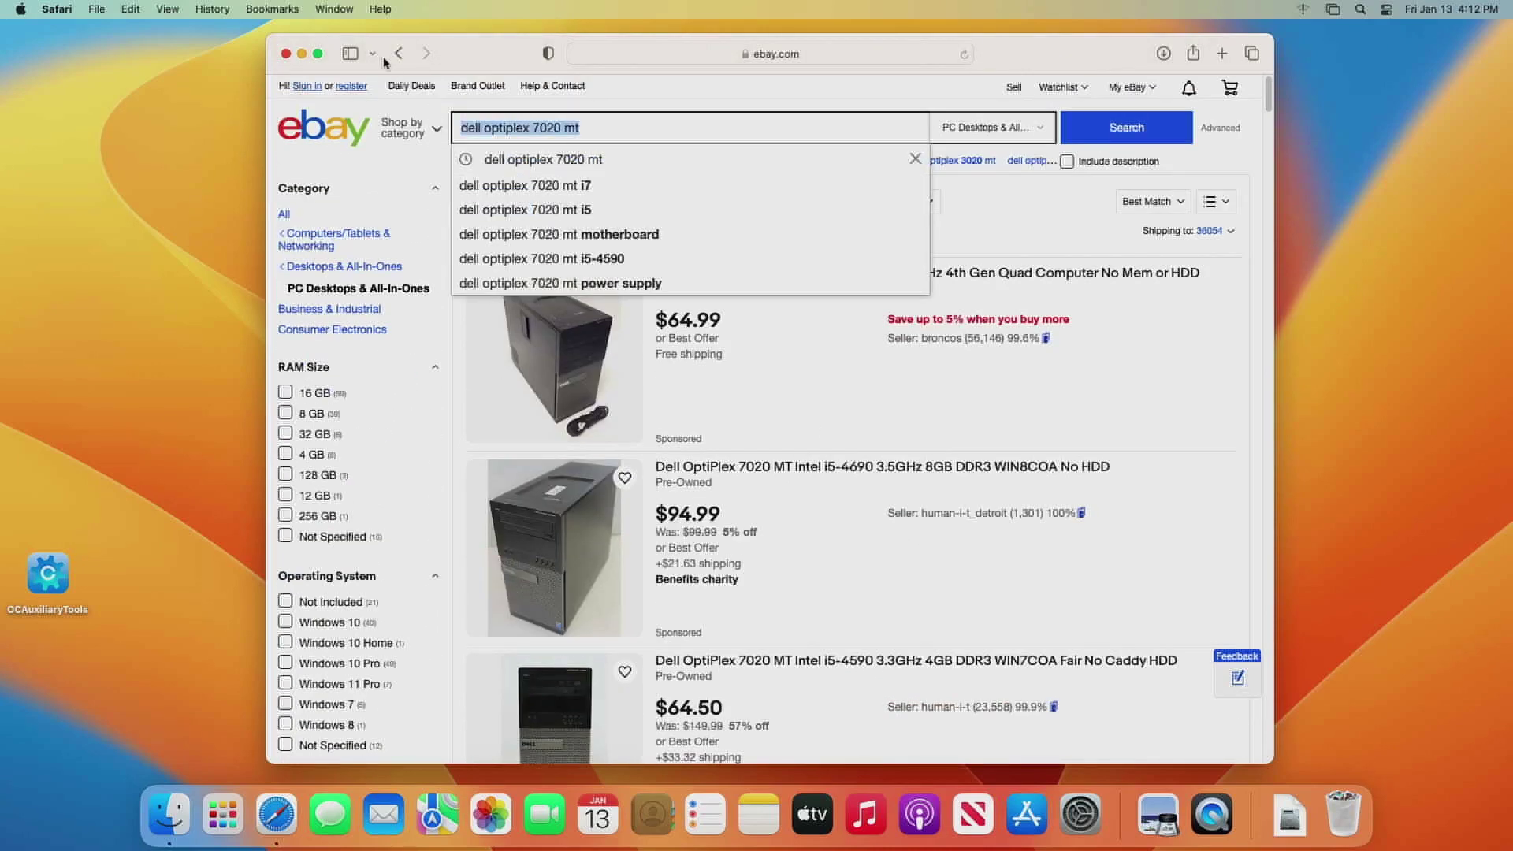
type("rad")
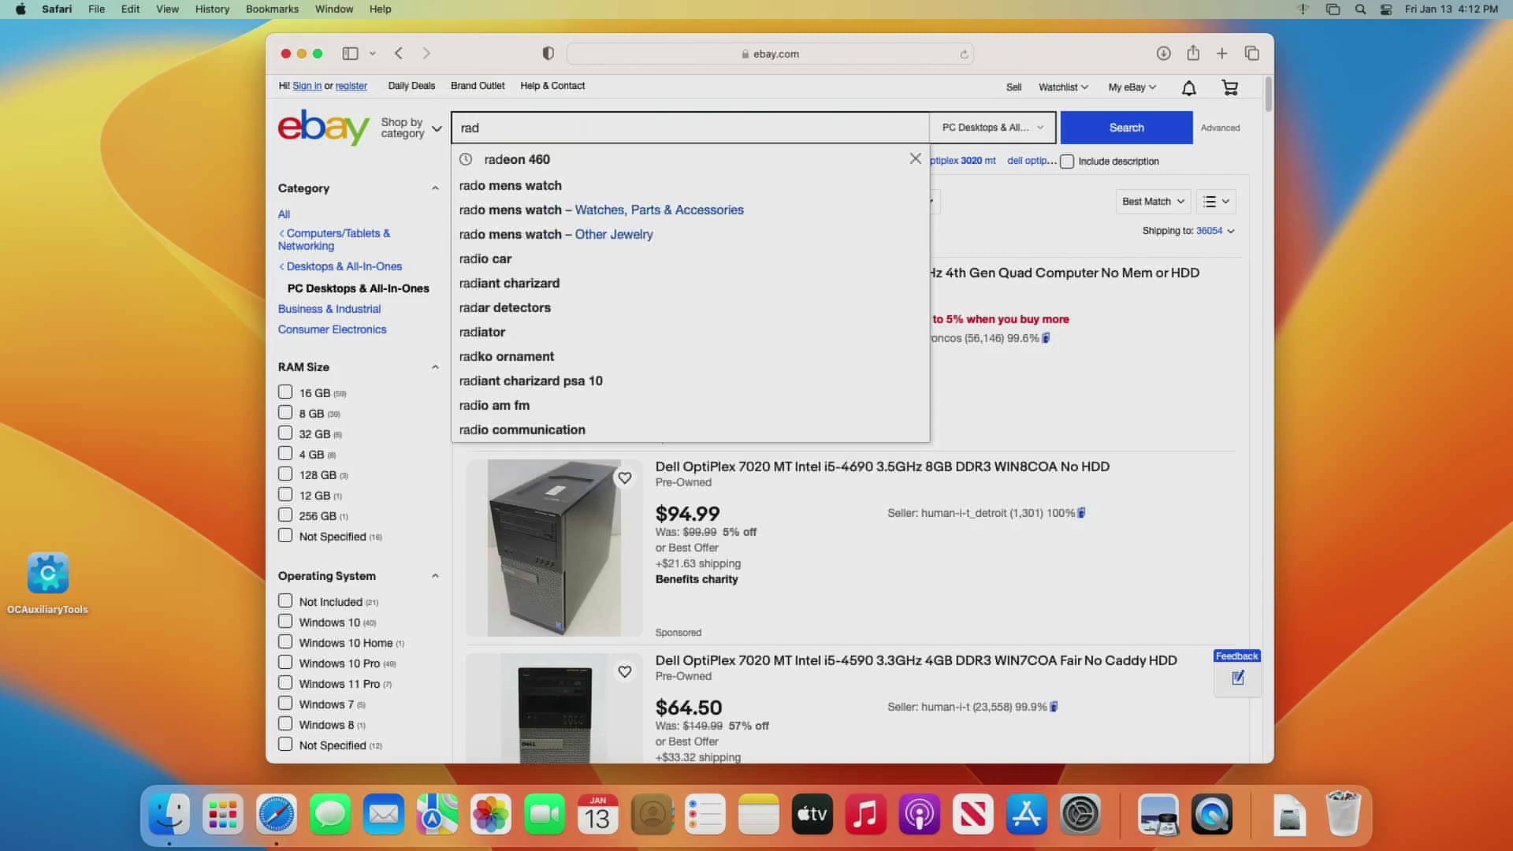
key("Down")
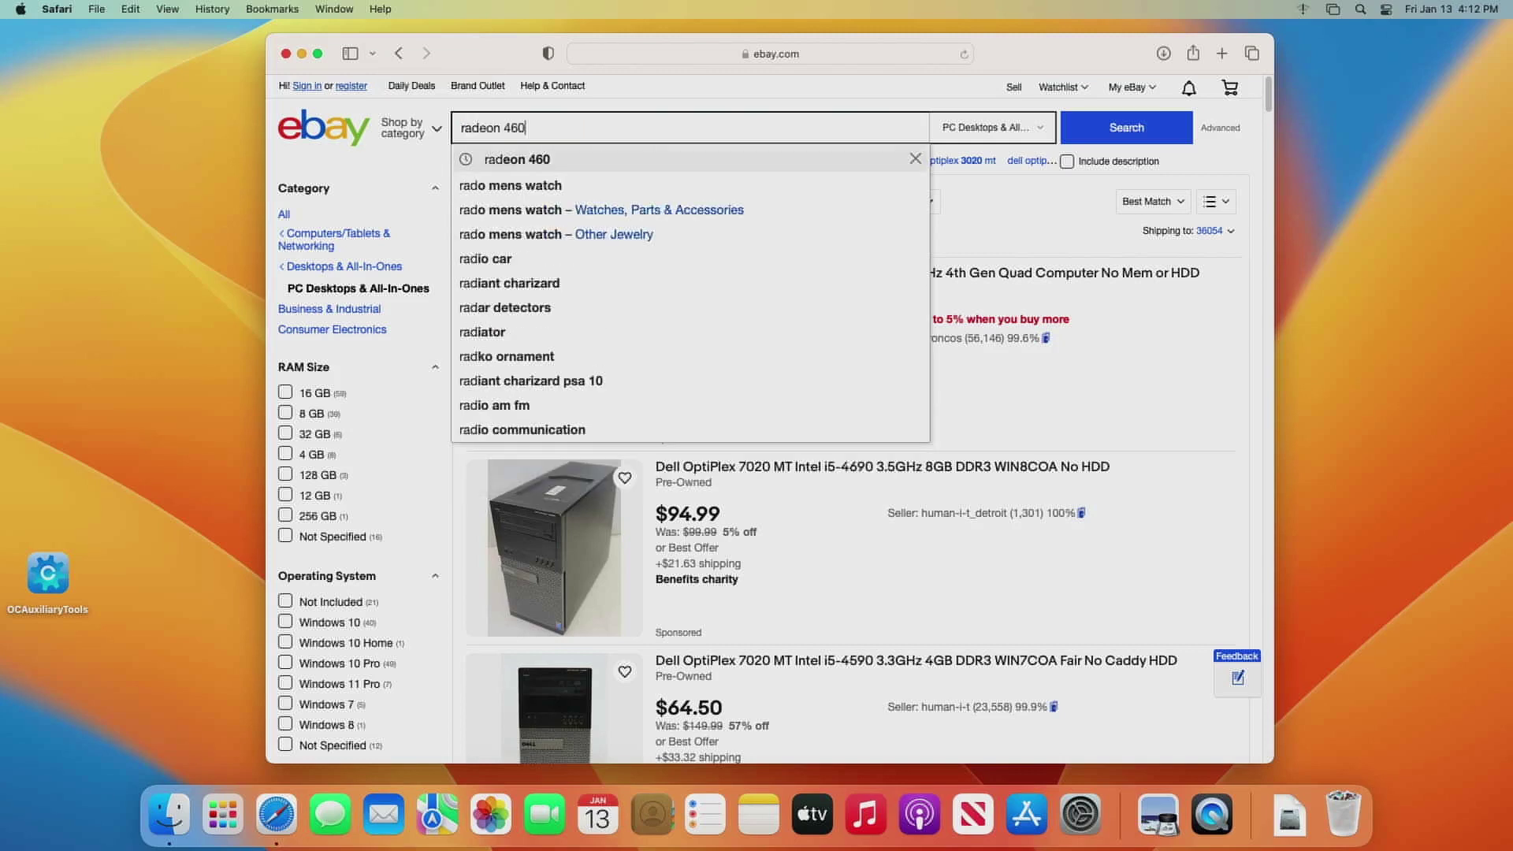
key("Return")
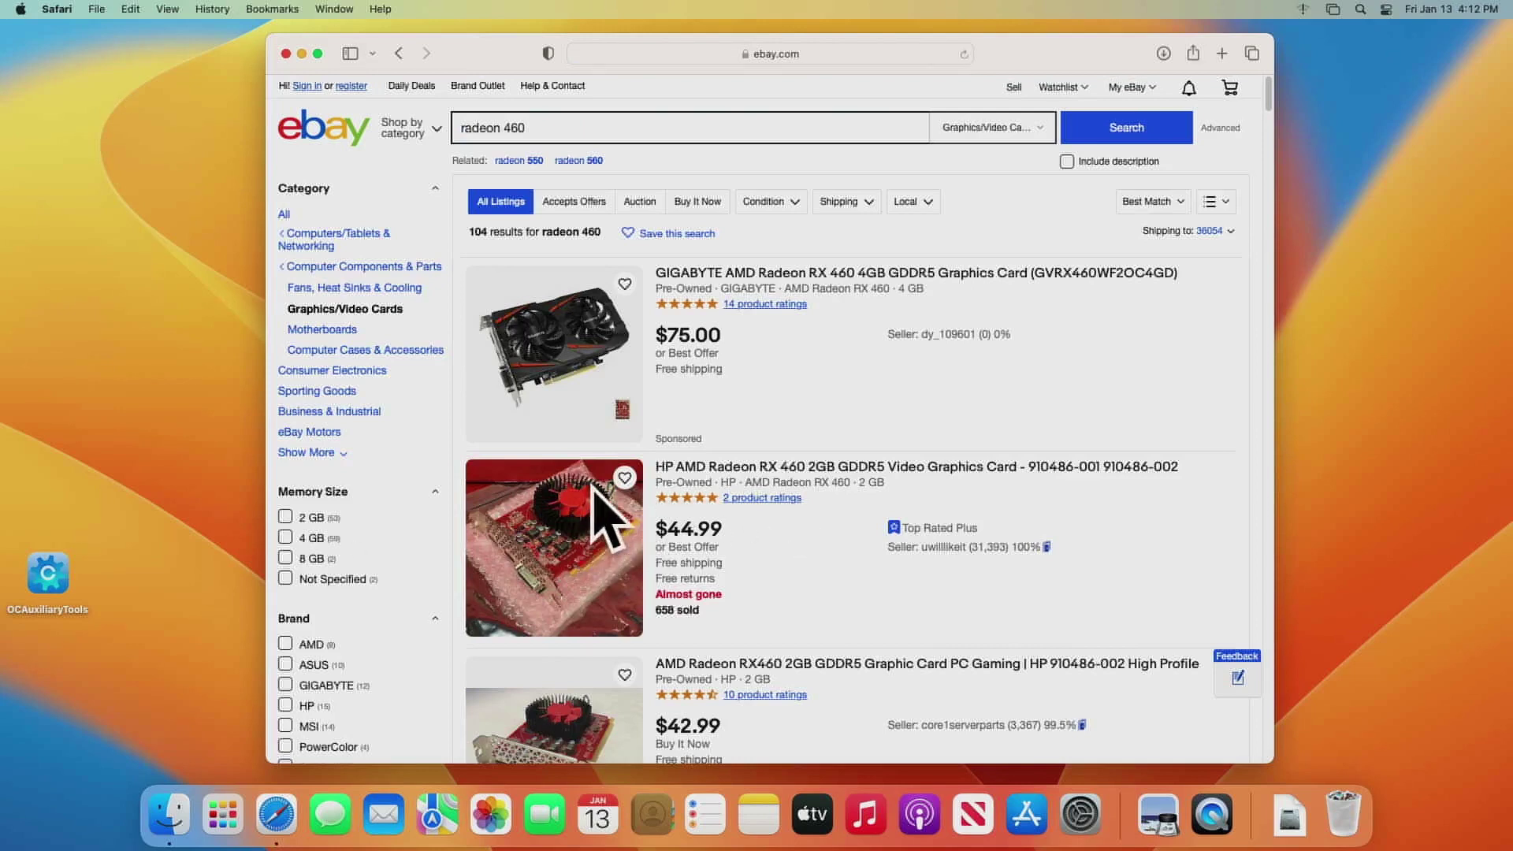
scroll(597, 519, "down", 2)
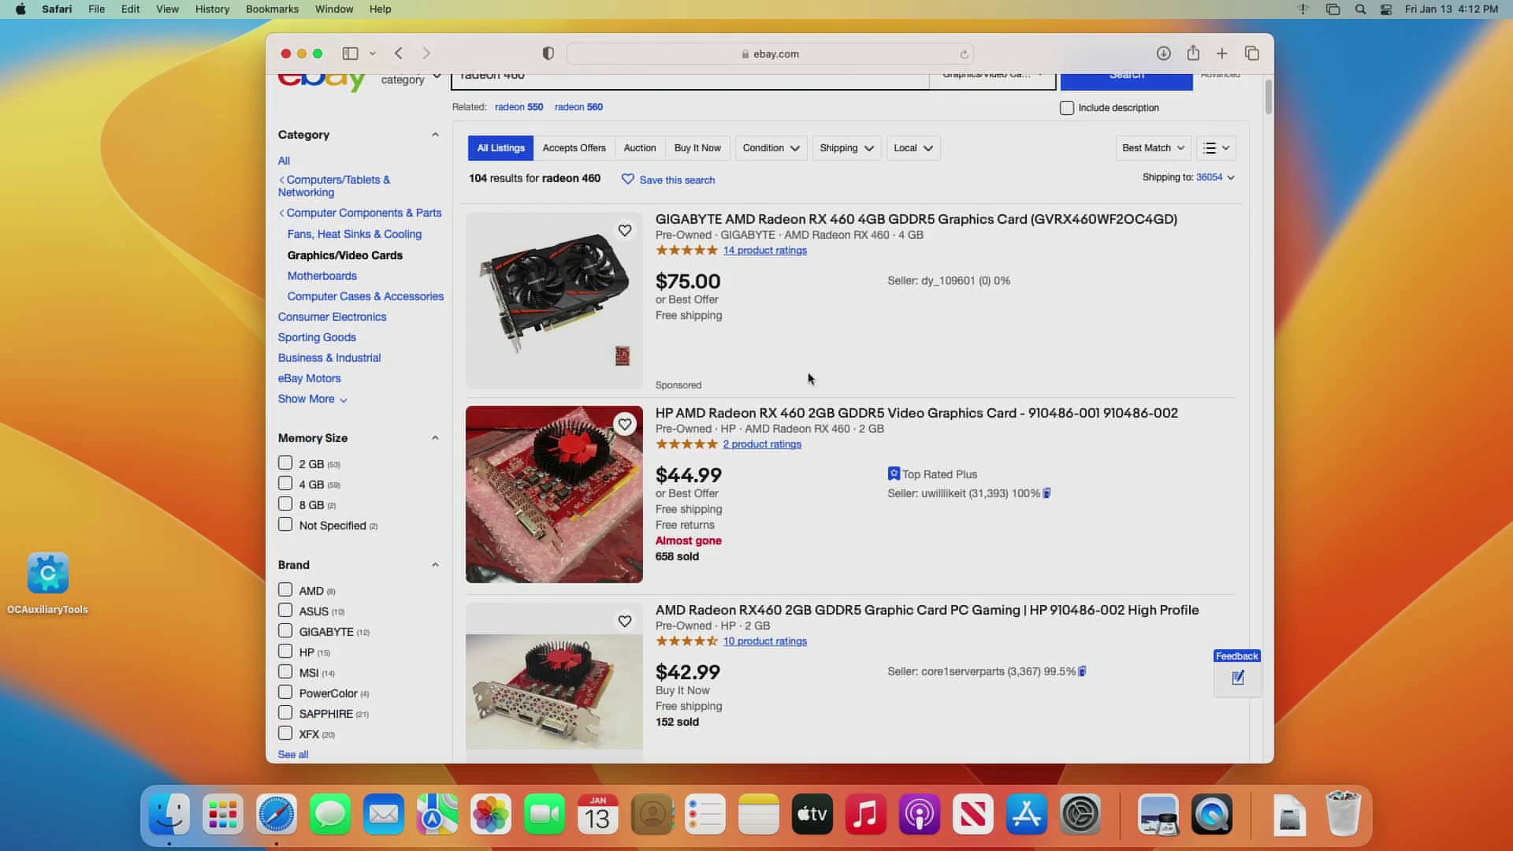
scroll(753, 410, "down", 10)
Step: Go to technolli.com and open its Downloads page
left_click(826, 54)
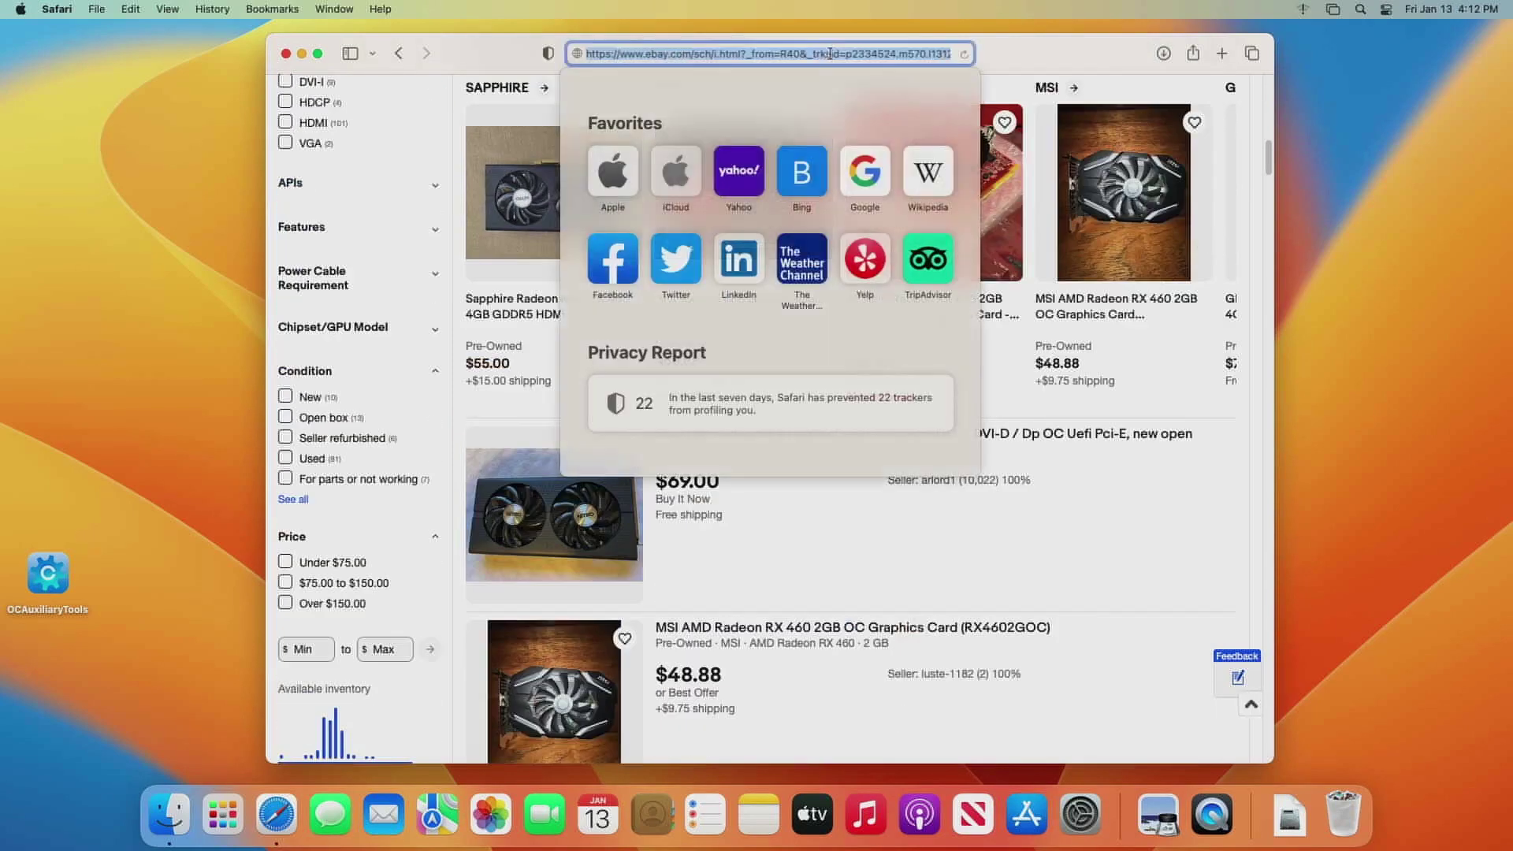
type("techno")
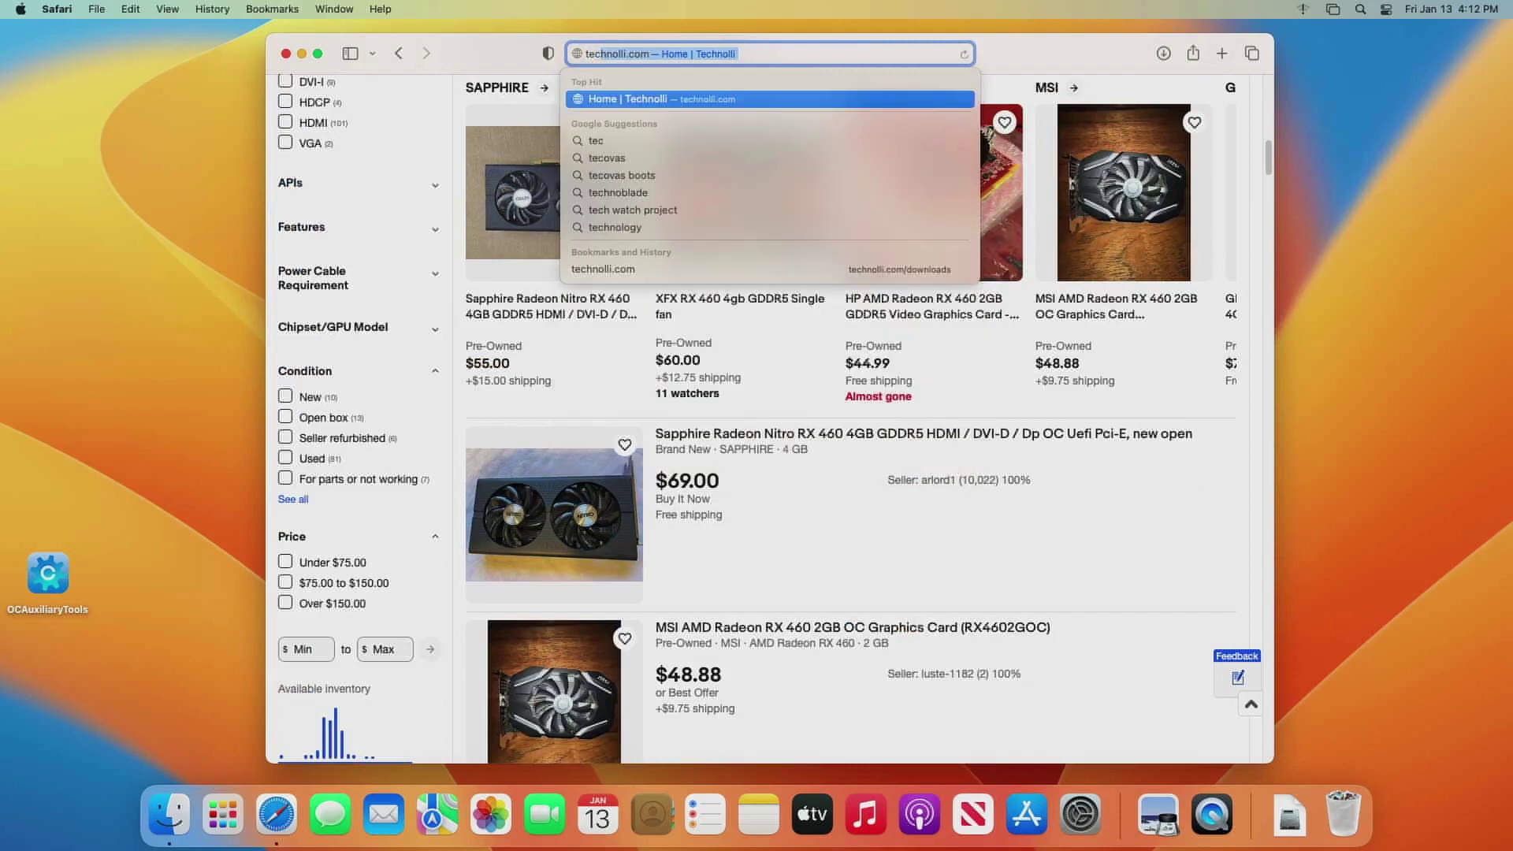
type("lli")
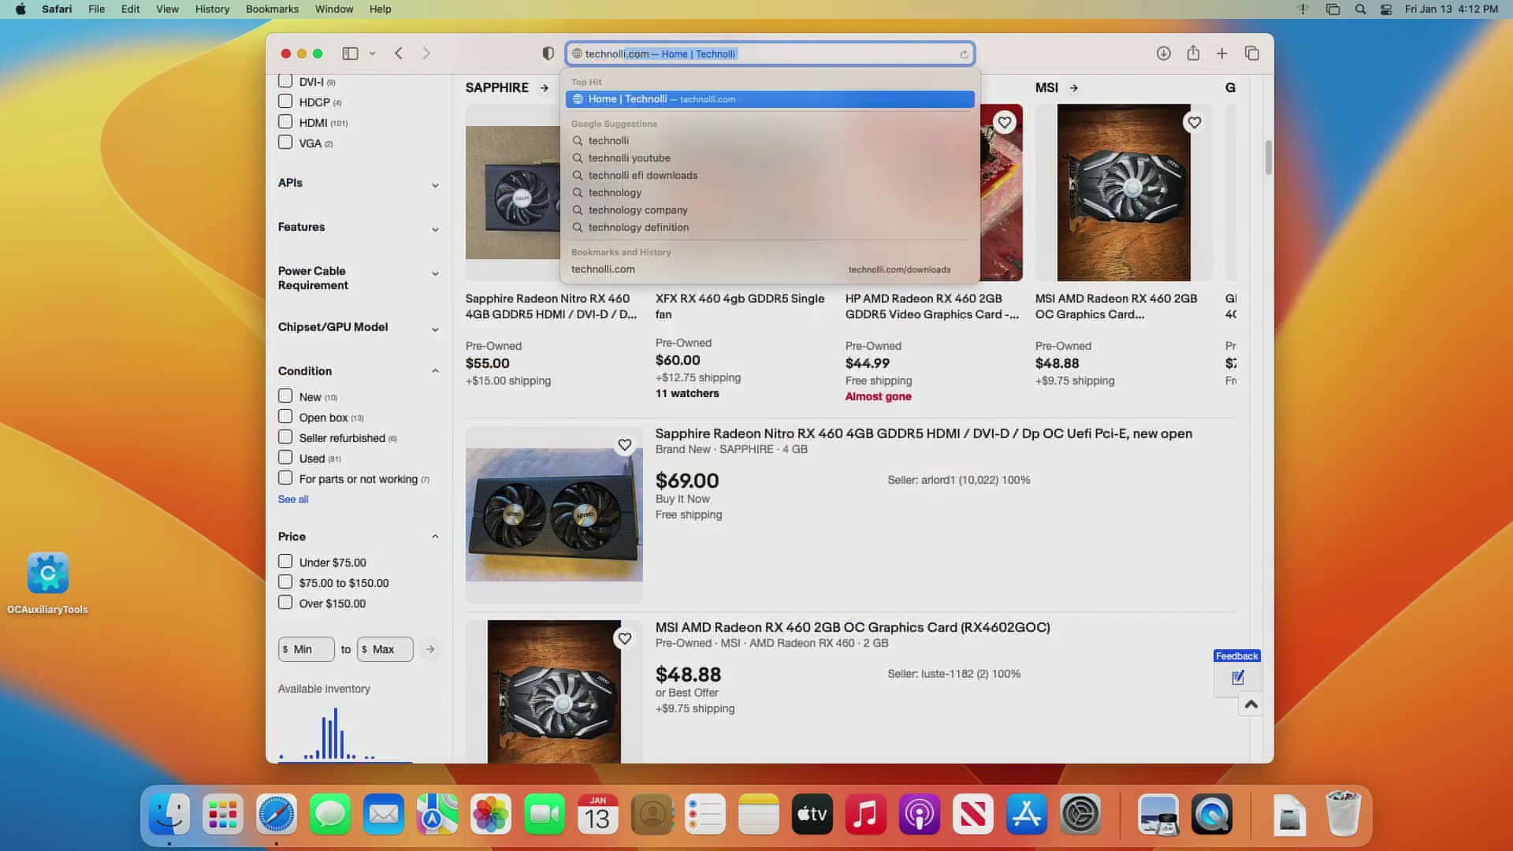
key("Return")
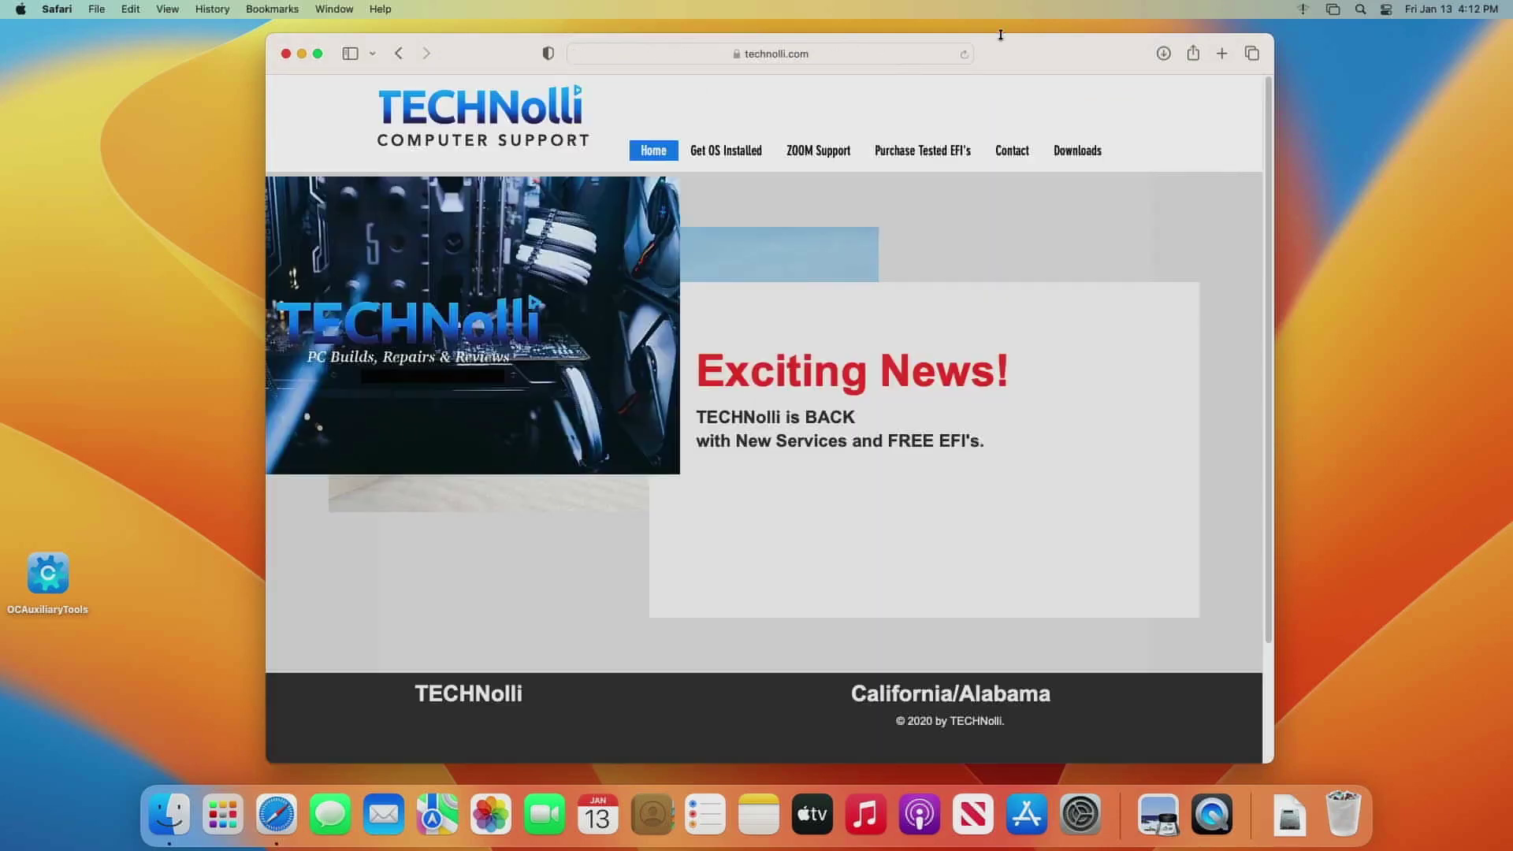
left_click(1076, 152)
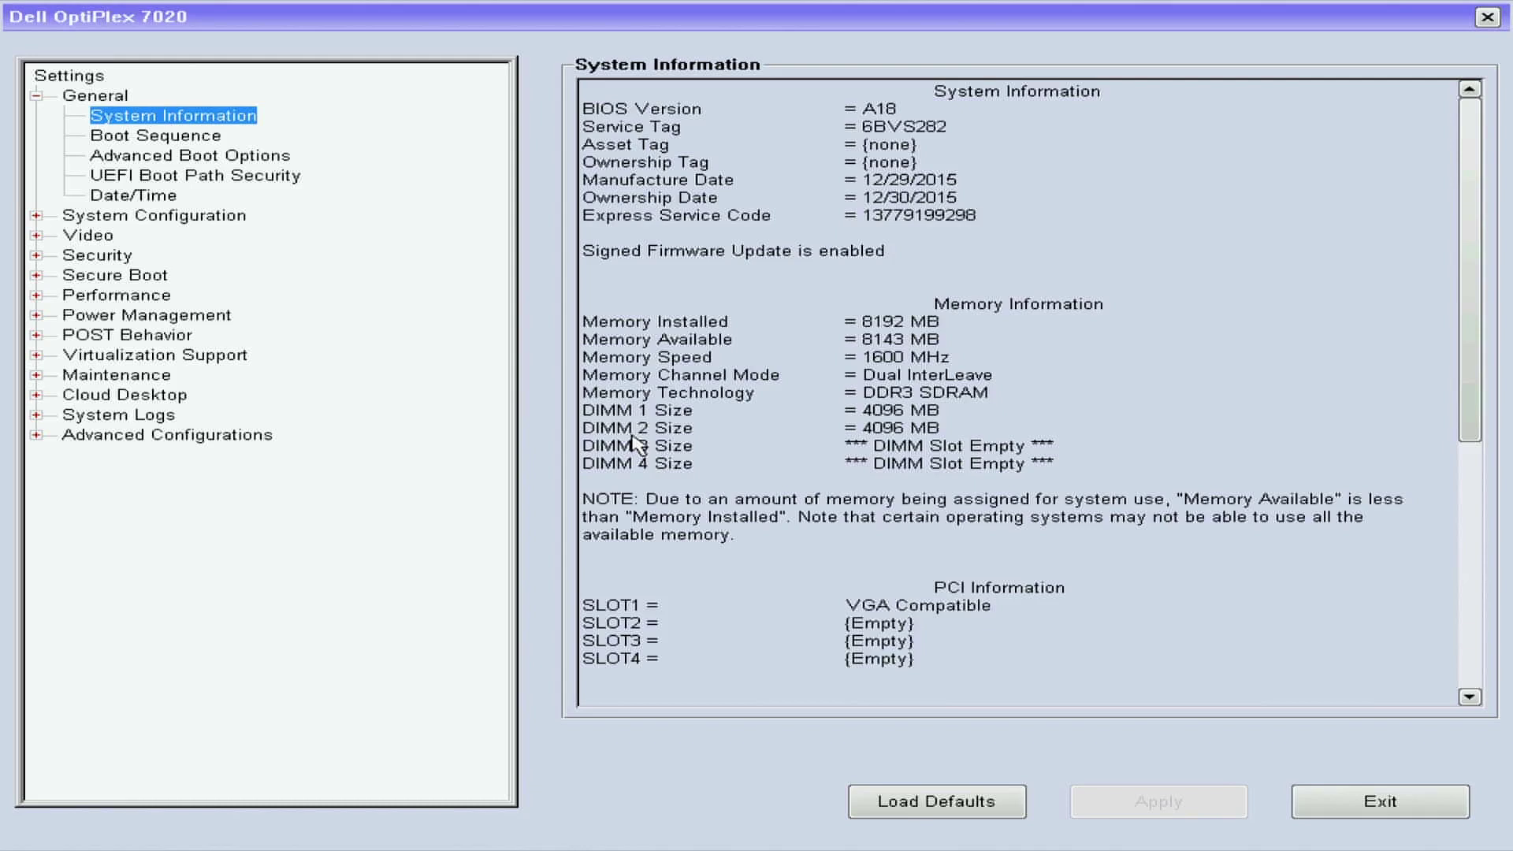
Step: Move past Boot Sequence and Advanced Boot Options to UEFI Boot Path Security, set to Always, Except Internal HDD
key("Down")
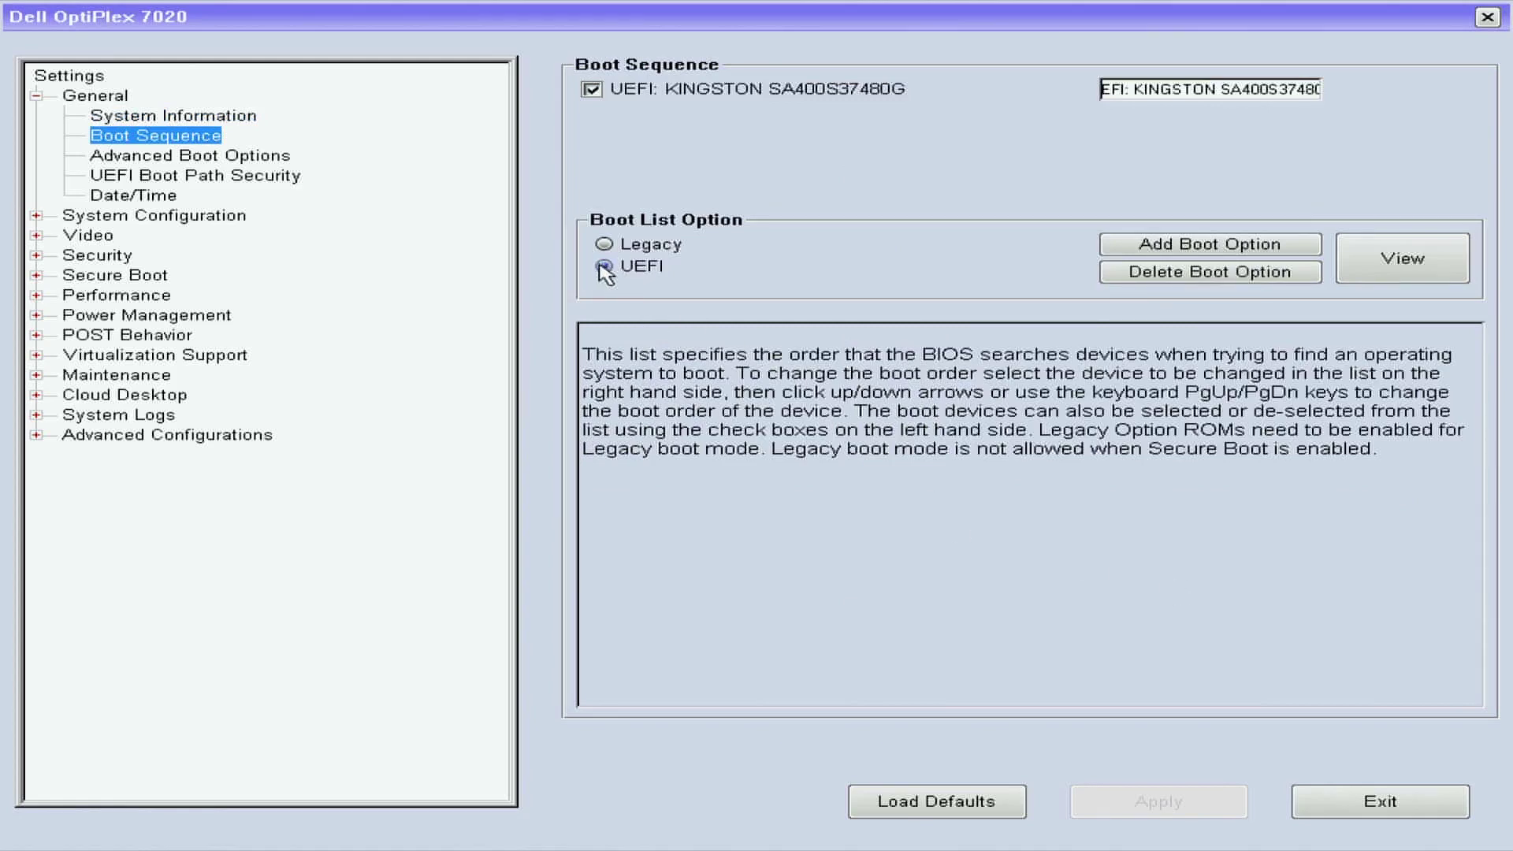
key("Down")
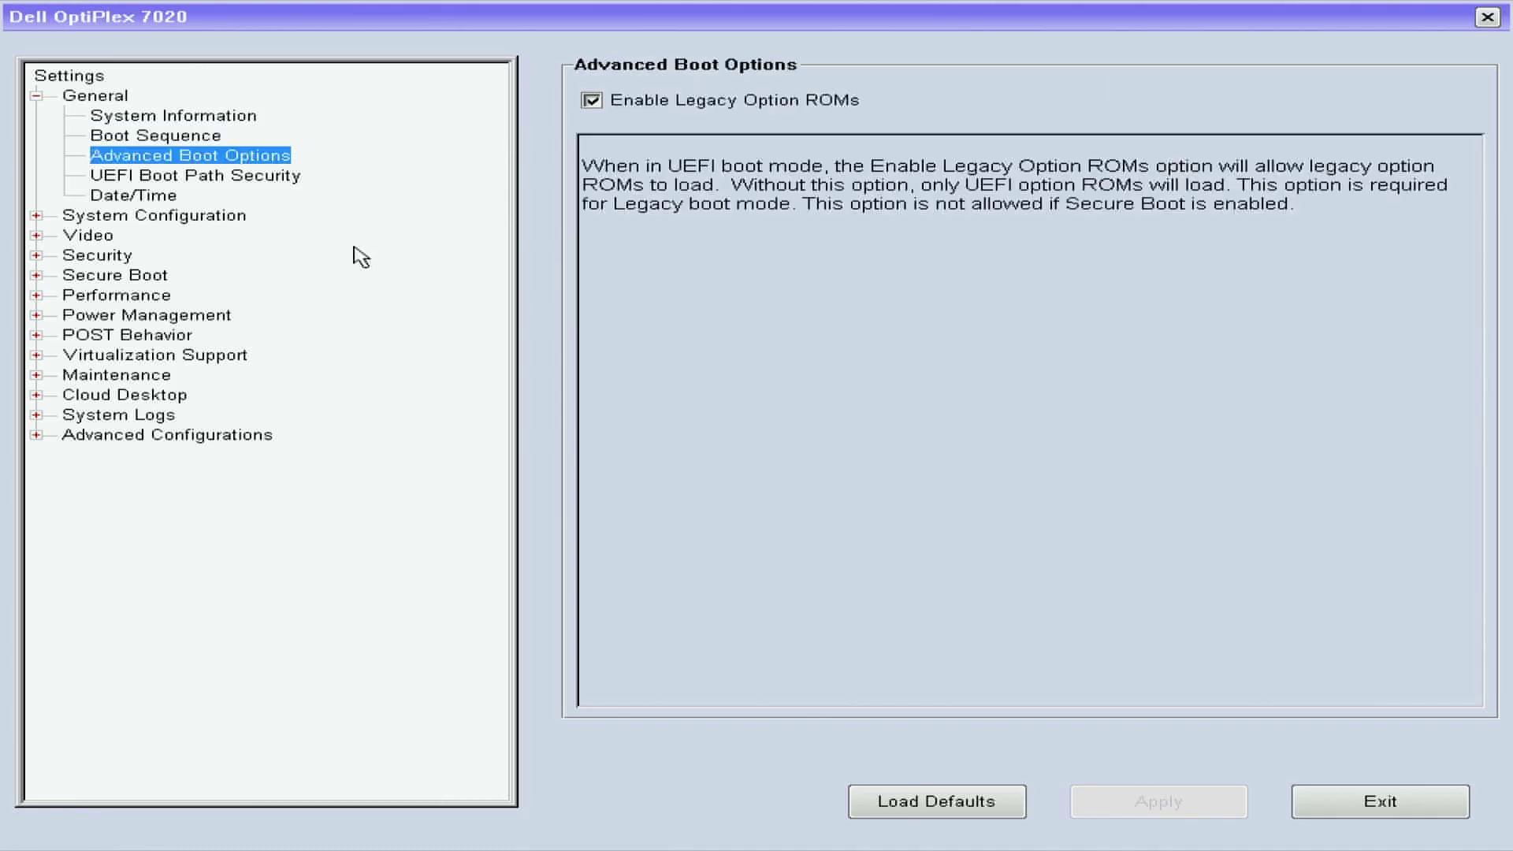
key("Down")
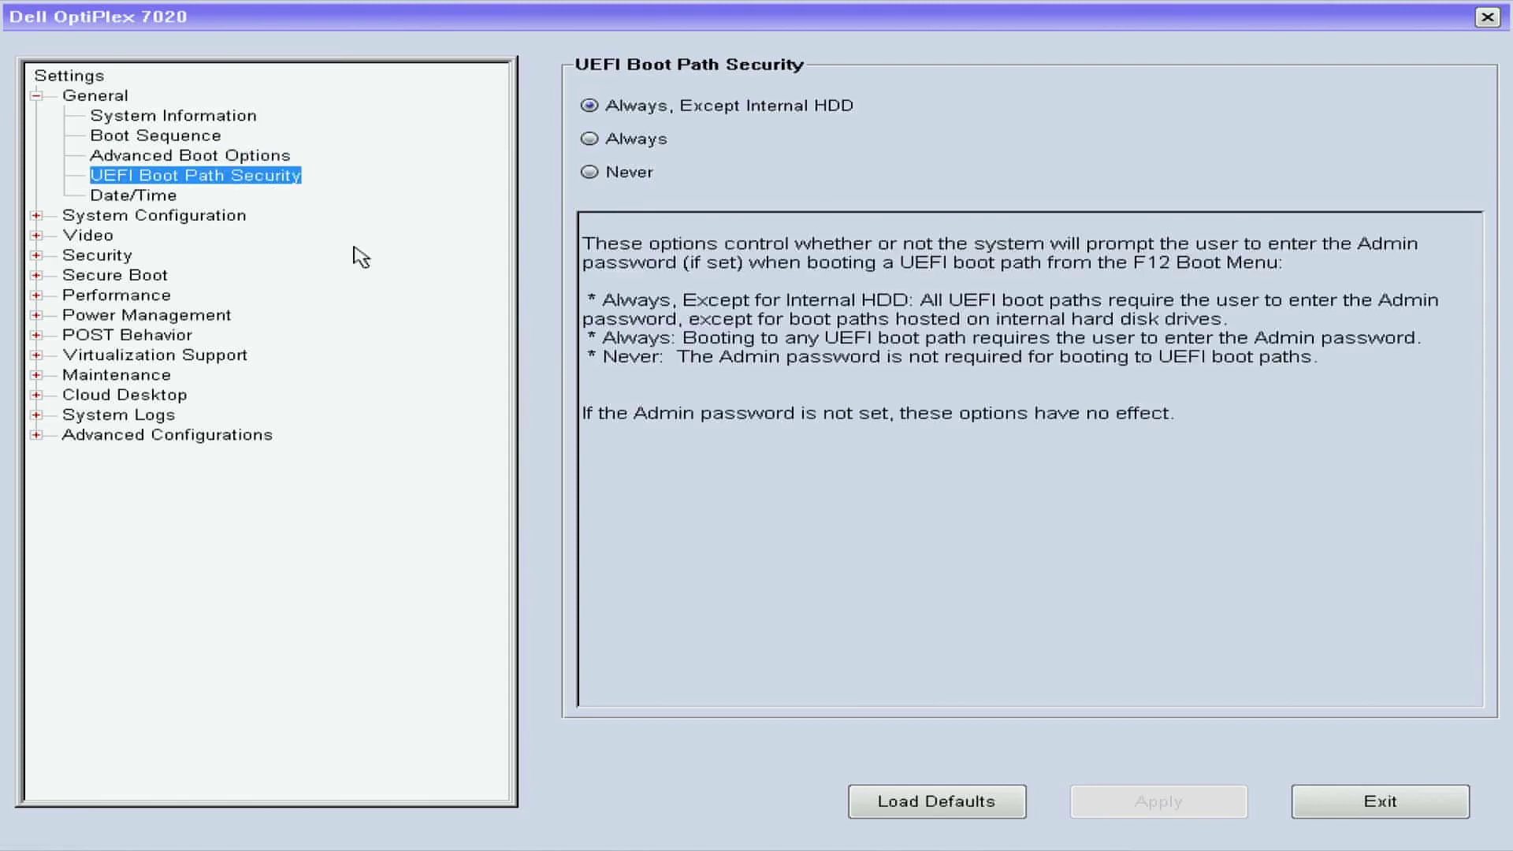
Step: Review the System Configuration pages: Integrated NIC, Serial Port, SMART Reporting, USB Configuration and Audio
key("Down")
key("Down")
key("Right")
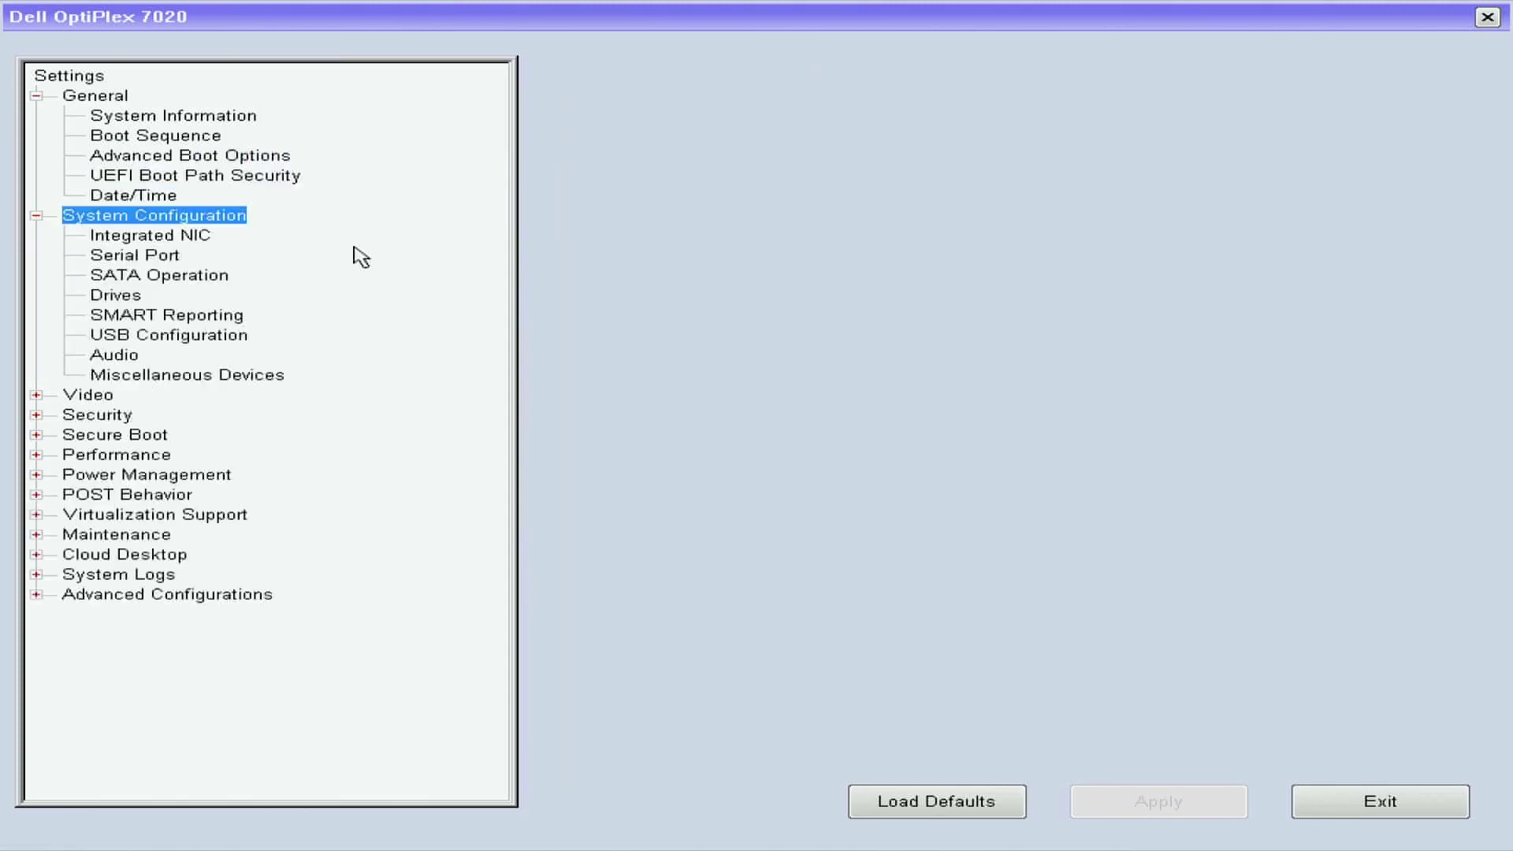
key("Down")
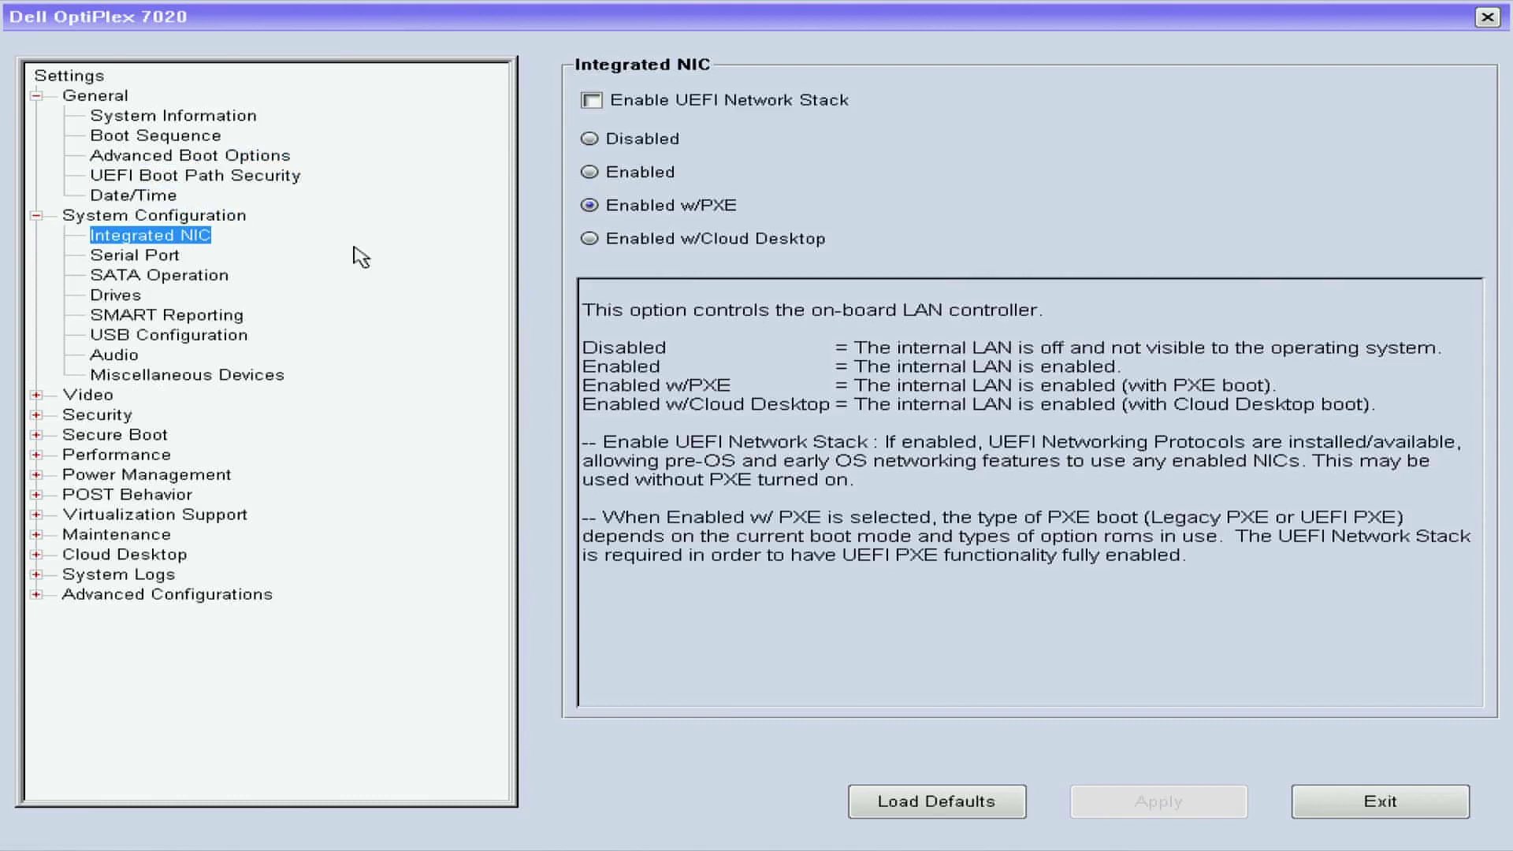
key("Down")
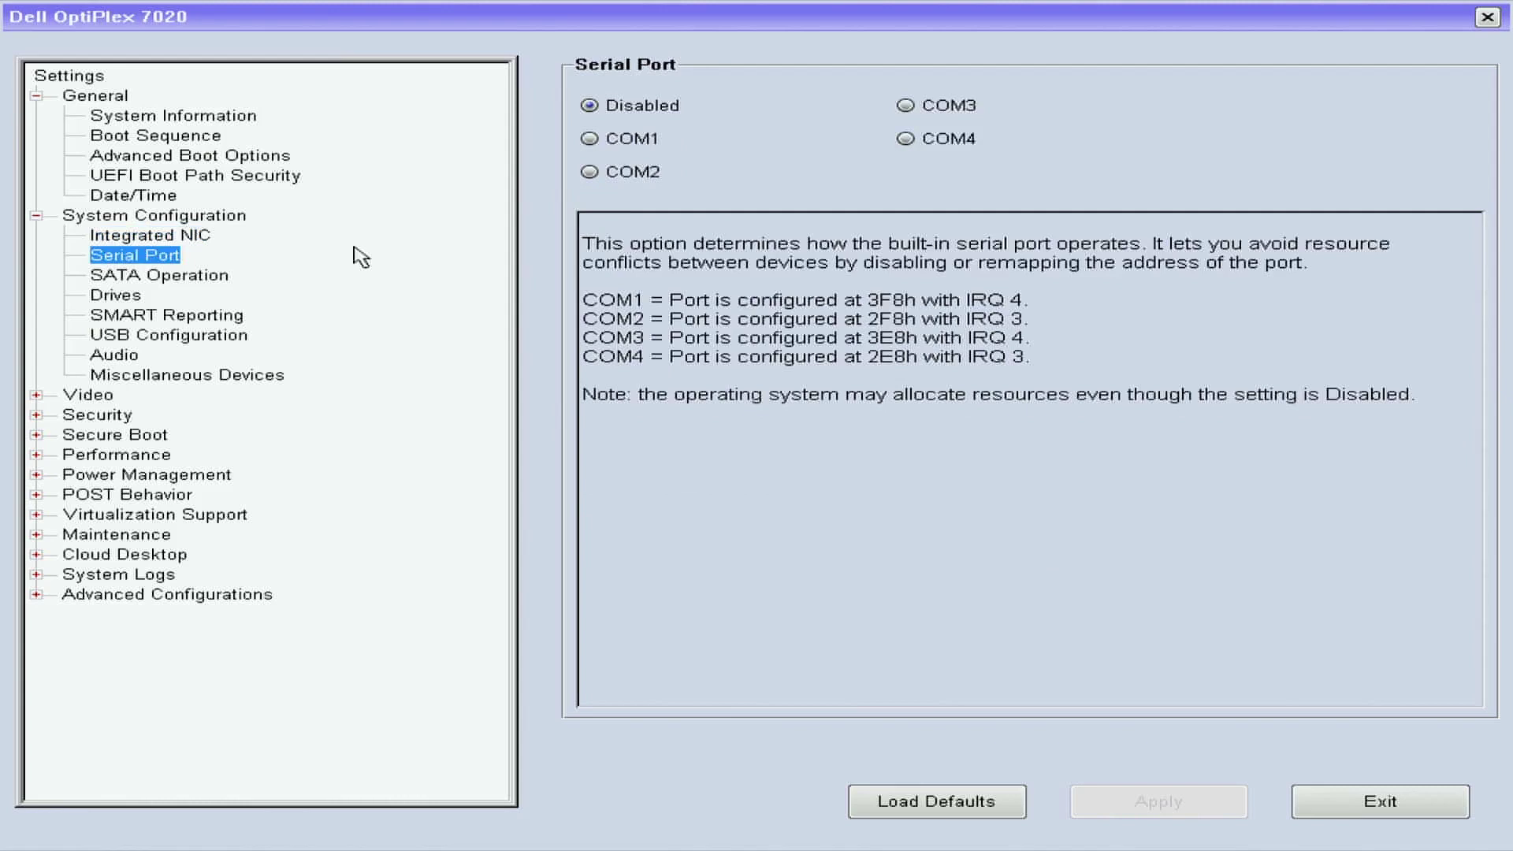
key("Down")
key("Down")
key("Down")
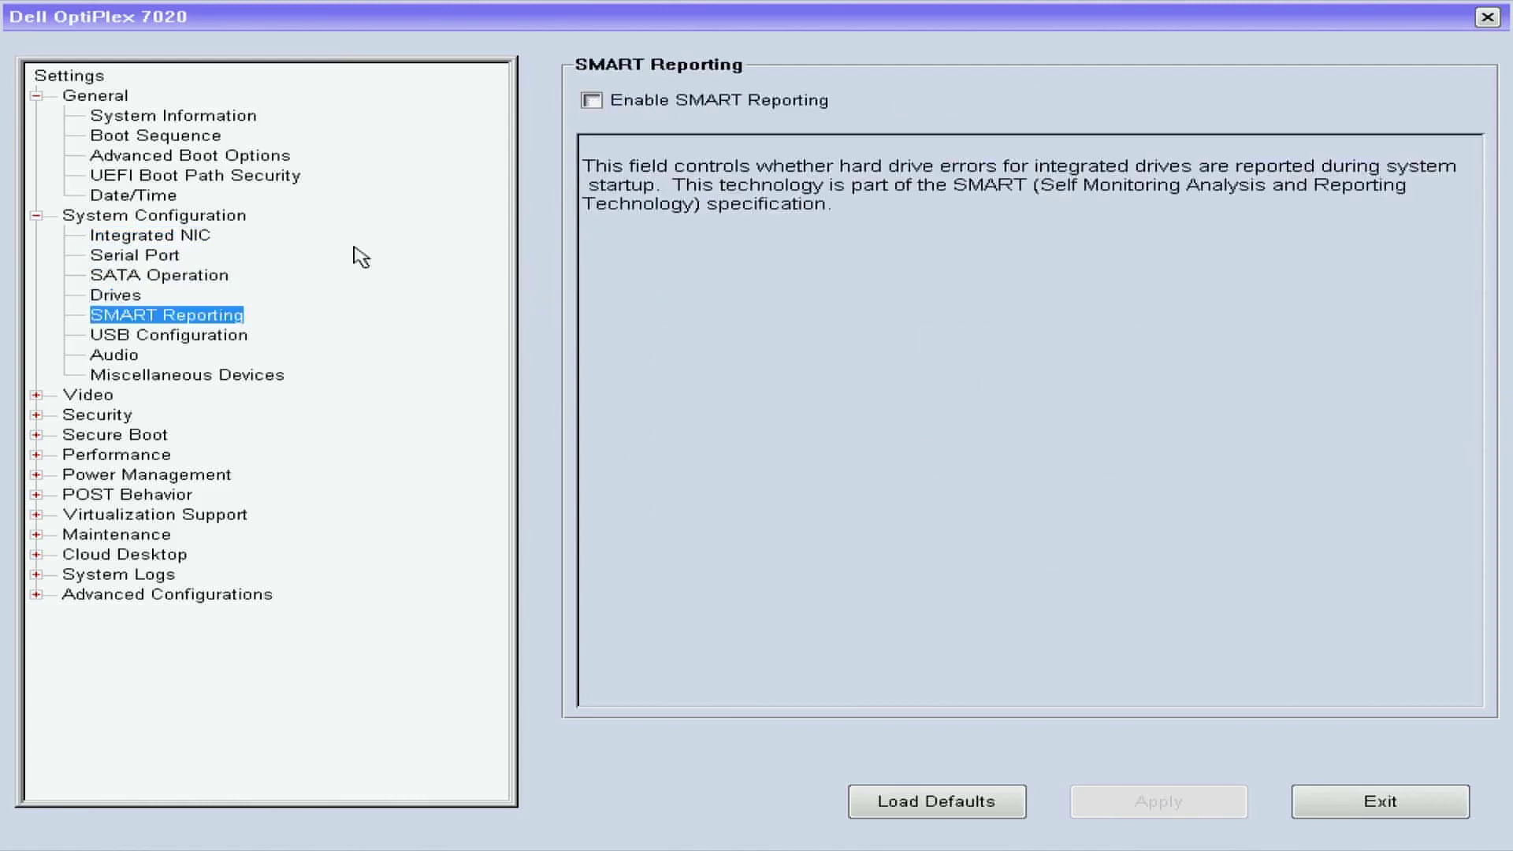
key("Down")
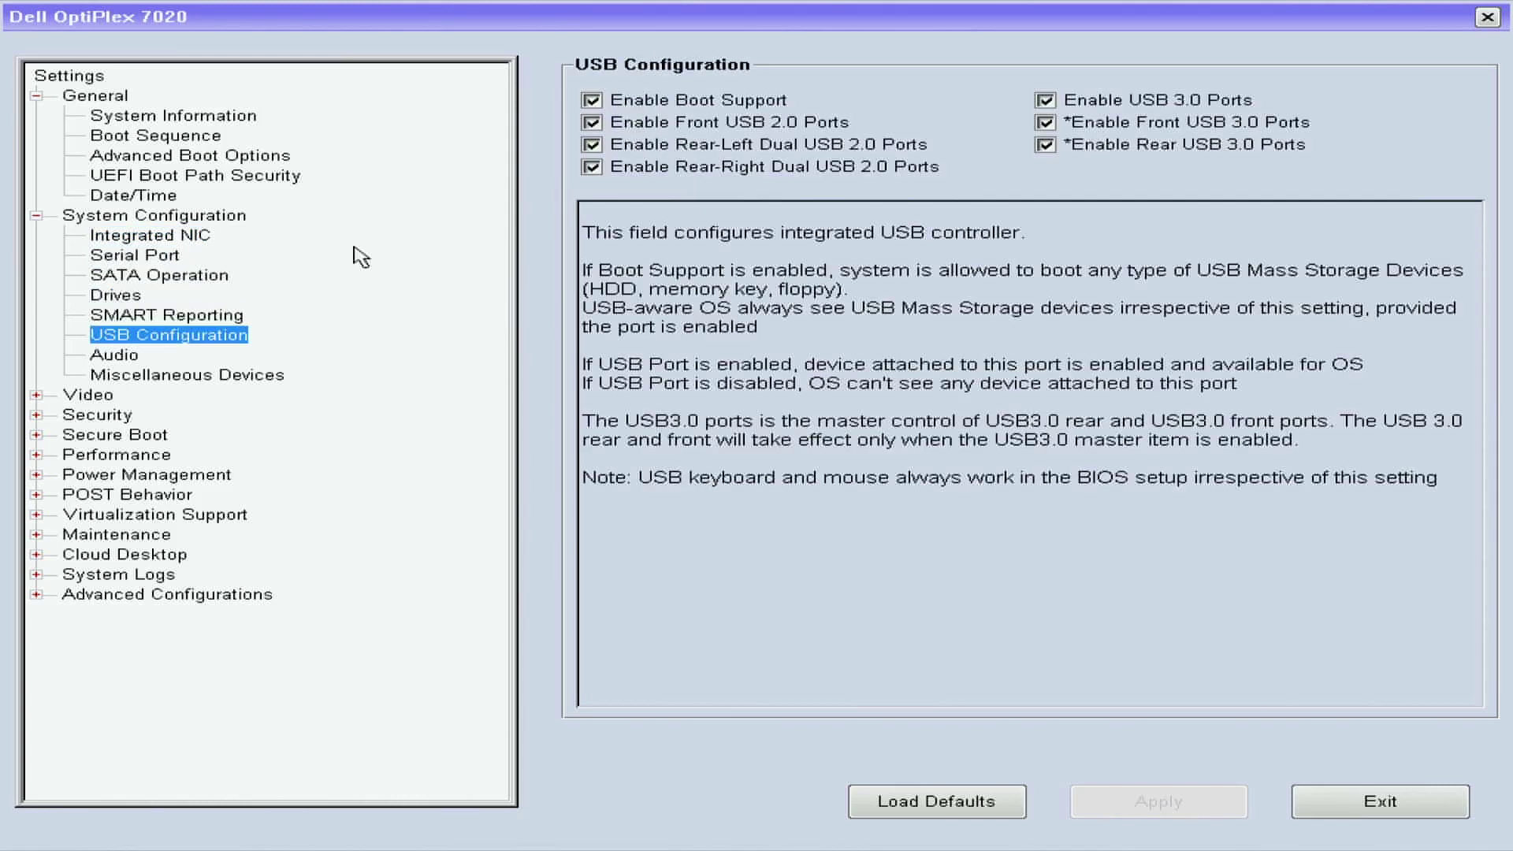
key("Down")
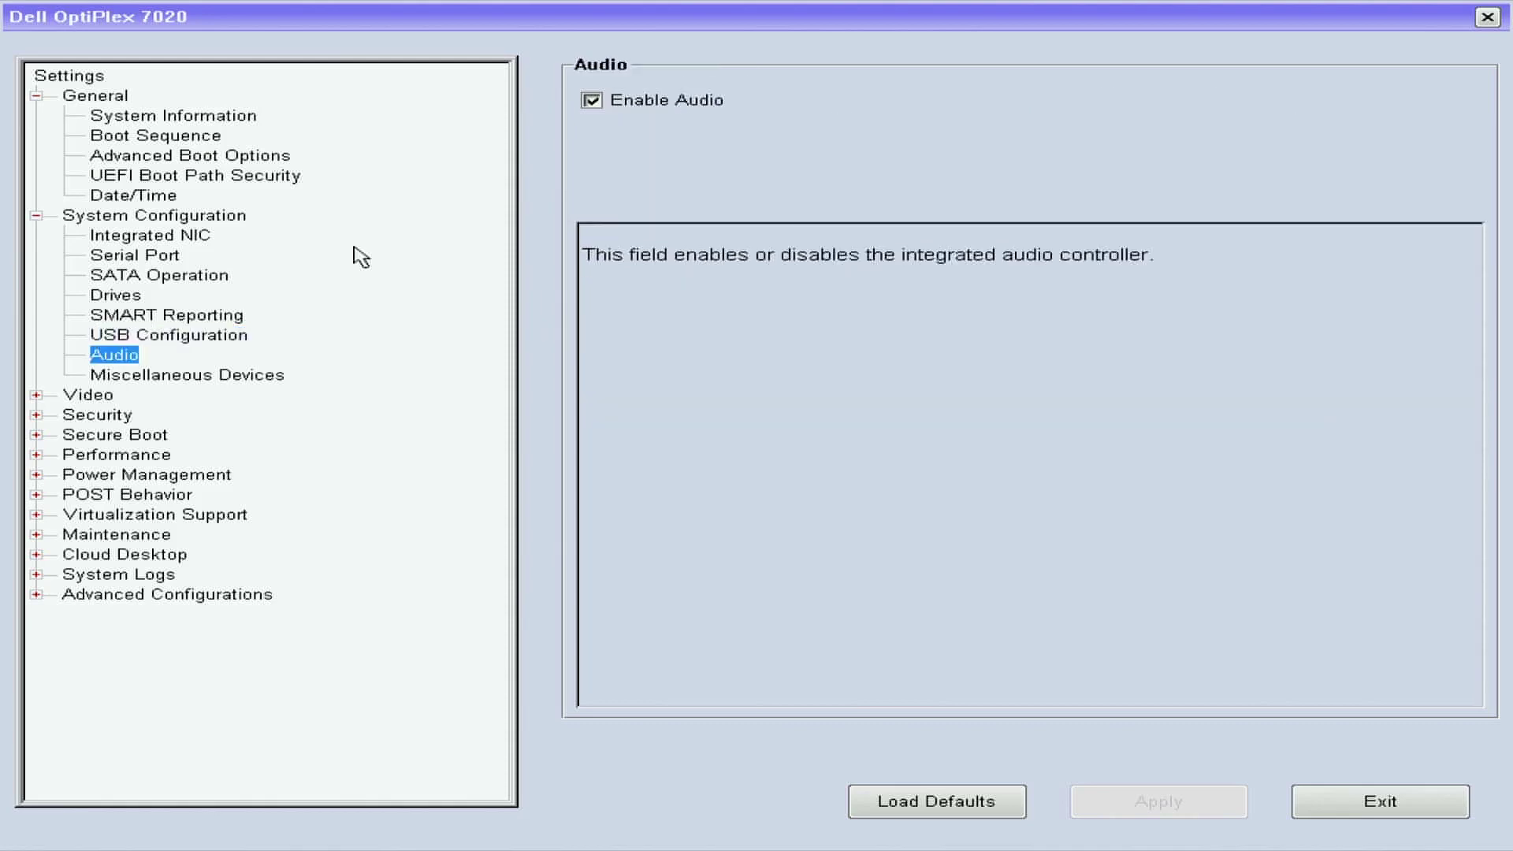
key("Up")
Step: Expand and collapse the Video and Security groups
key("Down")
key("Down")
key("Down")
key("Right")
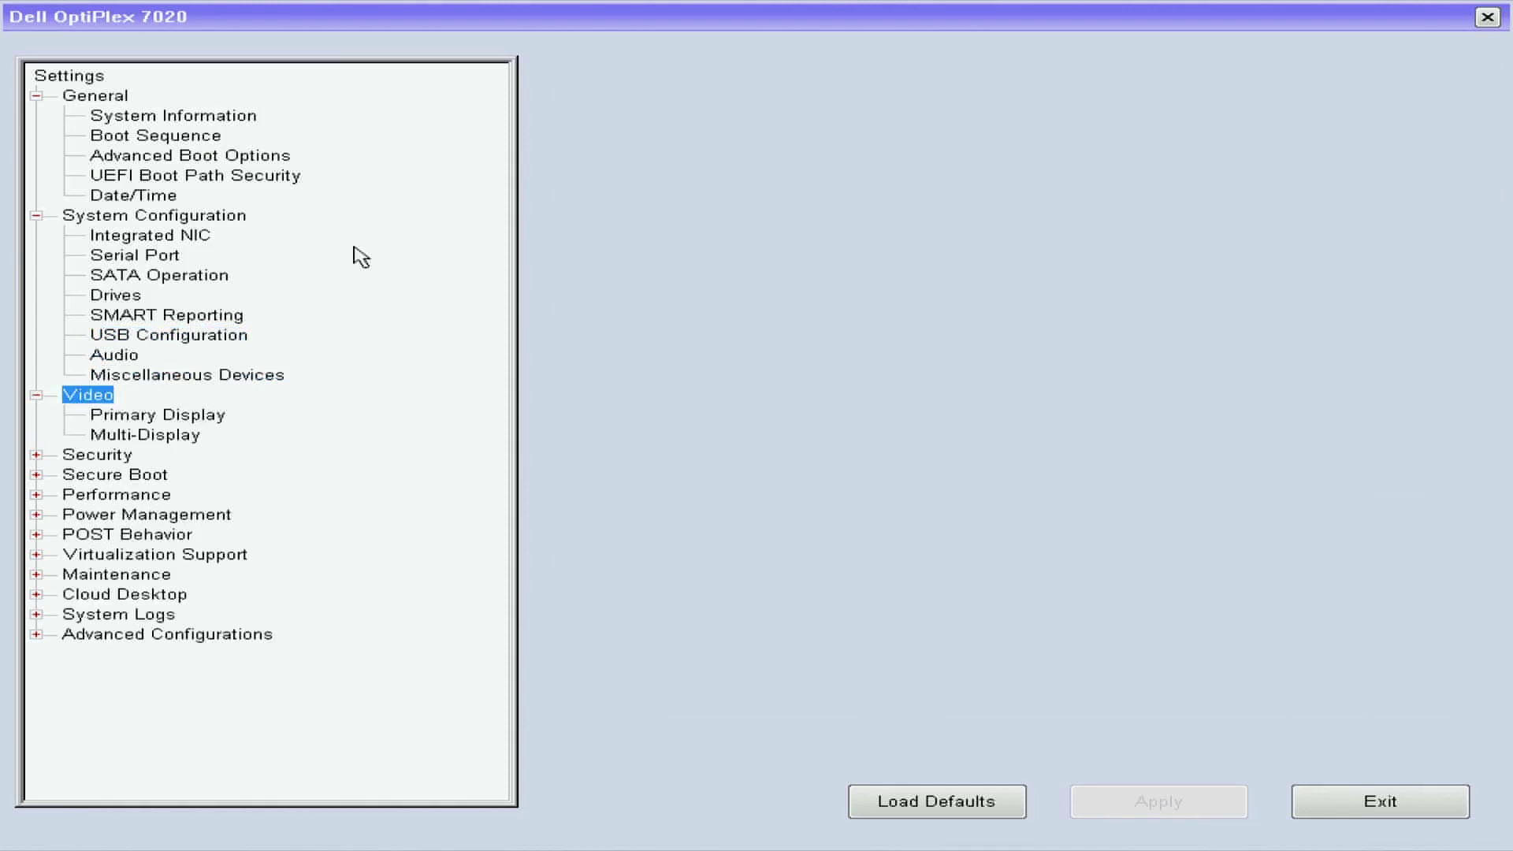
key("Left")
key("Down")
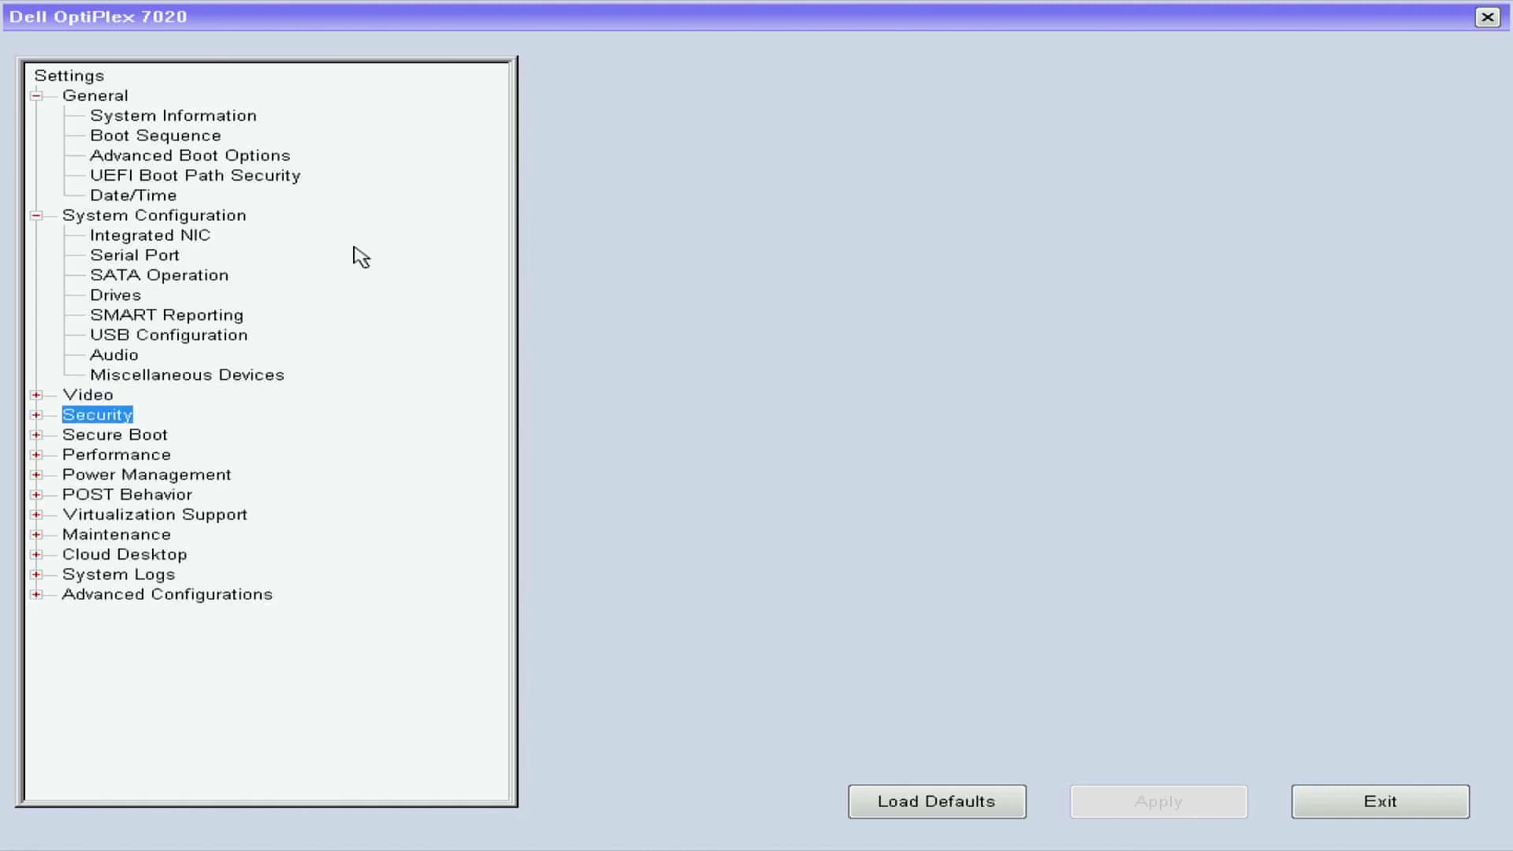
key("Right")
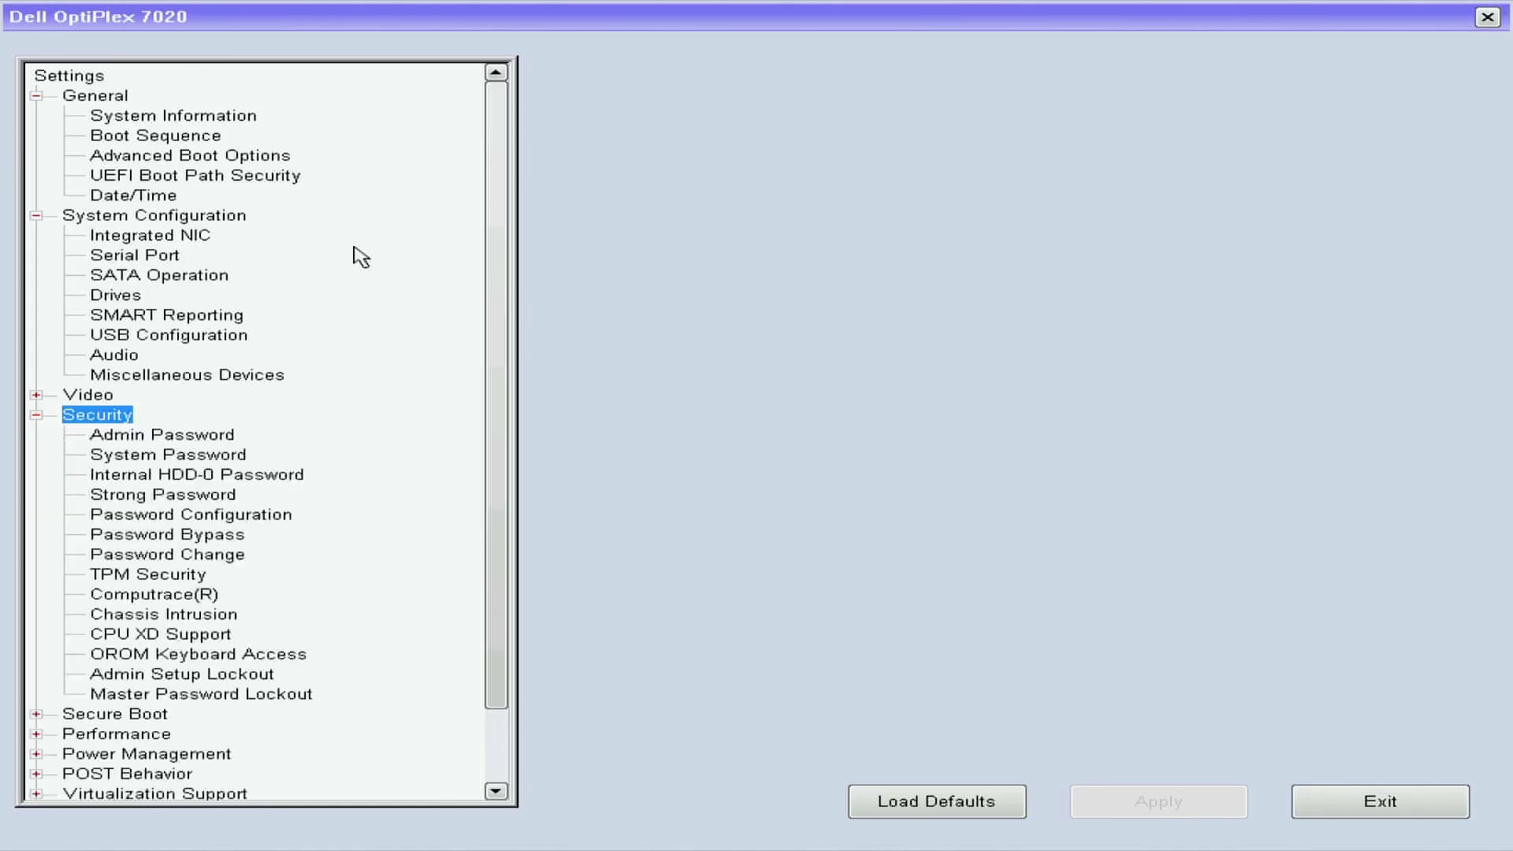
key("Left")
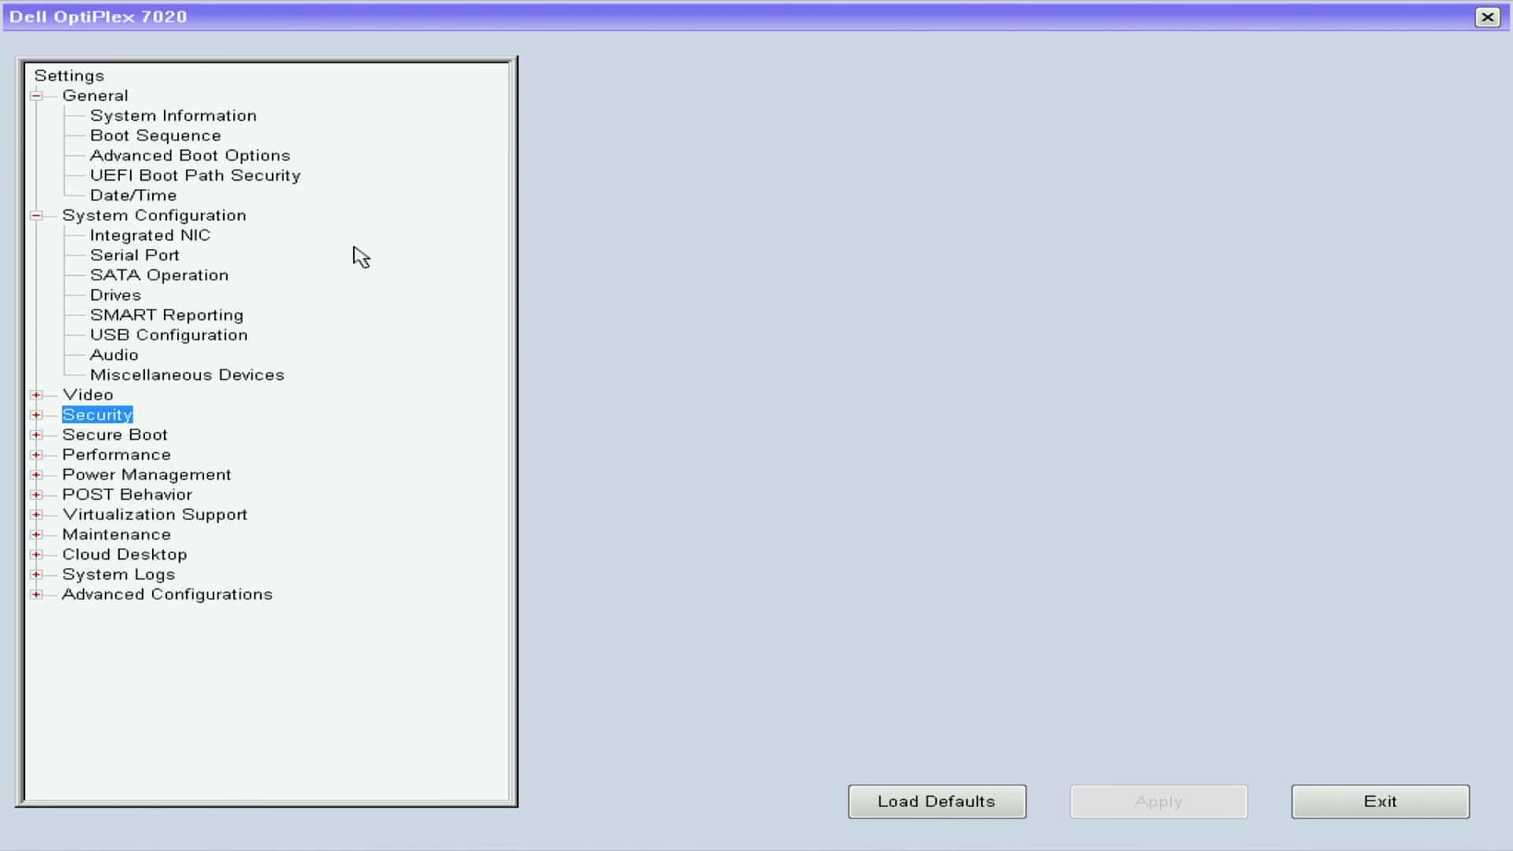
Step: Step through the Security pages to Secure Boot Enable and confirm Secure Boot is Disabled
key("Right")
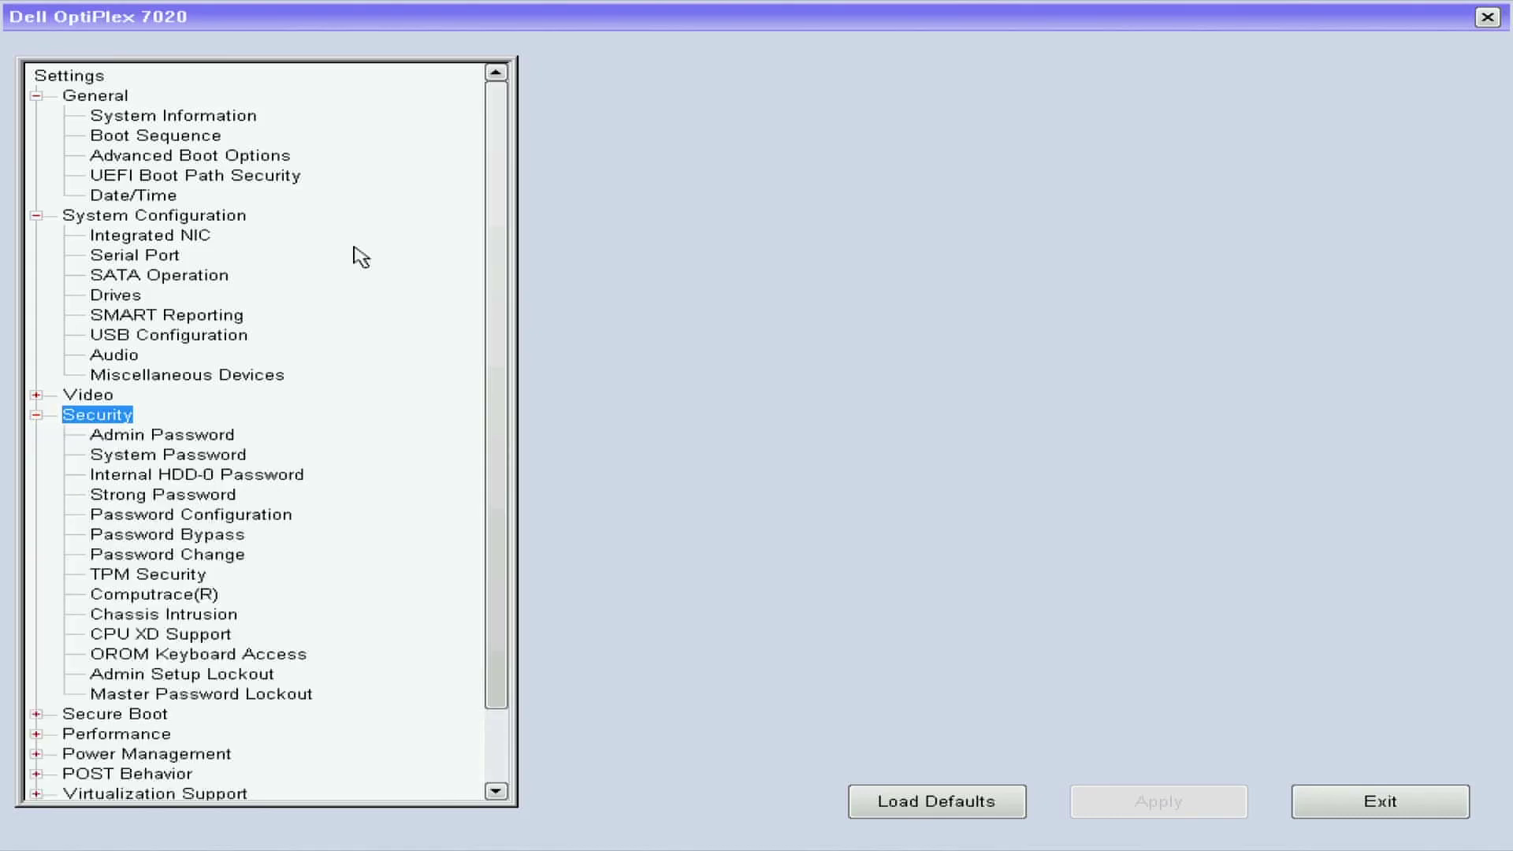
key("Down")
key("Down")
key("Down")
key("Down")
key("Down")
key("Down")
key("Down")
key("Down")
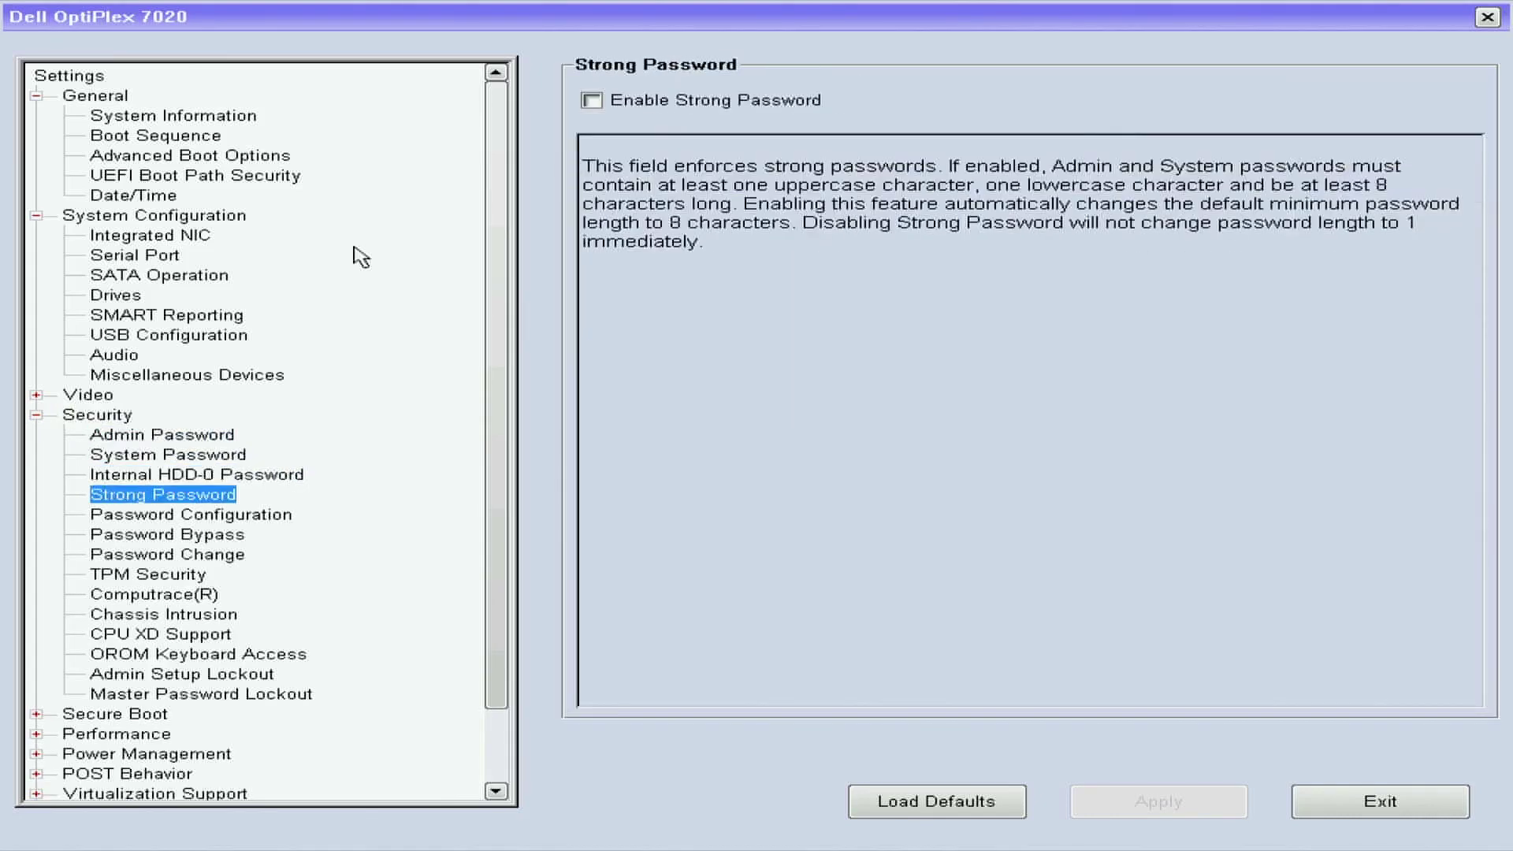
key("Down")
key("Down")
key("Down")
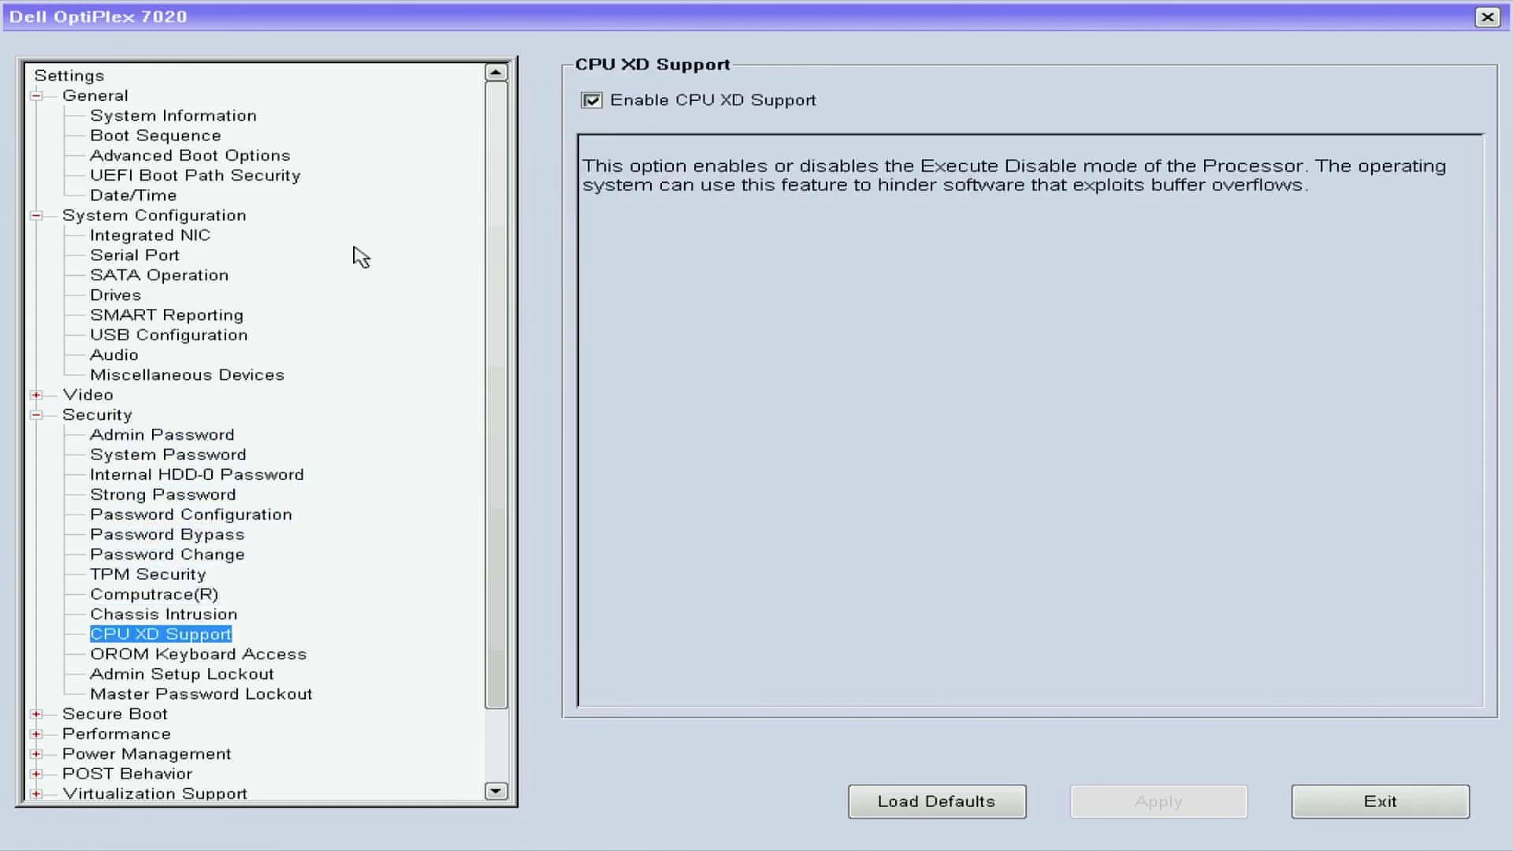
key("Down")
key("Down")
key("Down")
key("Down")
key("Right")
key("Down")
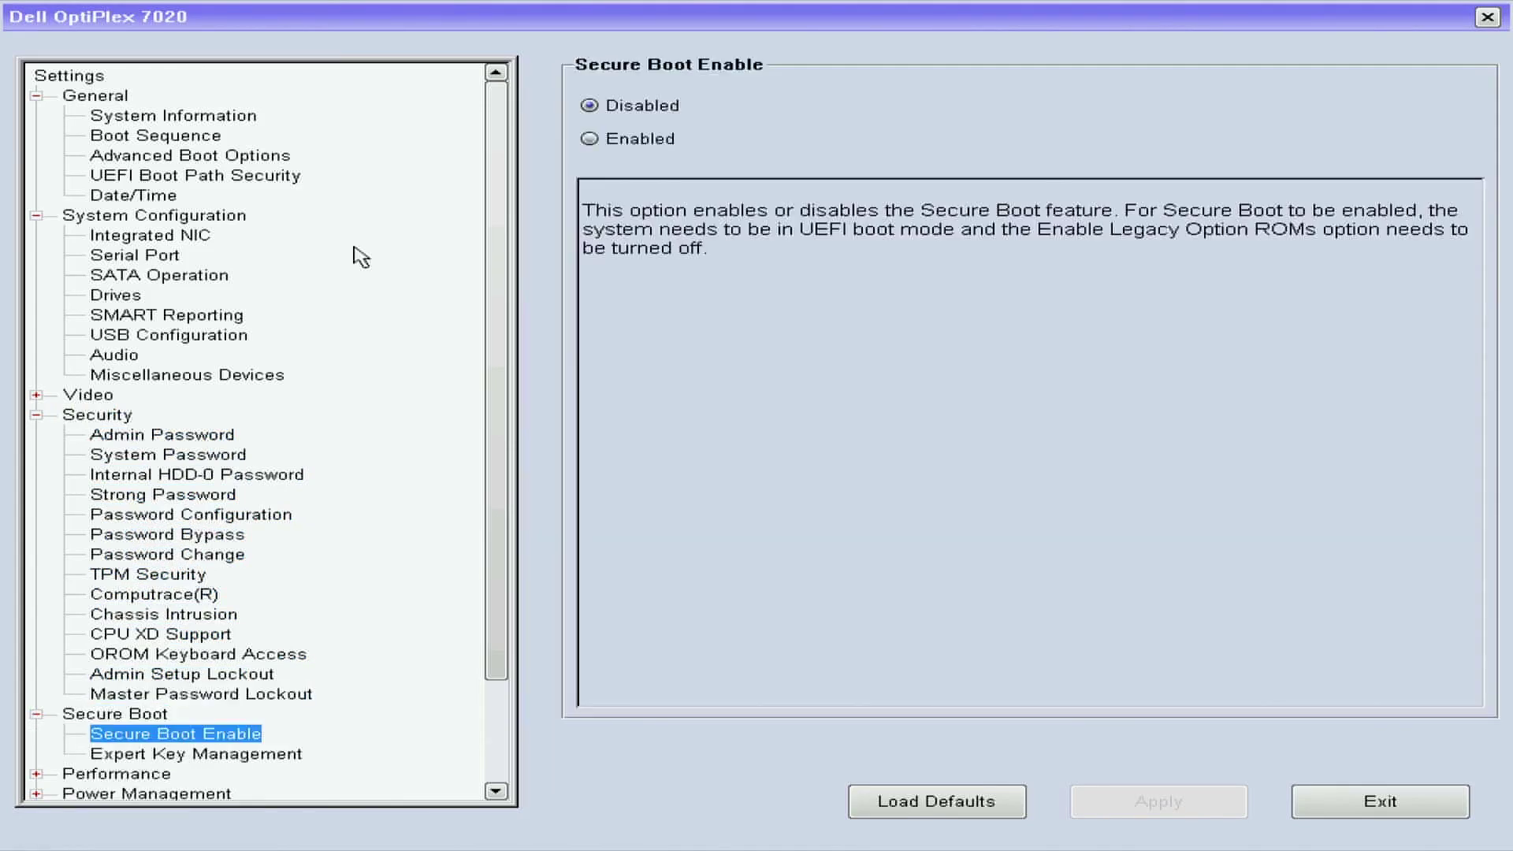
Step: Review the Performance pages: Multi Core Support set to All, Intel TurboBoost and C-States Control
key("Down")
key("Down")
key("Right")
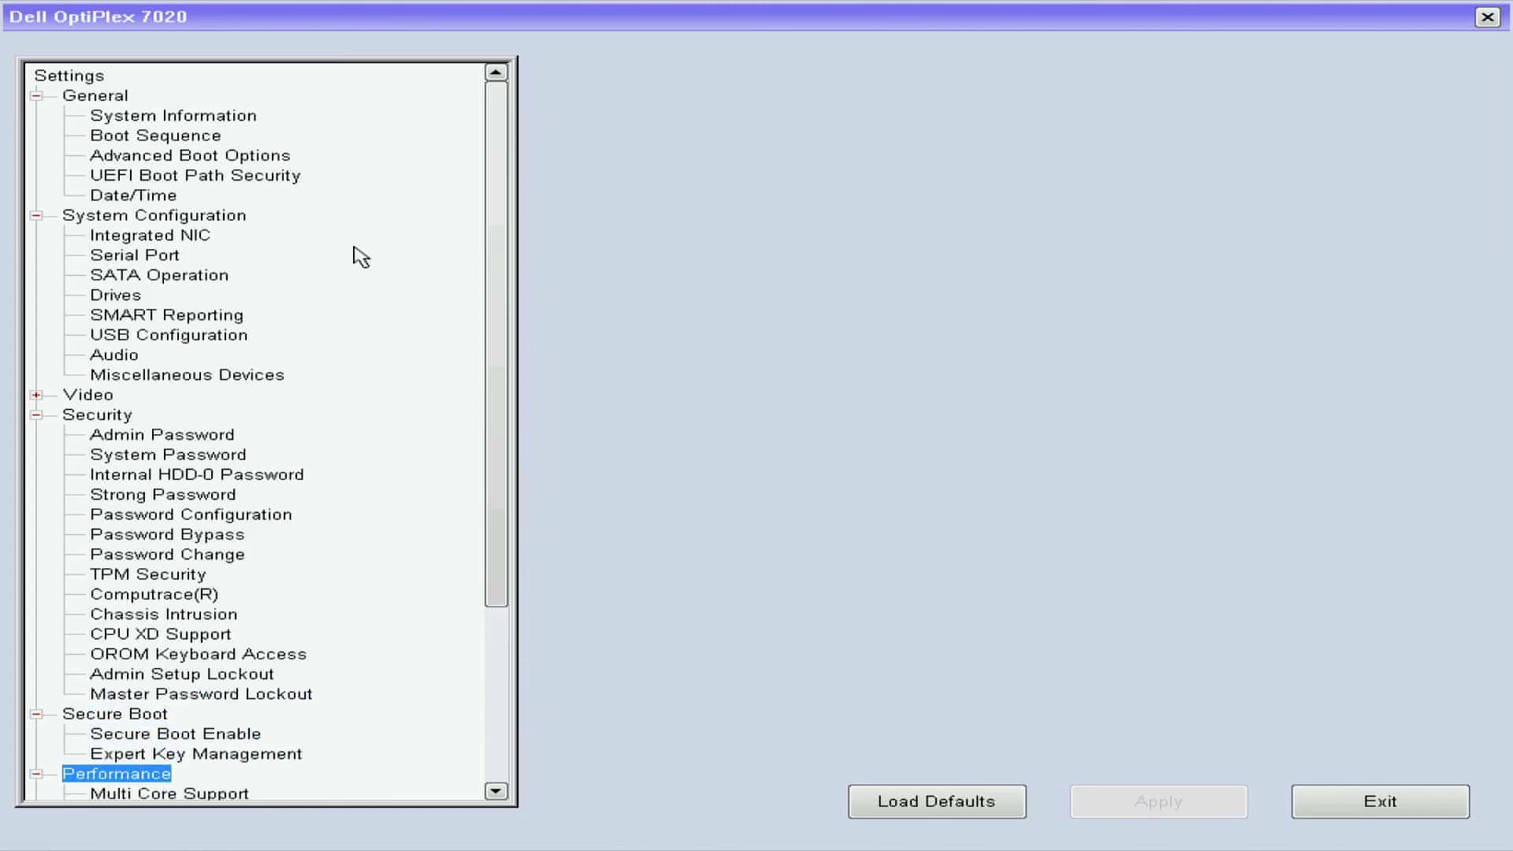
key("Down")
key("Down")
key("Down")
key("Down")
key("Down")
key("Down")
key("Down")
key("Down")
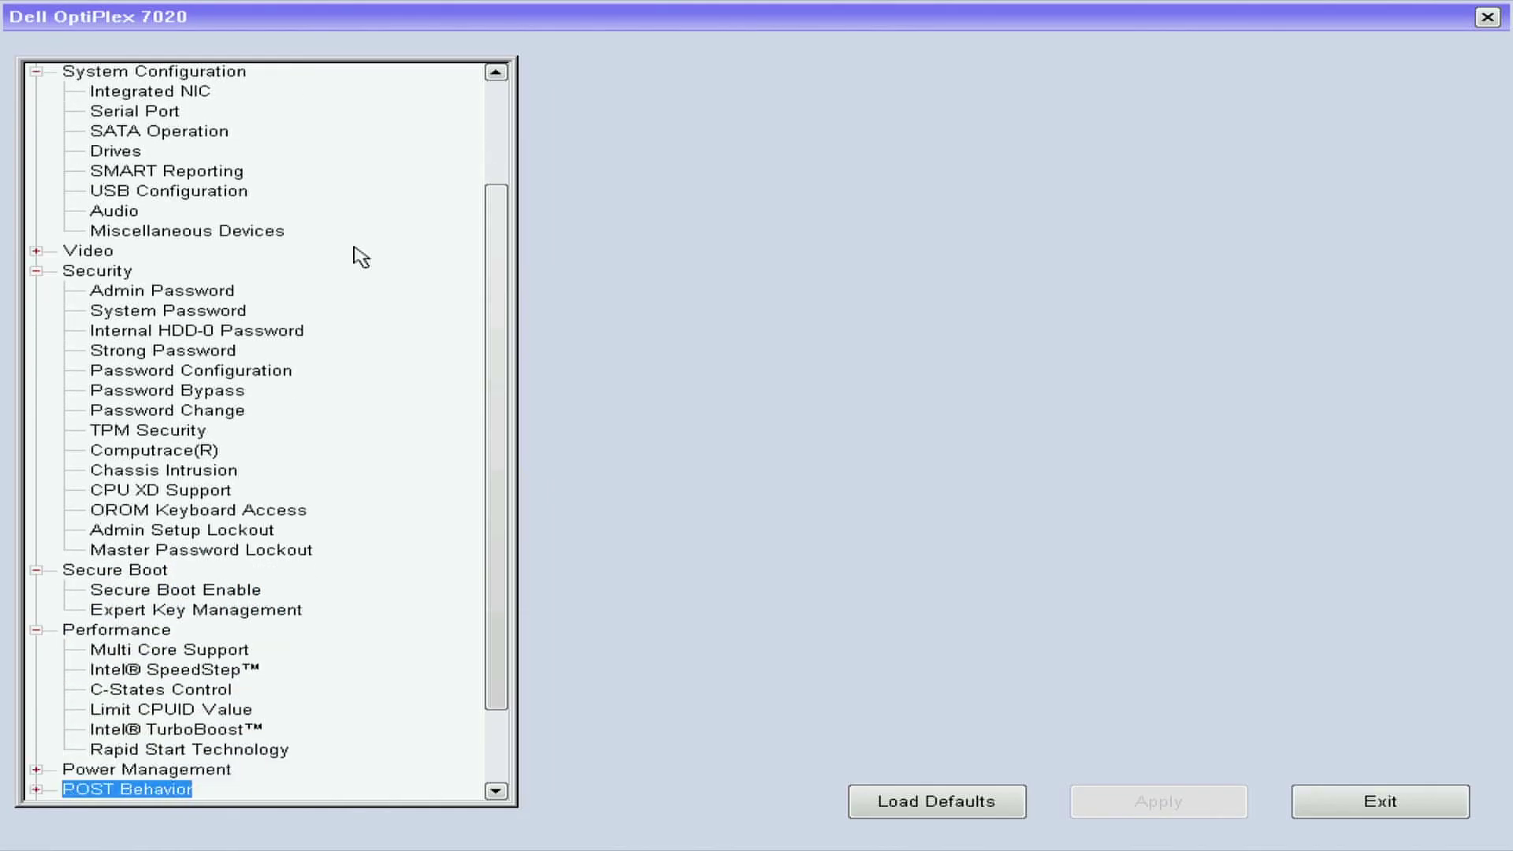
key("Up")
key("Up")
key("Up")
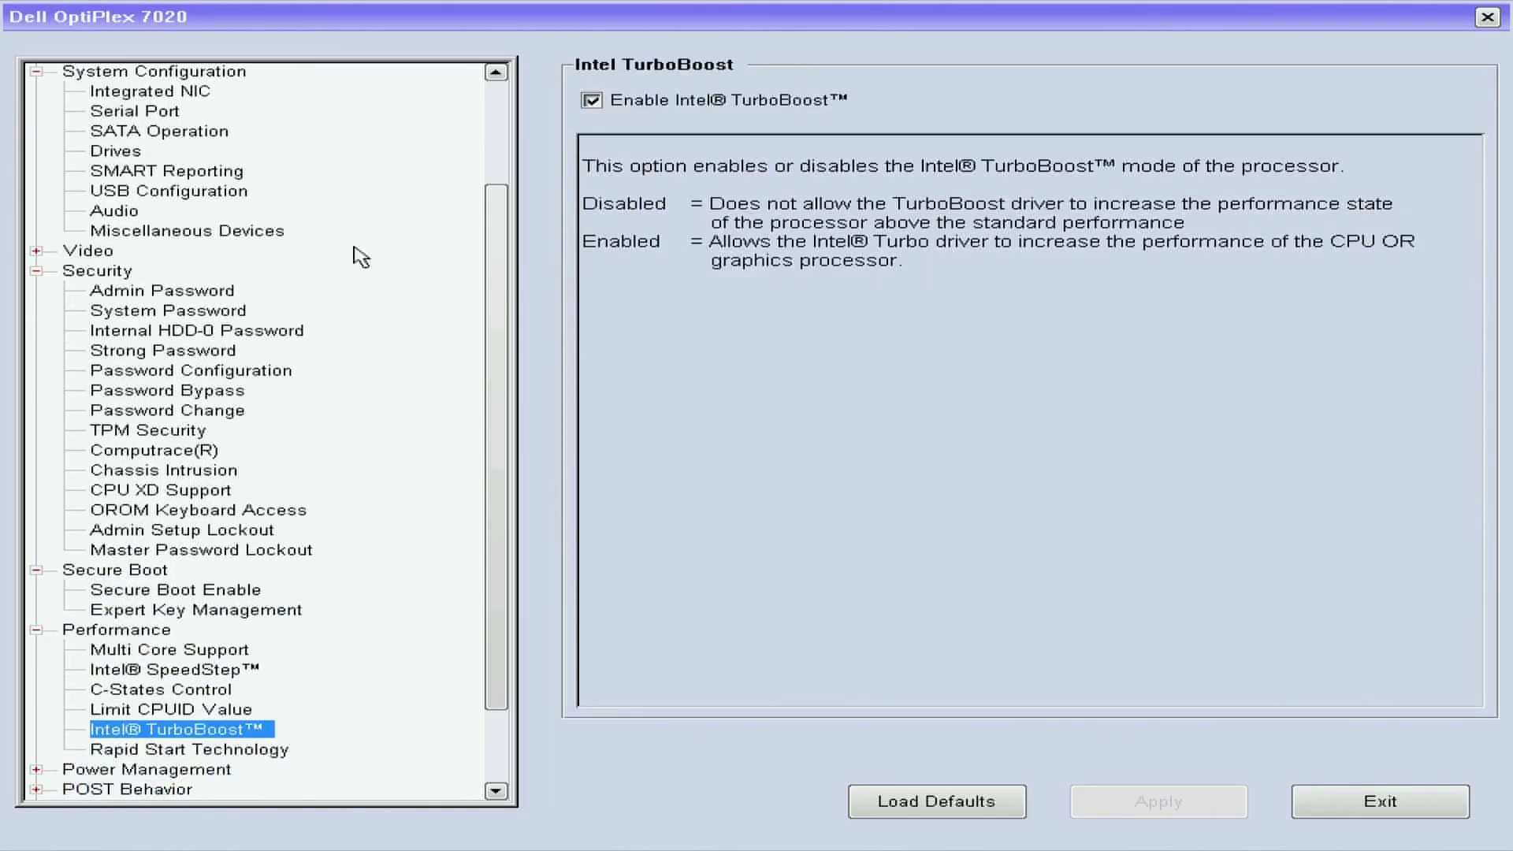
key("Up")
key("Up")
key("Up")
key("Up")
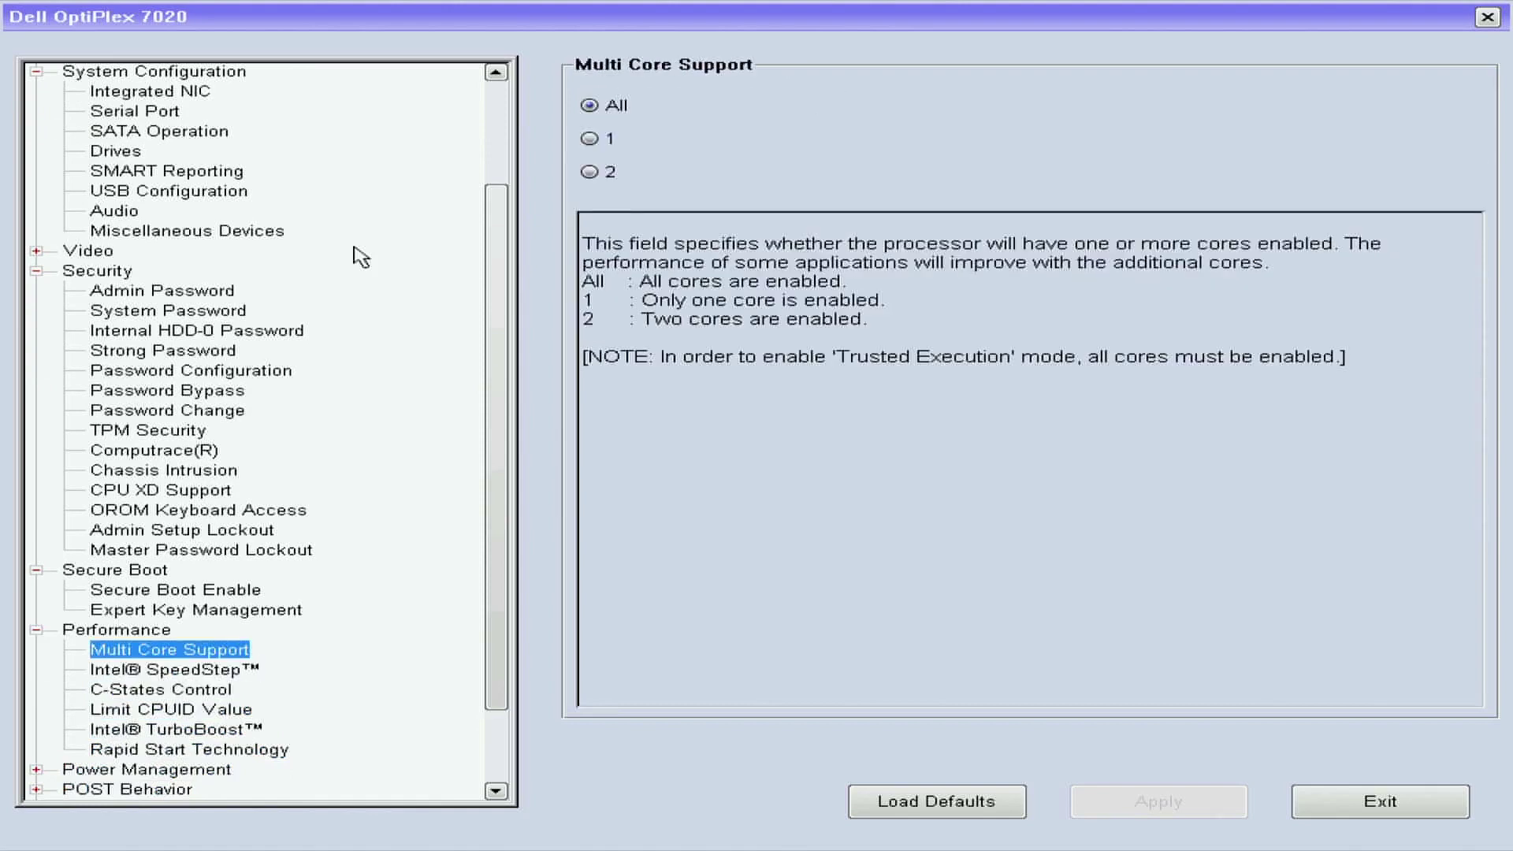
key("Up")
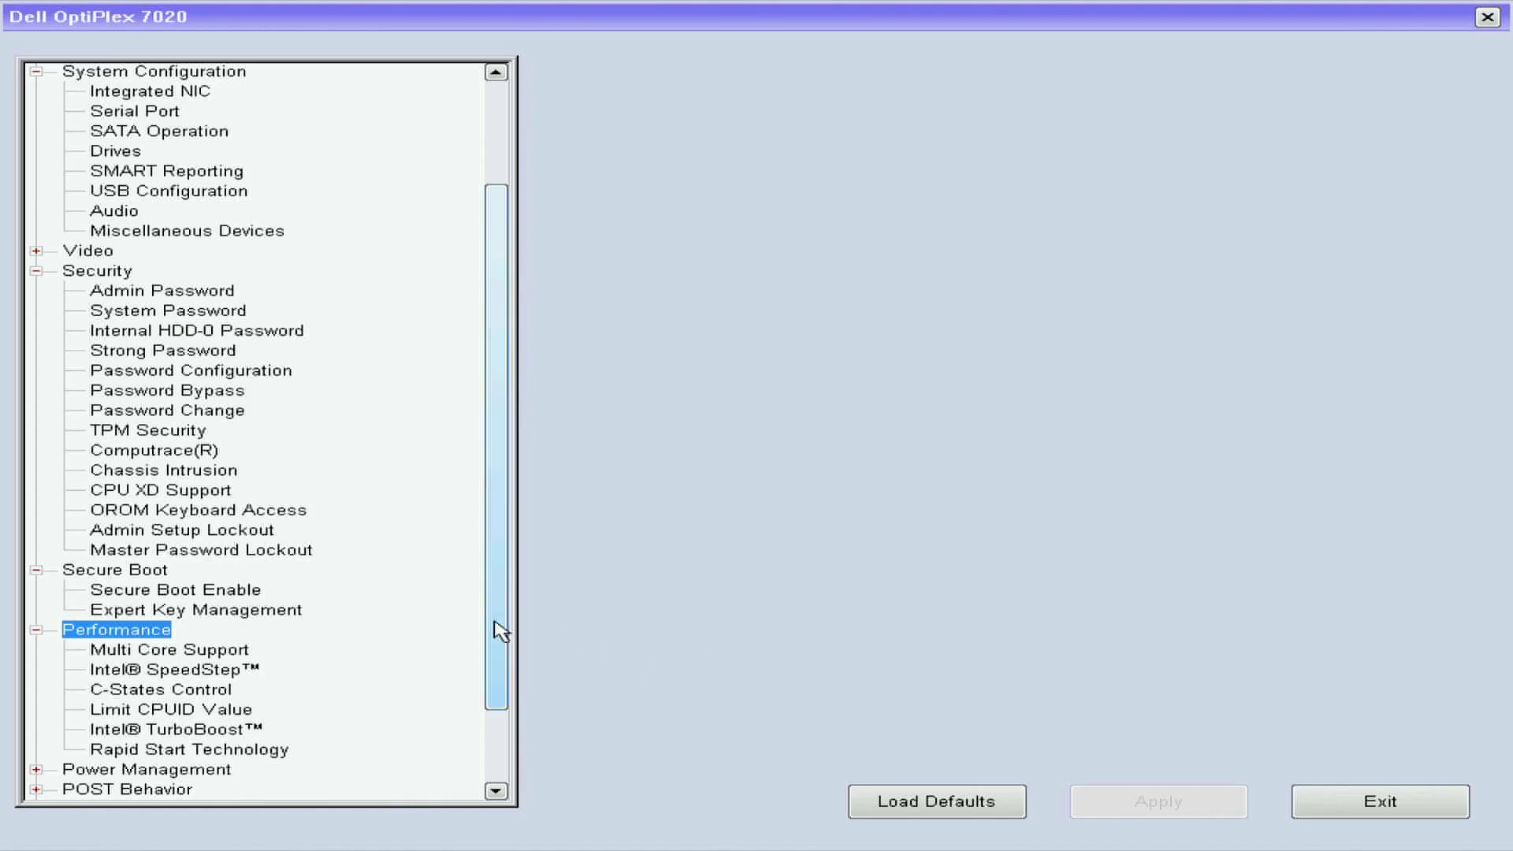
Step: Expand Virtualization Support and confirm Virtualization is enabled and VT for Direct I/O is off
left_click_drag(496, 628, 417, 794)
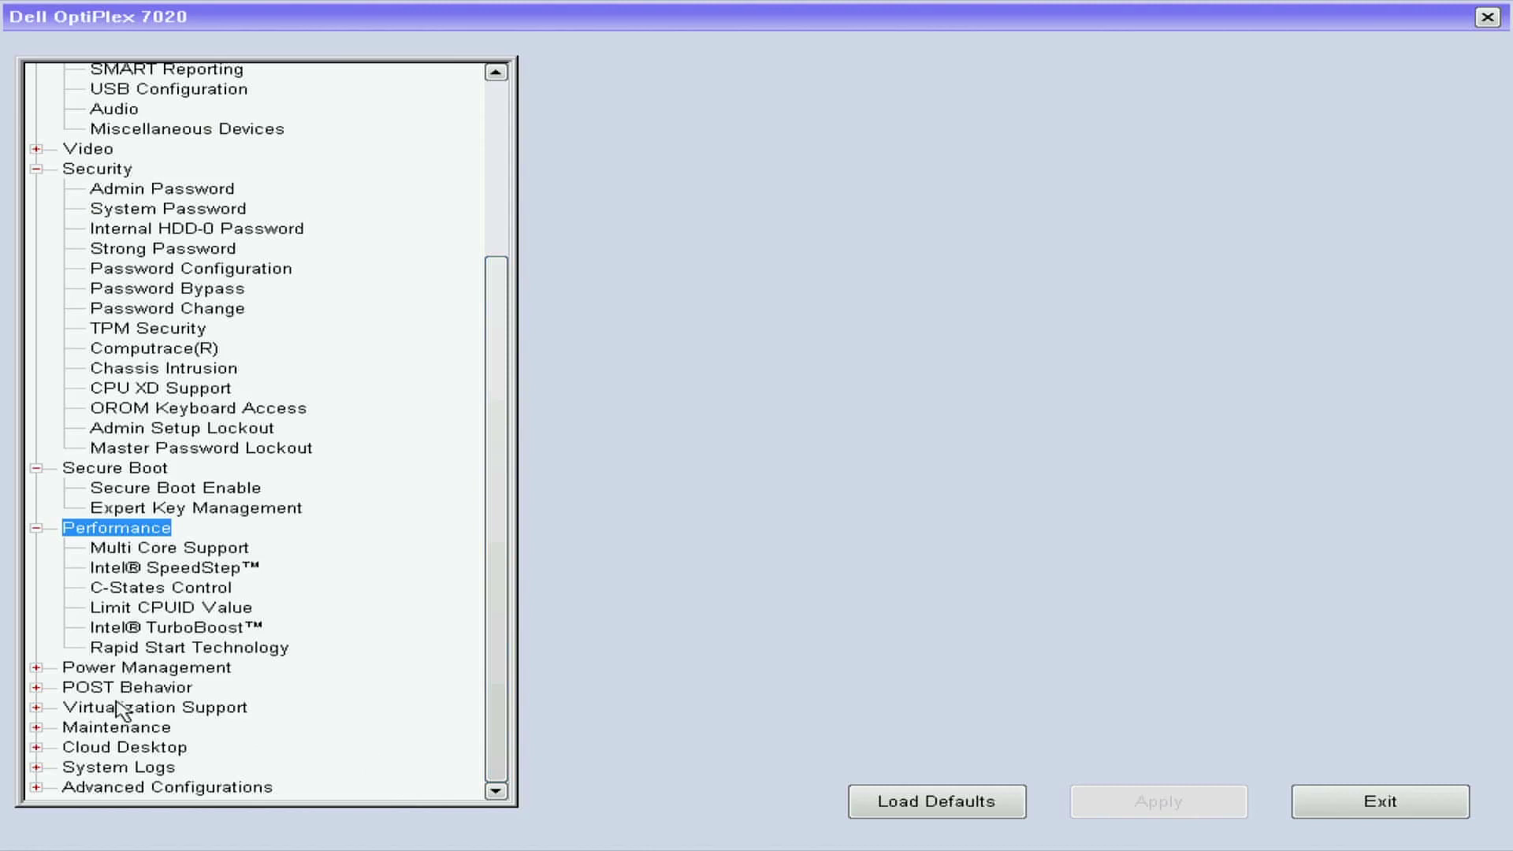
key("Down")
key("Down")
key("Down")
key("Down")
key("Down")
key("Down")
key("Down")
key("Down")
key("Down")
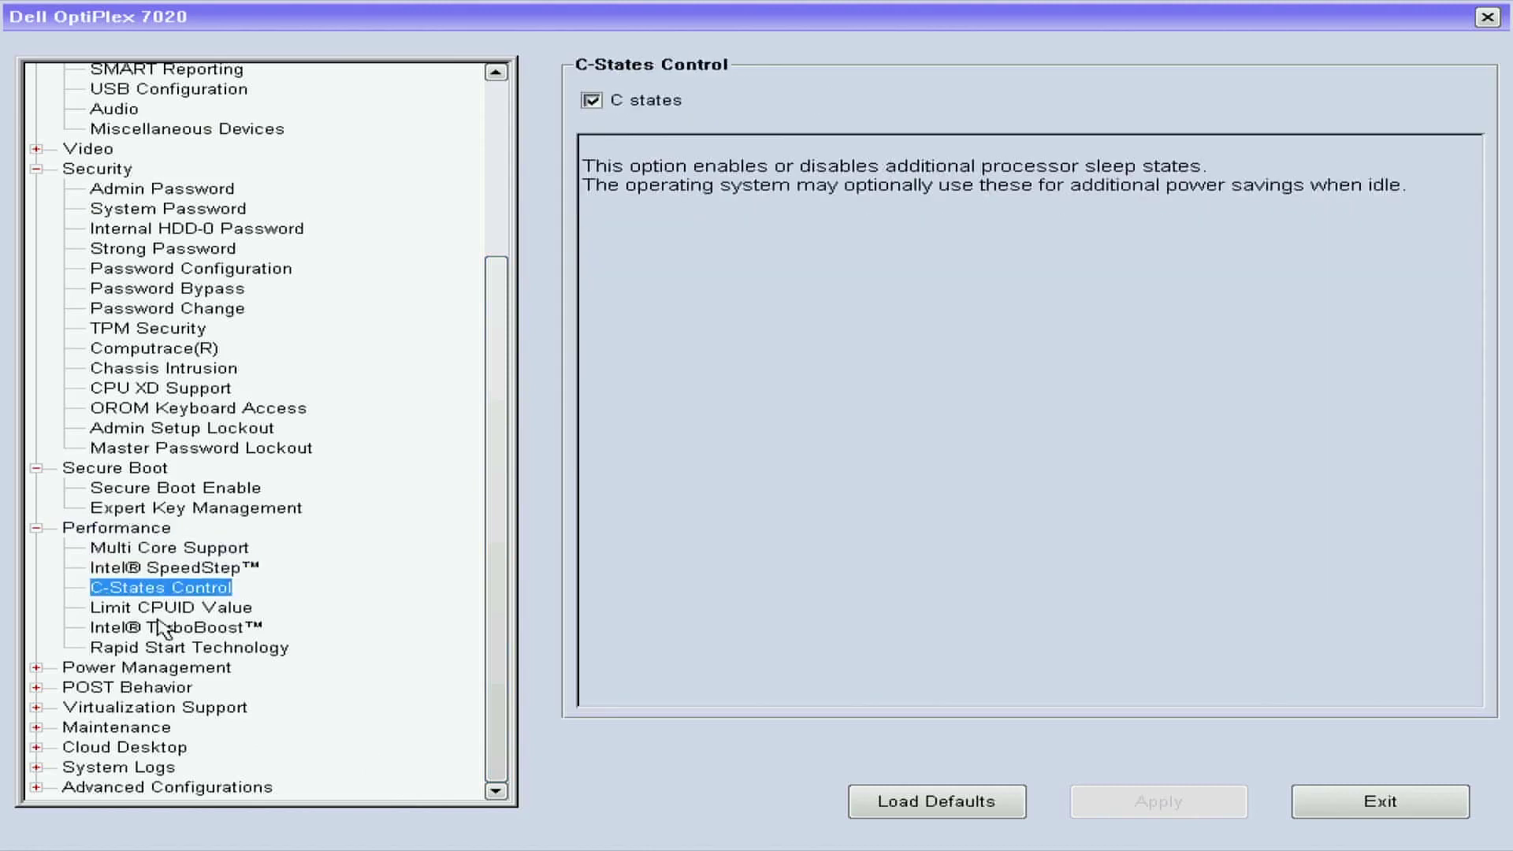
key("Right")
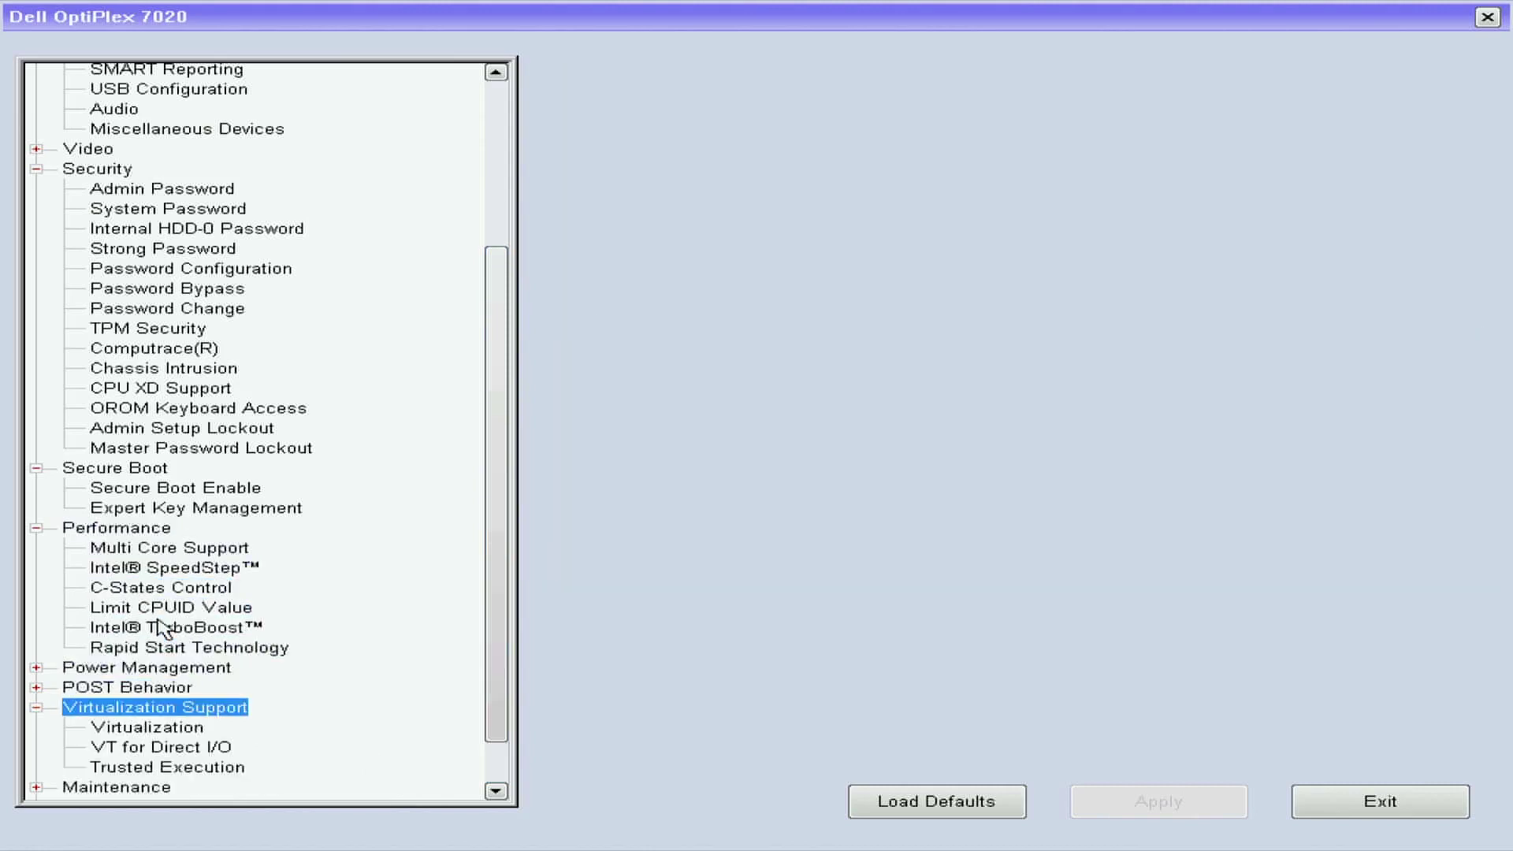
key("Down")
key("Down")
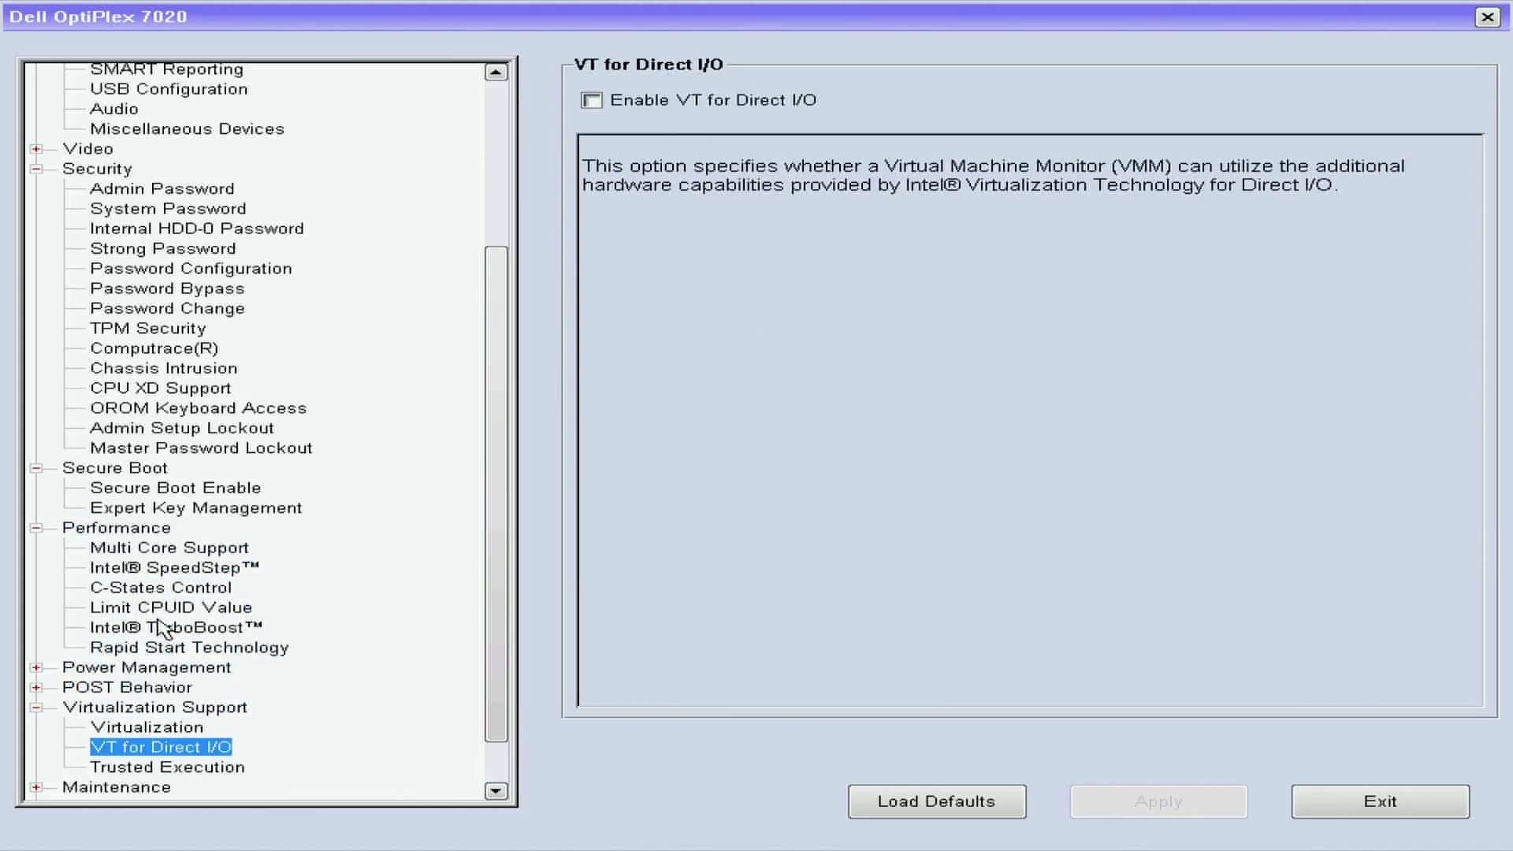
key("Up")
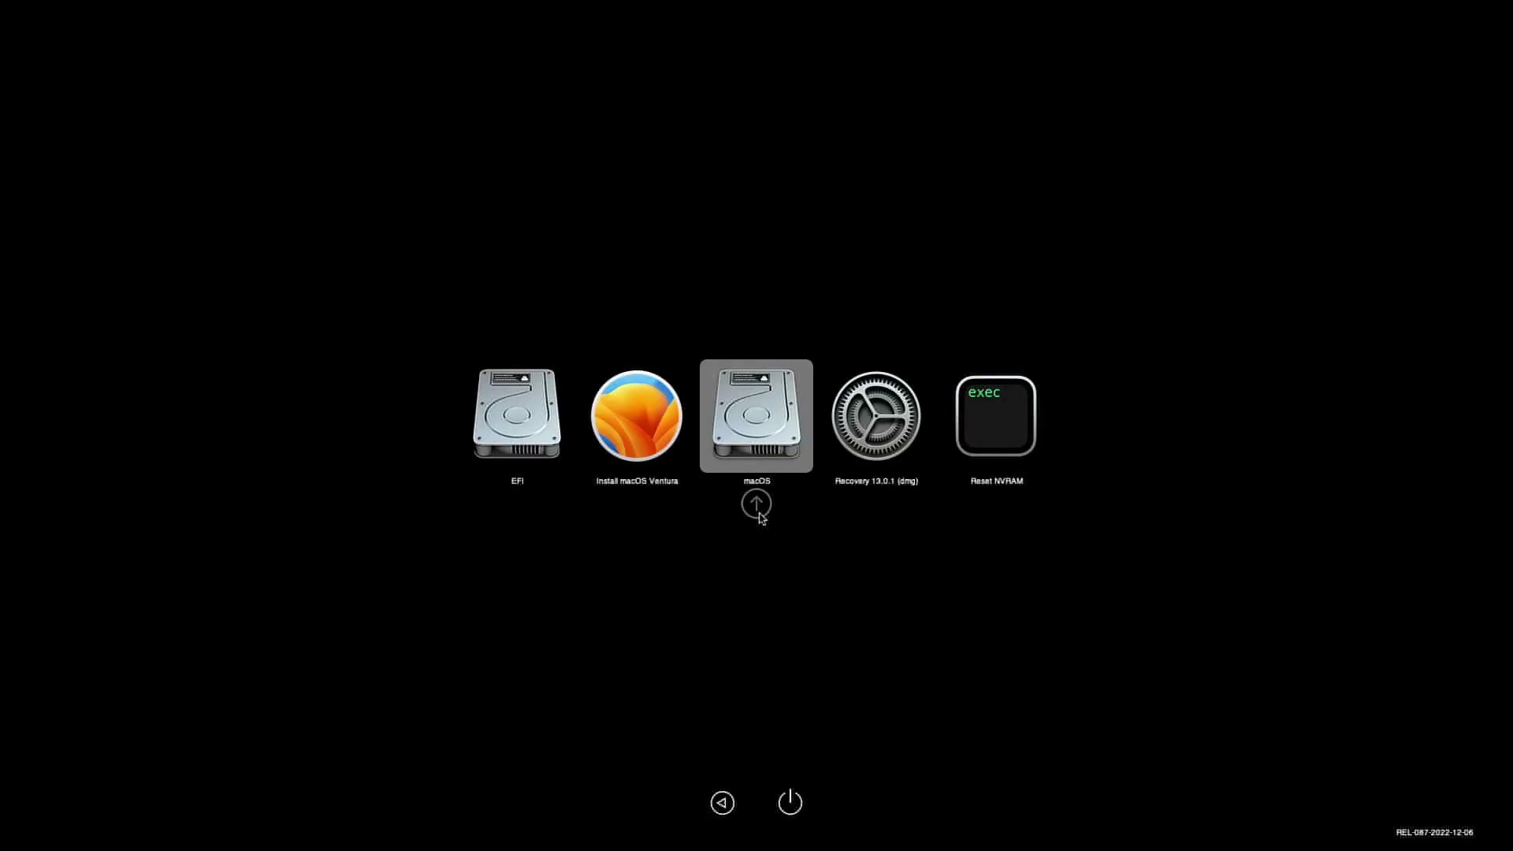
Step: Boot the Install macOS Ventura entry from the OpenCore picker
key("Left")
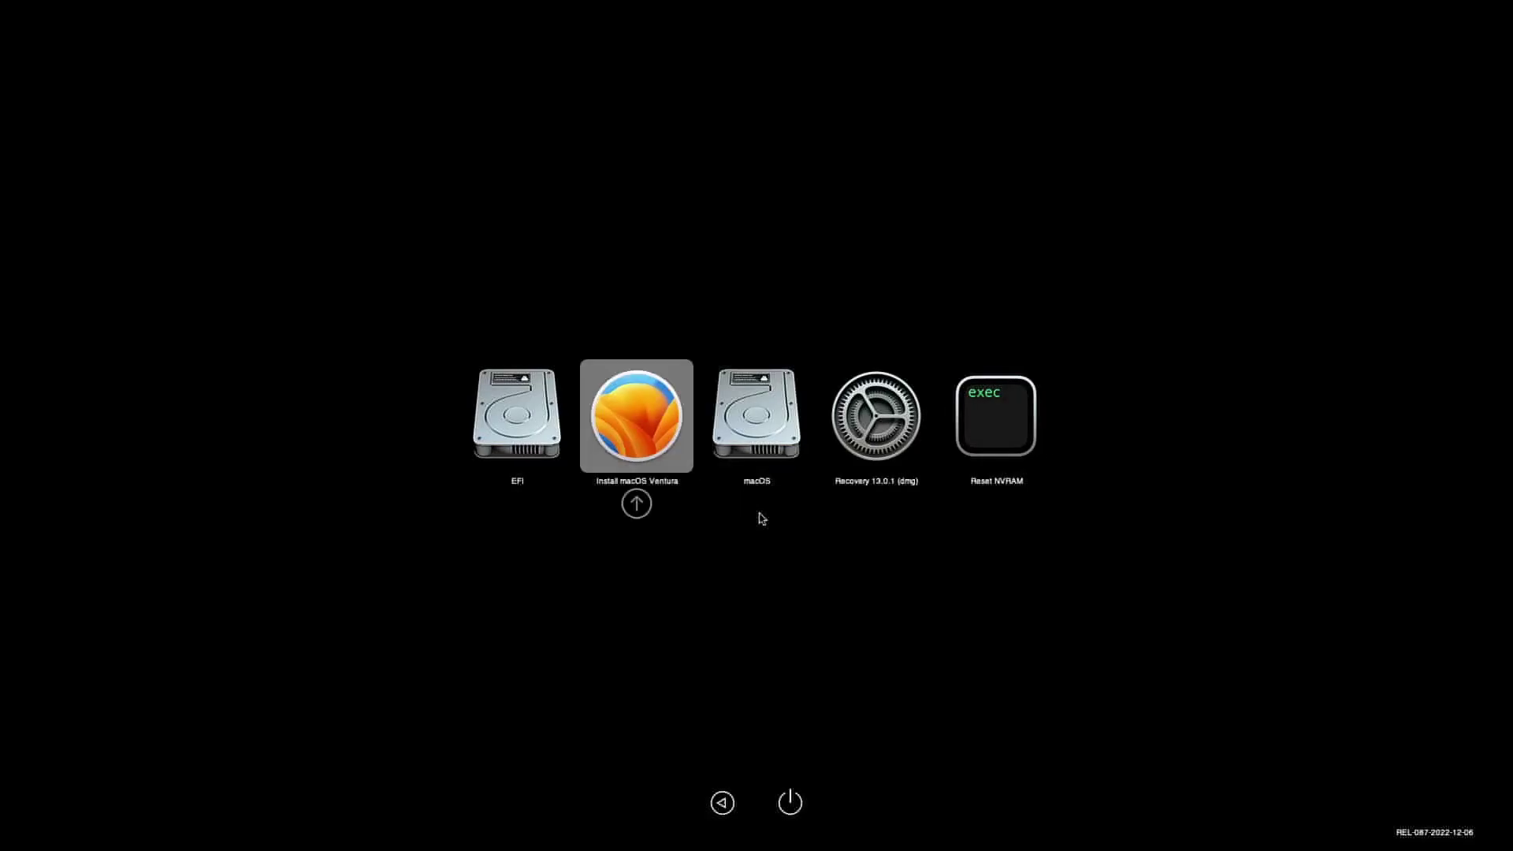
key("Return")
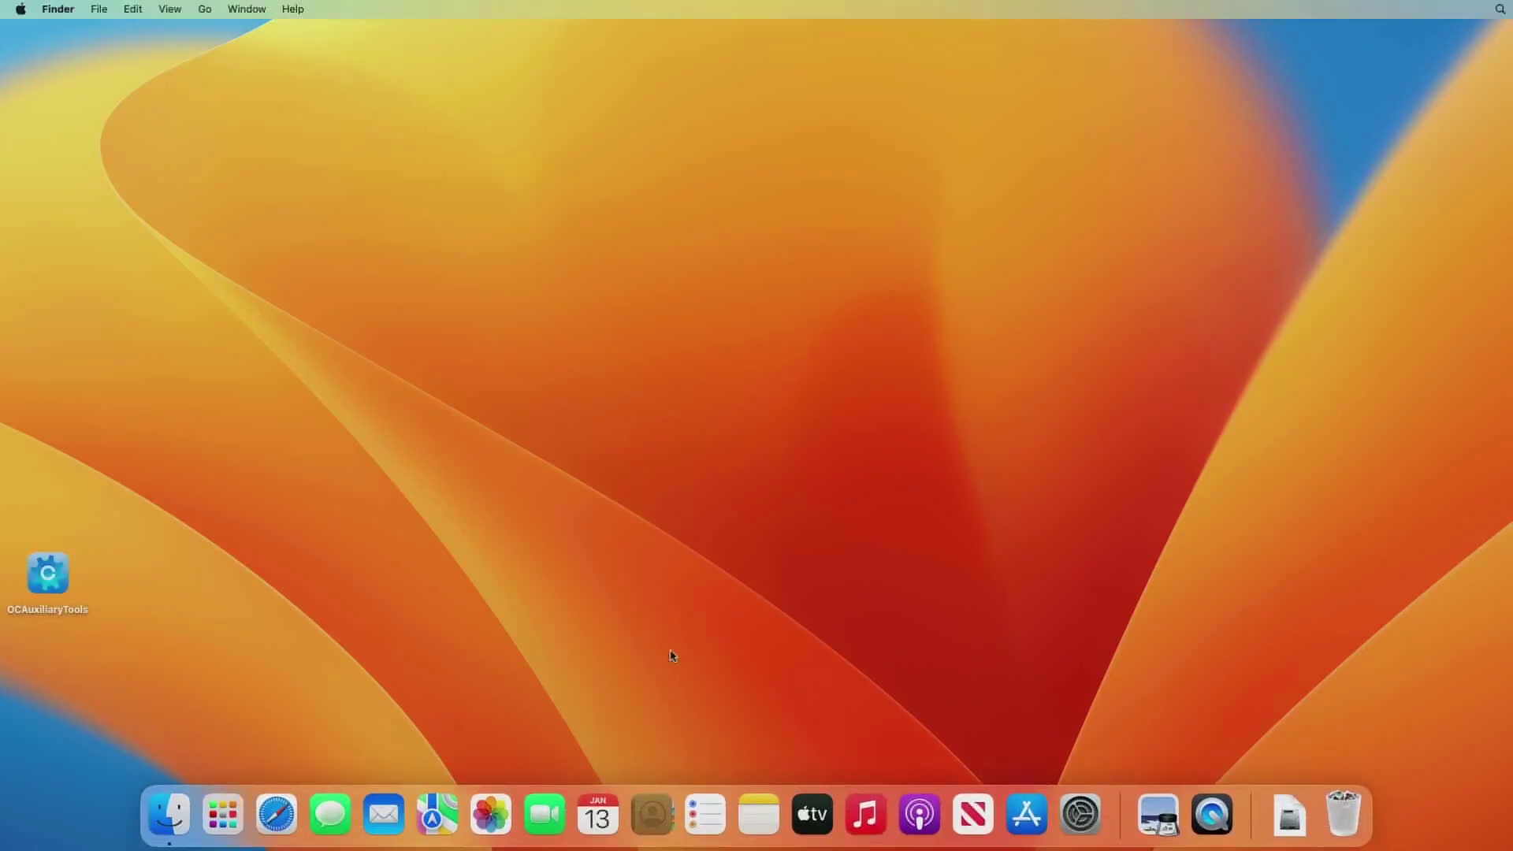
Step: Launch Safari from the Dock and load technolli.com
left_click(276, 814)
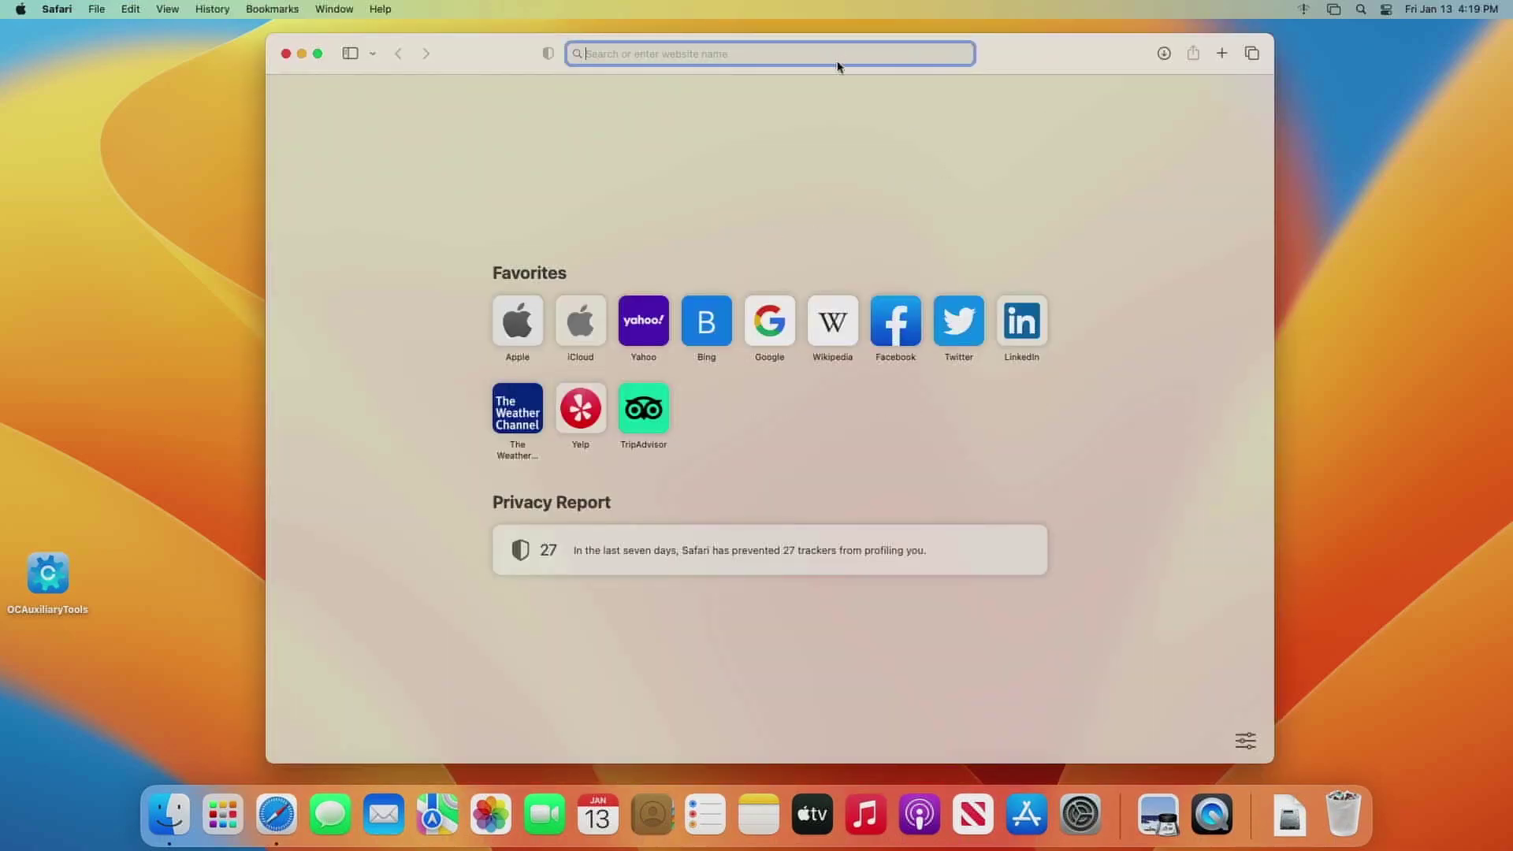
type("technolli.com/")
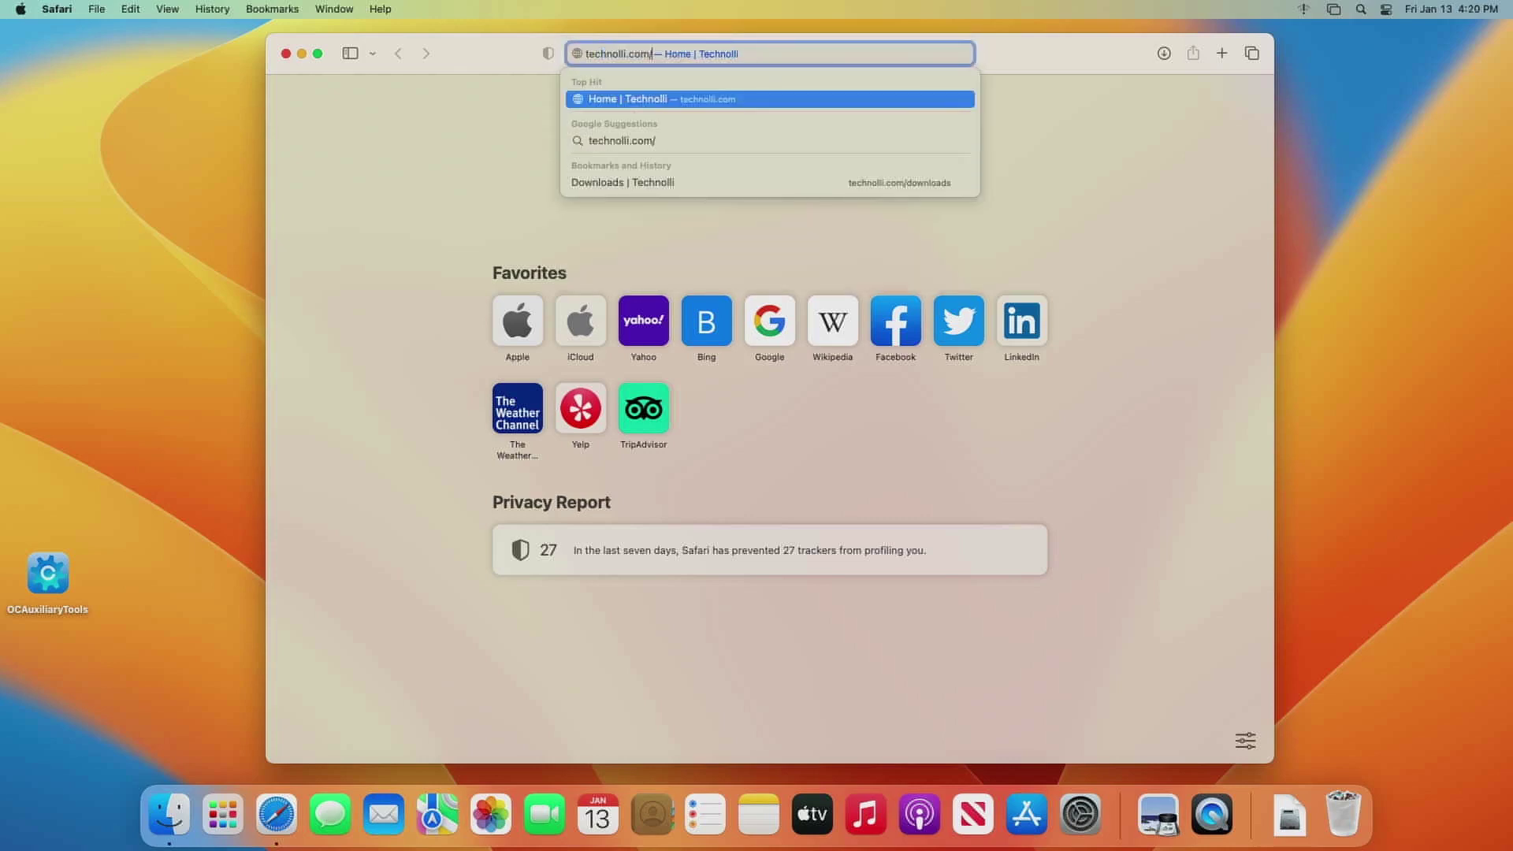
key("Return")
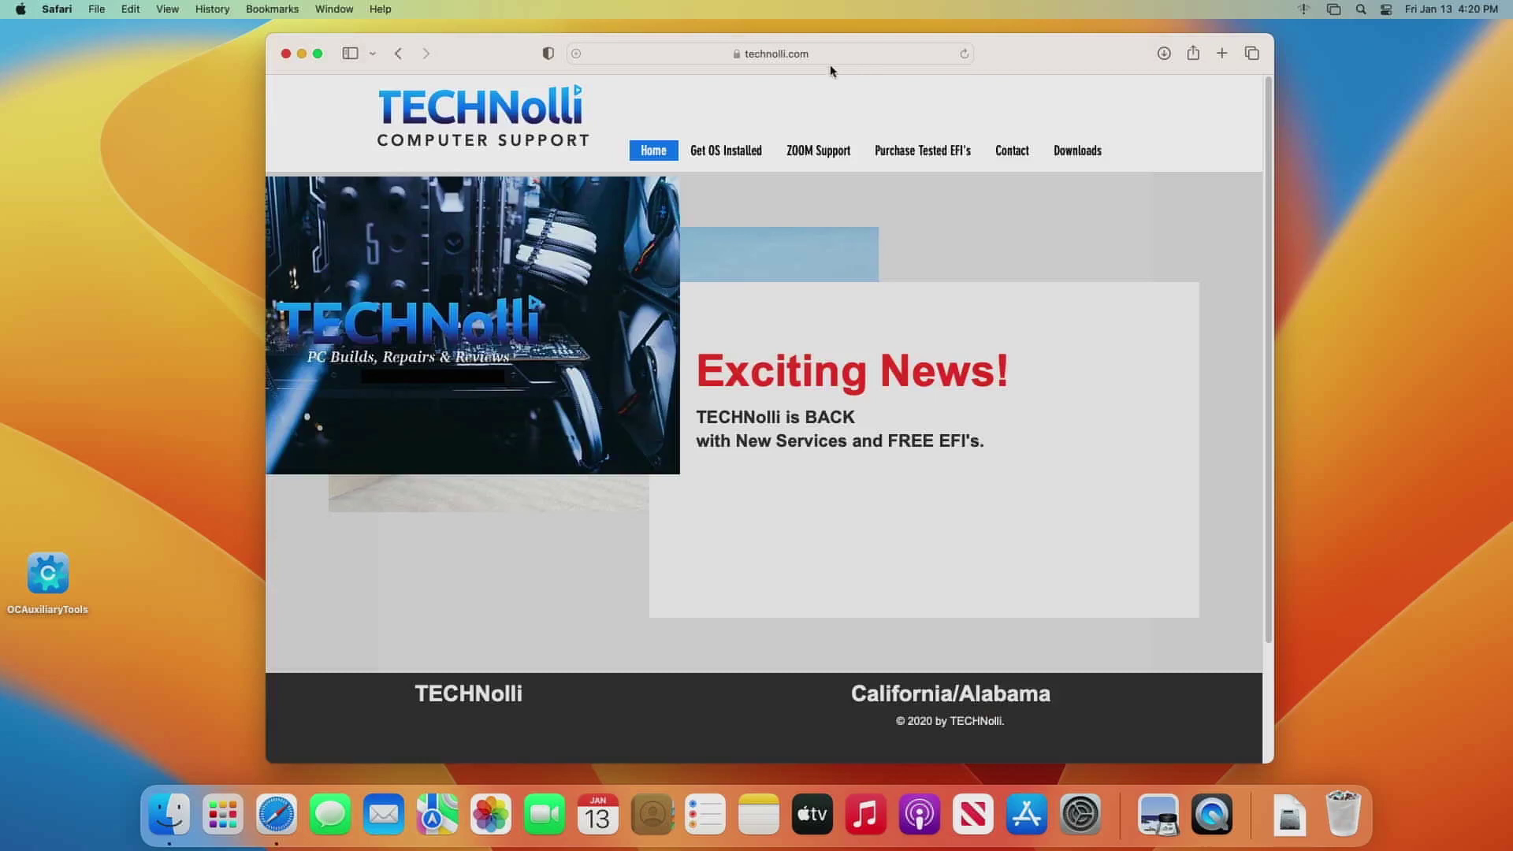
Step: Browse the Purchase Tested EFI's page, then go to the Download Links page
left_click(968, 148)
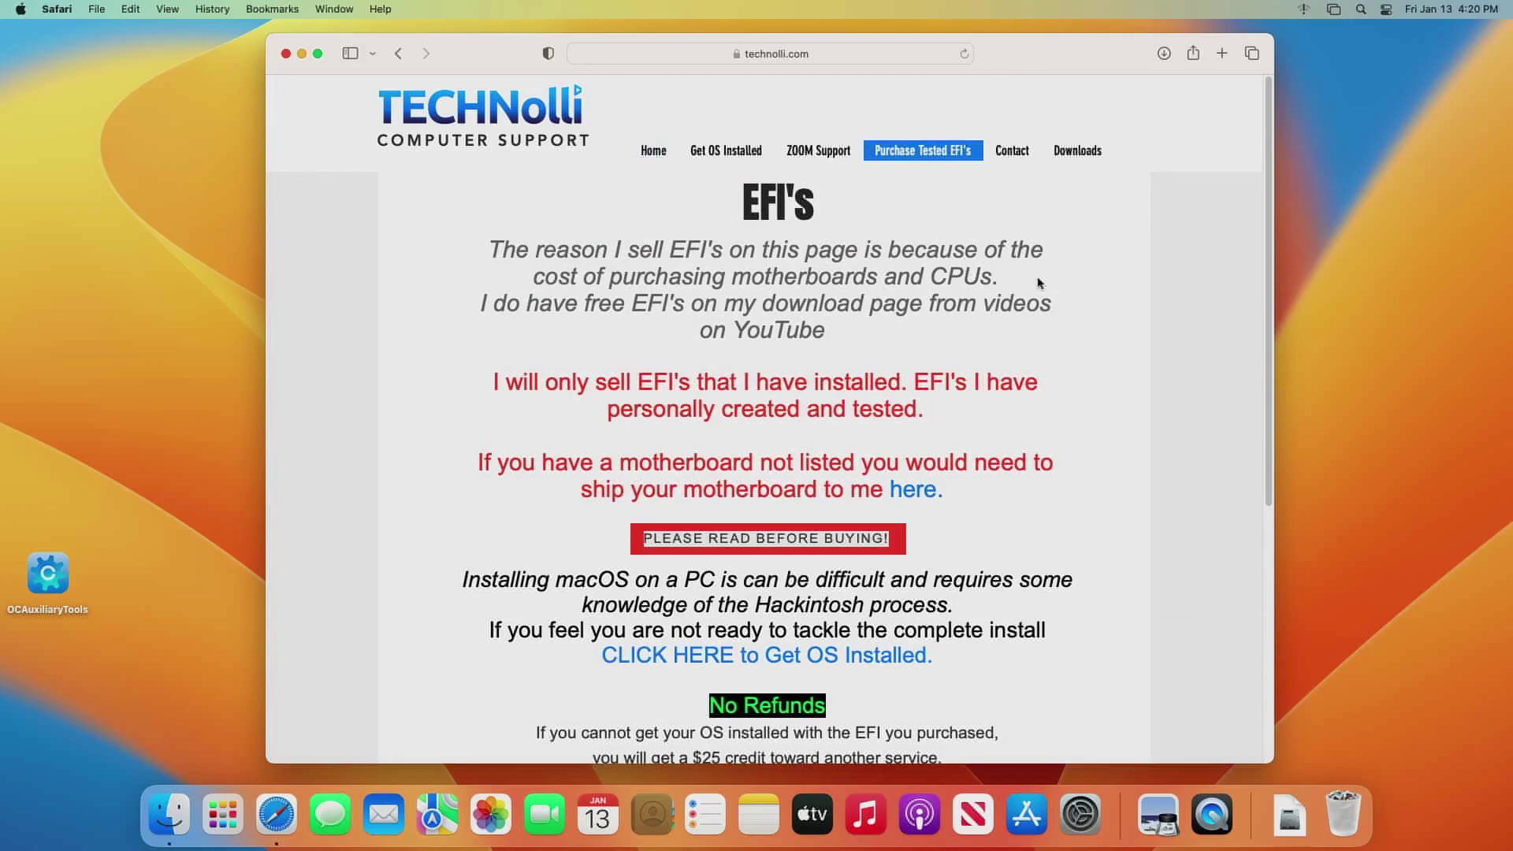
scroll(1049, 278, "down", 1)
scroll(1049, 279, "down", 5)
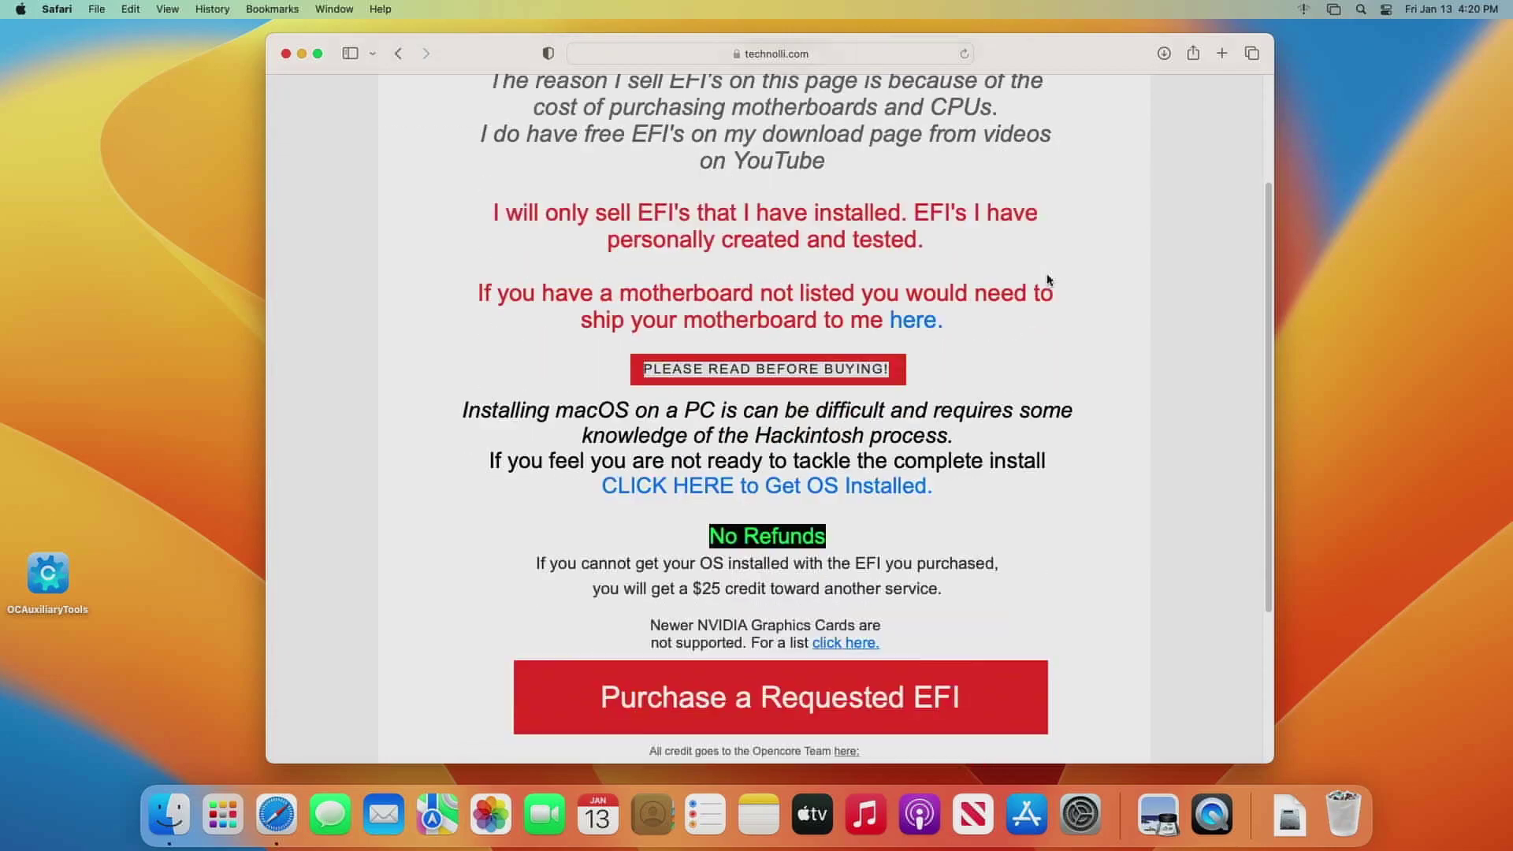
scroll(1049, 279, "up", 5)
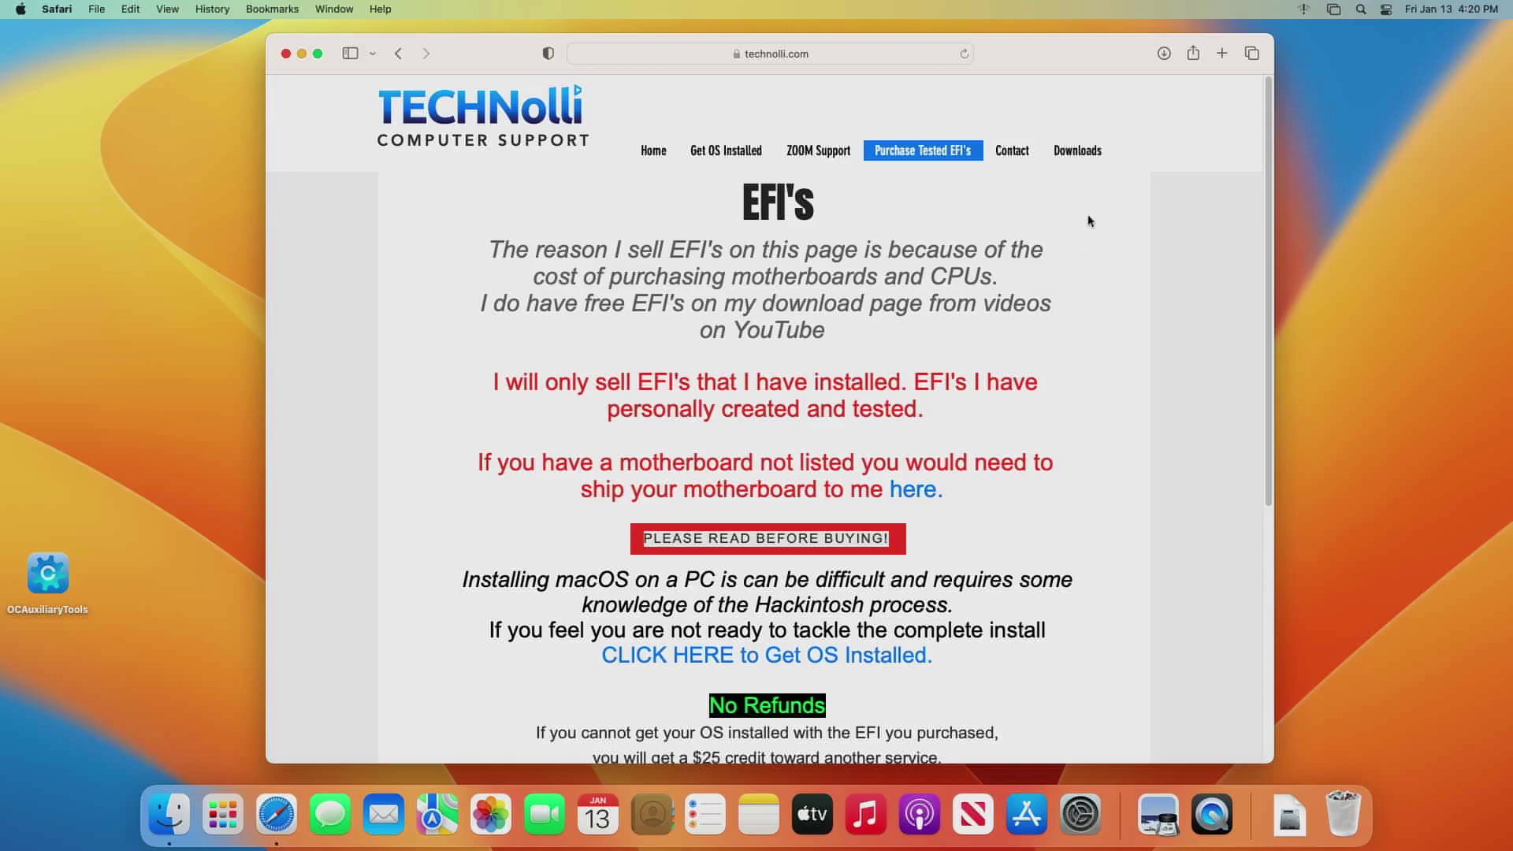
left_click(1076, 153)
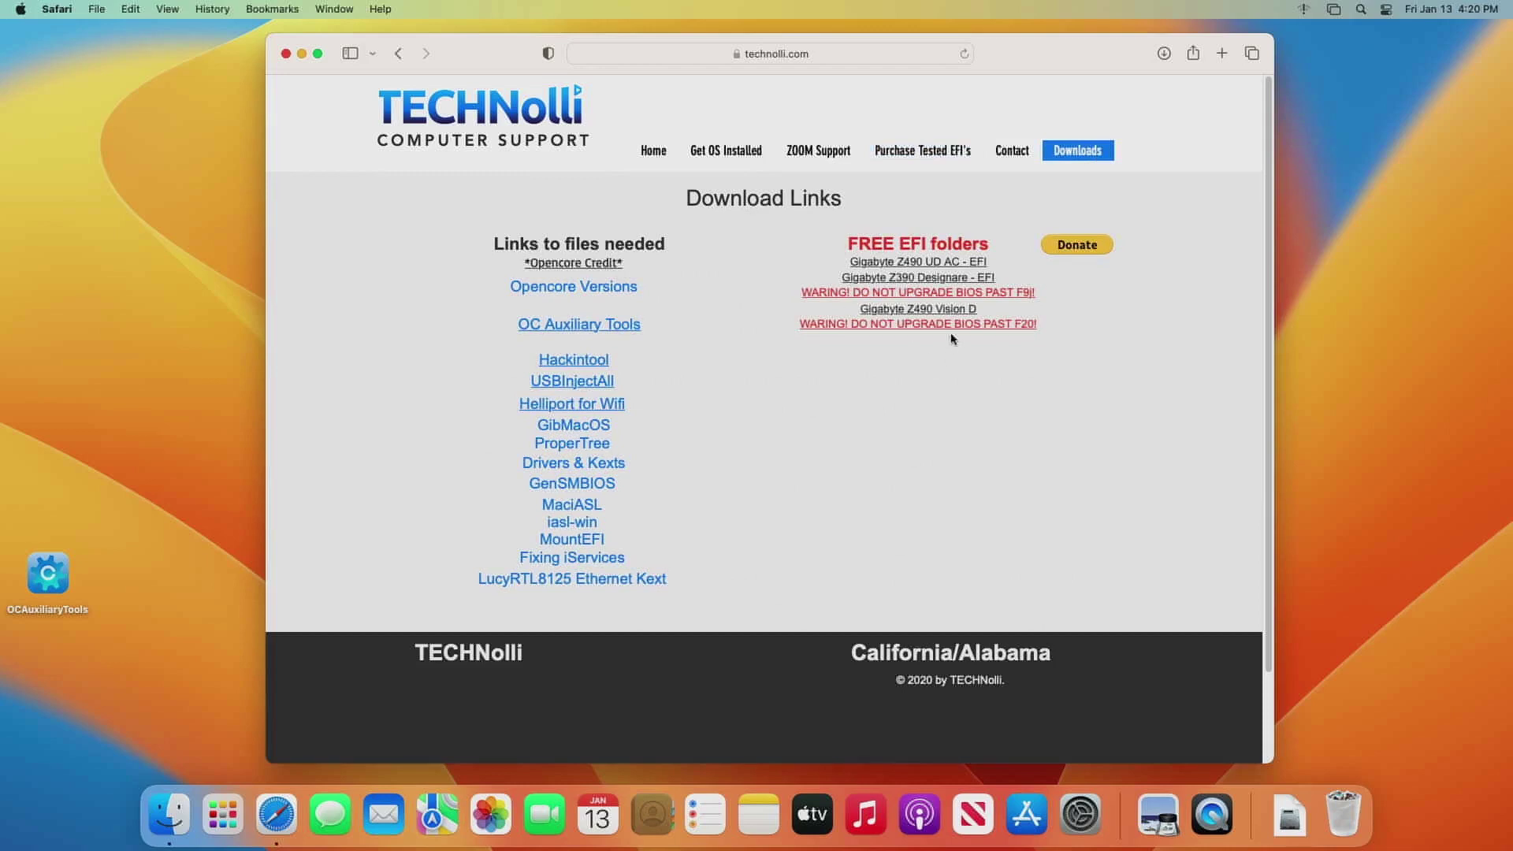
Step: From Purchase Tested EFI's, open the EFI Folders store (Asus Z490-P Prime at $25.00) in a new tab
left_click(923, 157)
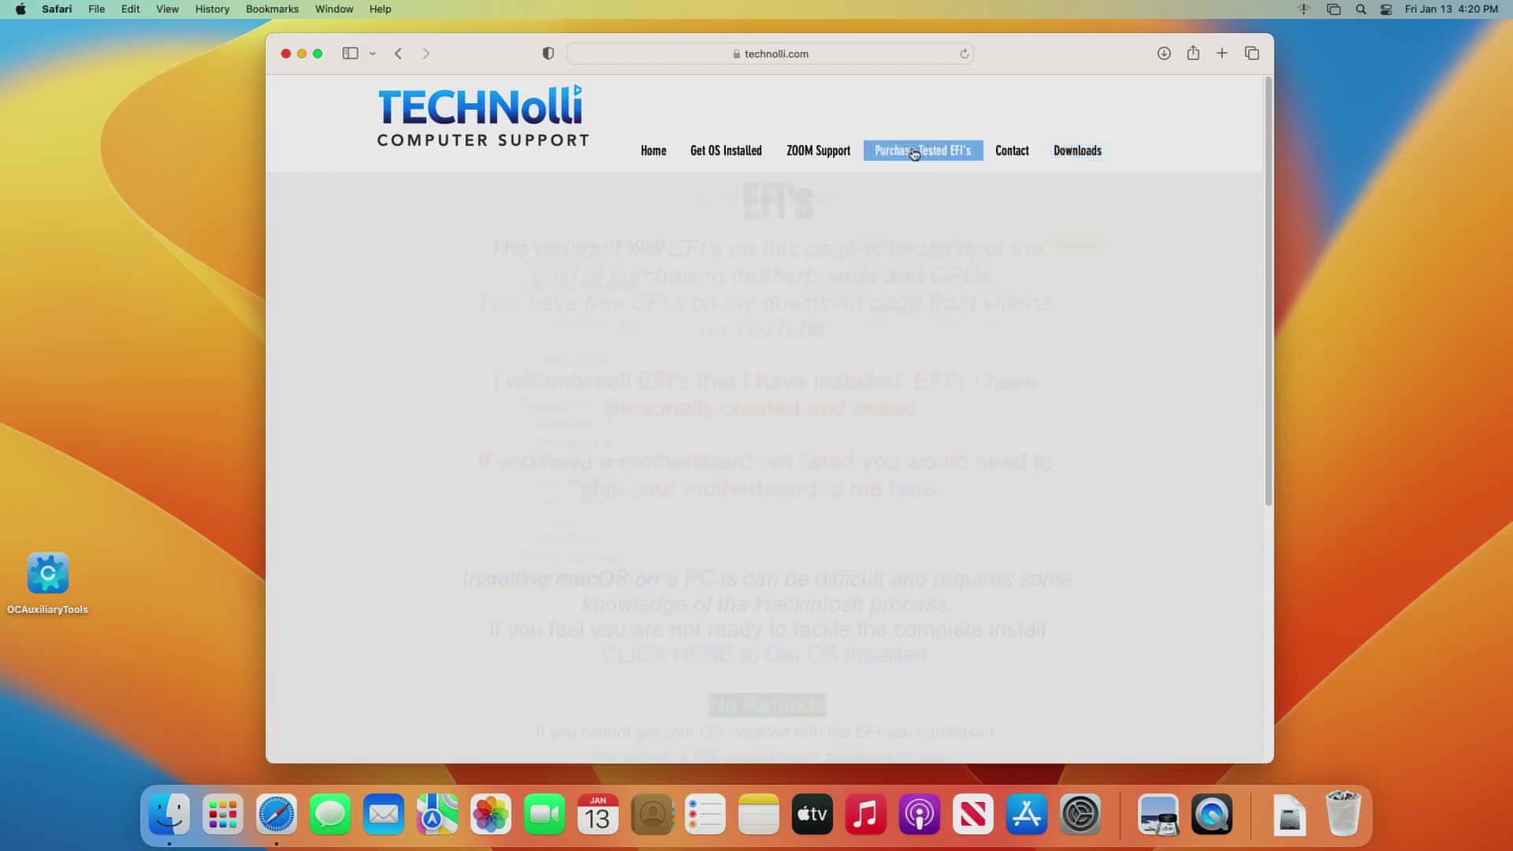
scroll(761, 473, "down", 10)
left_click(762, 473)
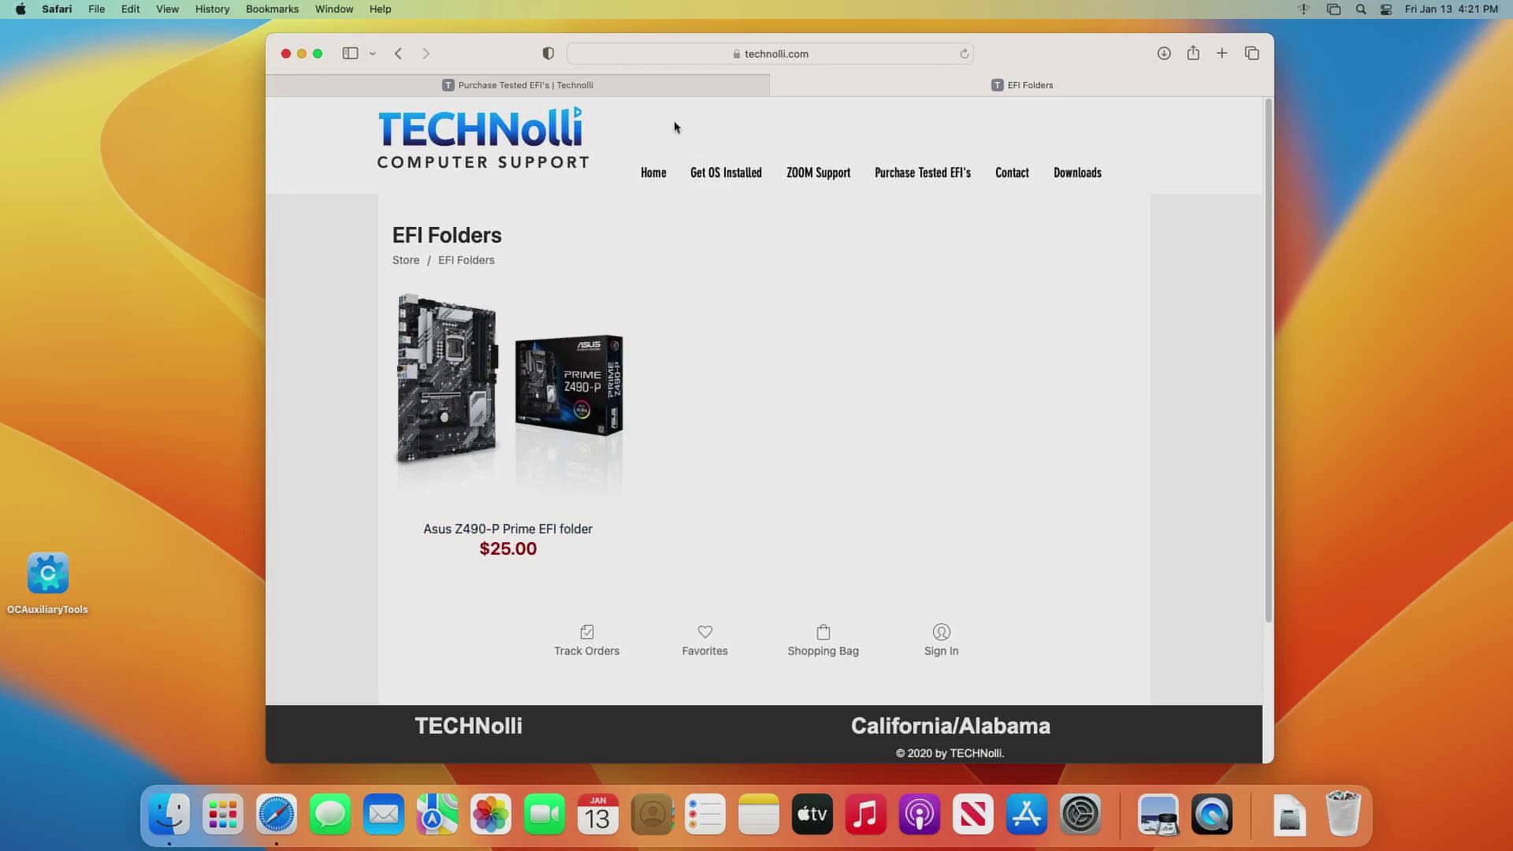
Step: Return to the Purchase Tested EFI's tab and read its no-refund, $25 credit policy
left_click(654, 91)
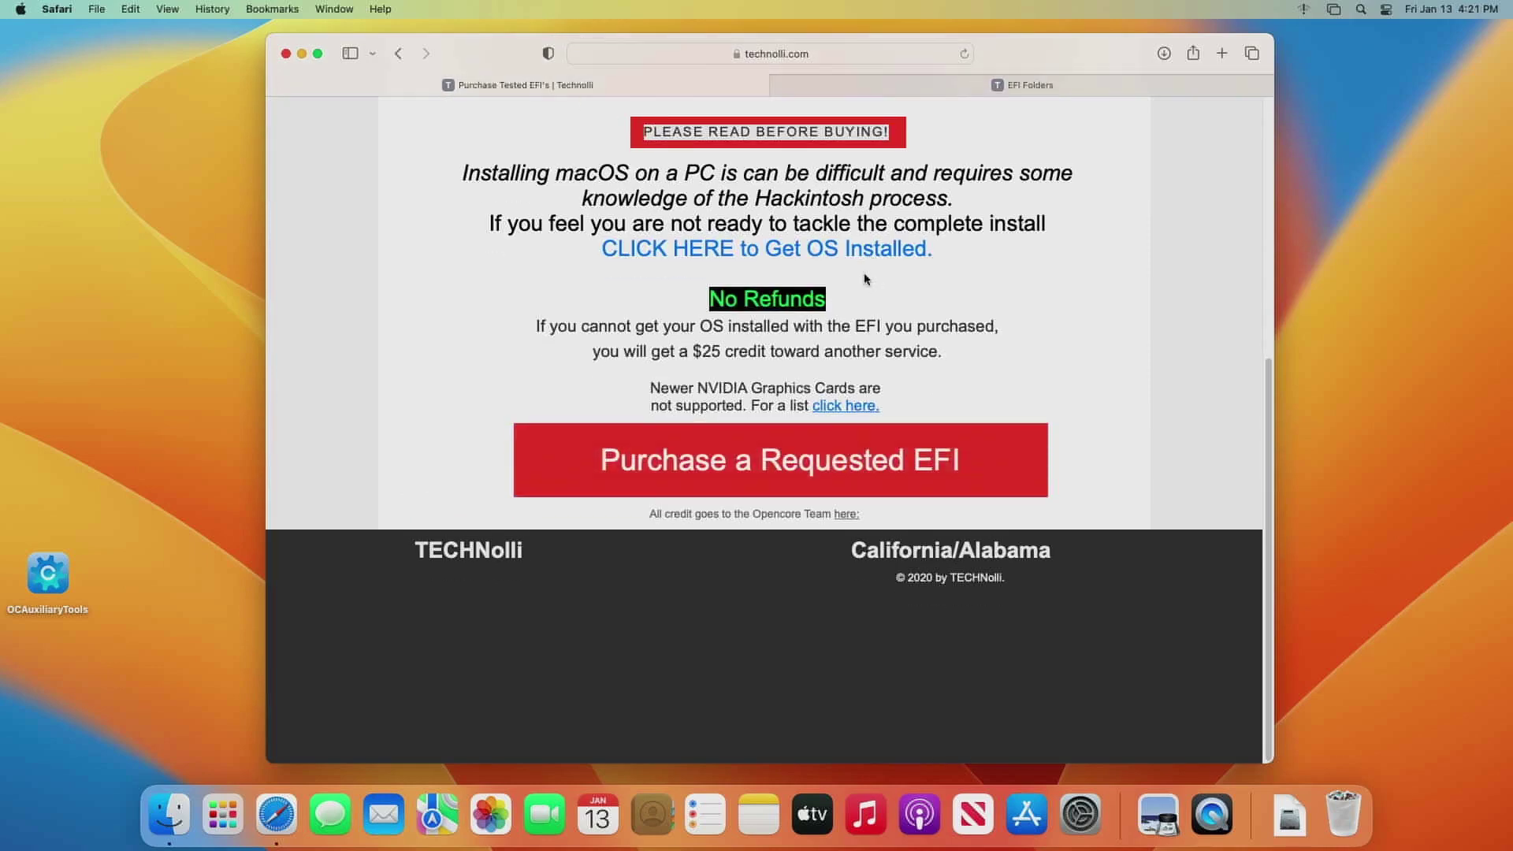
scroll(875, 287, "up", 10)
scroll(946, 303, "down", 1)
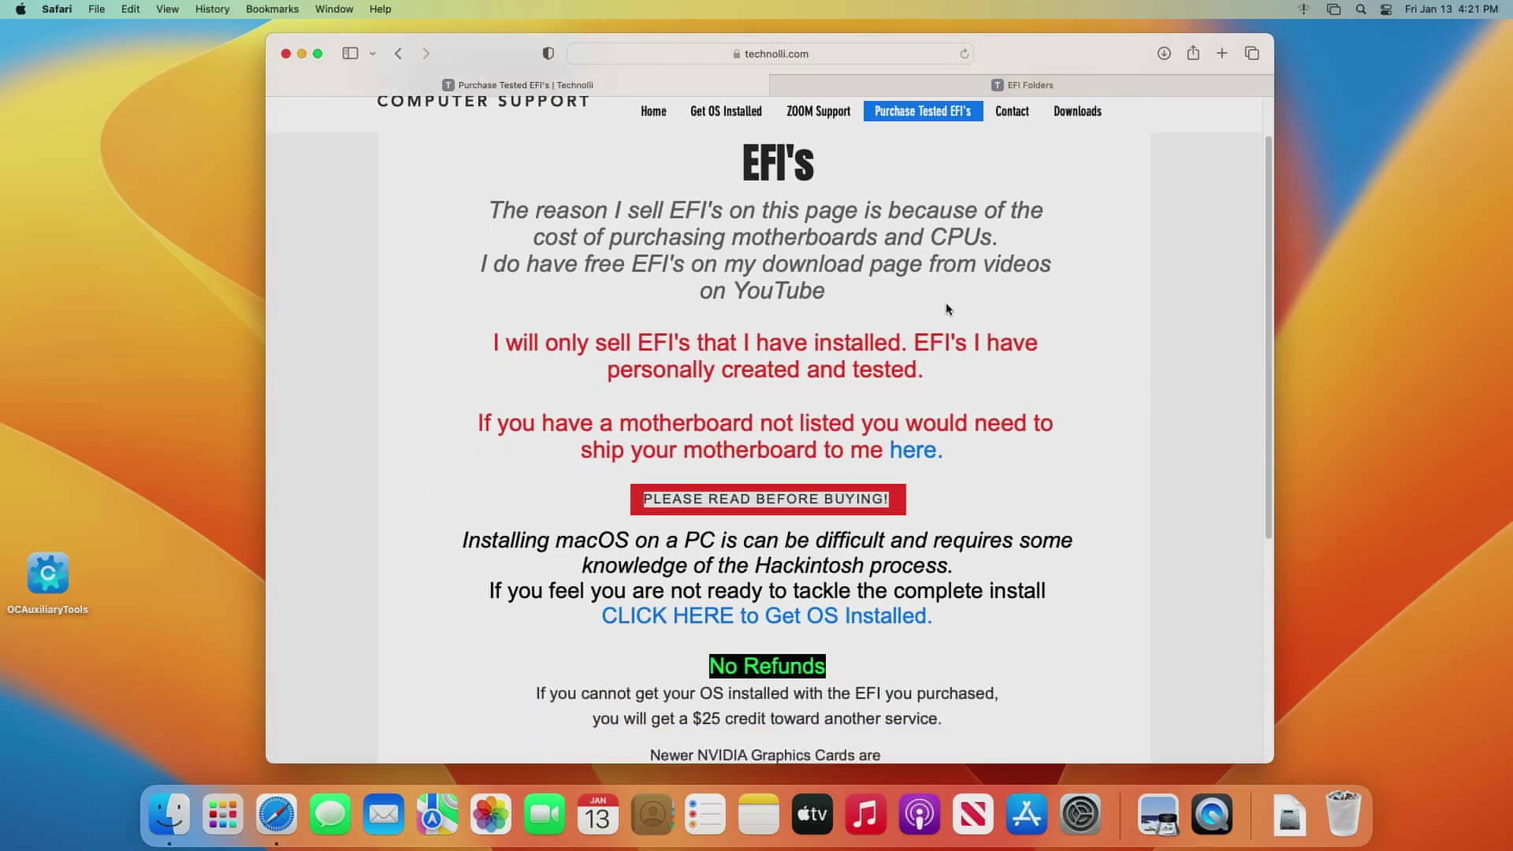
scroll(1052, 322, "down", 1)
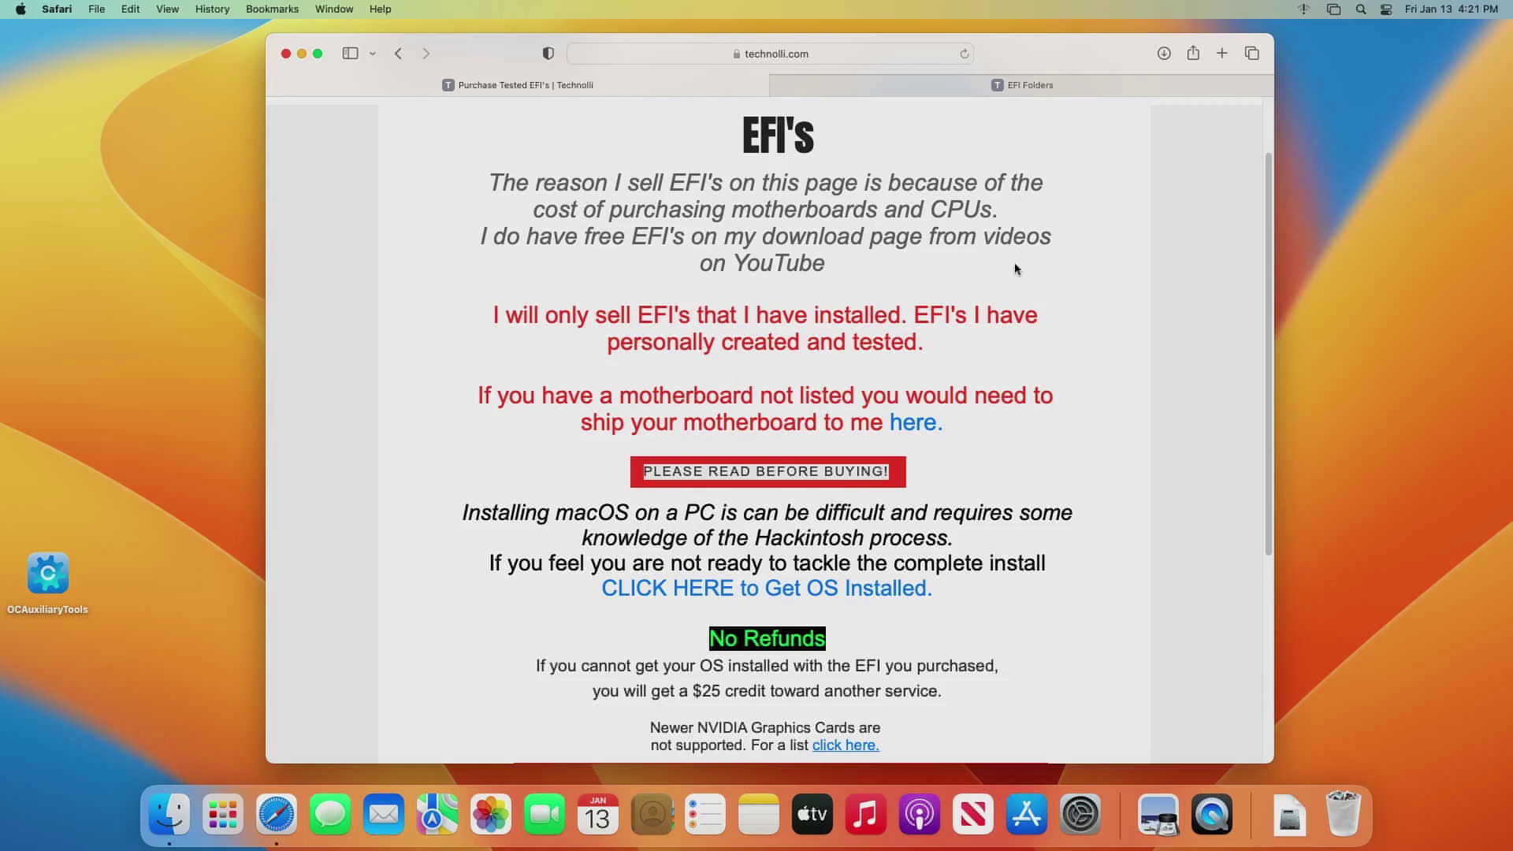
scroll(1035, 280, "down", 1)
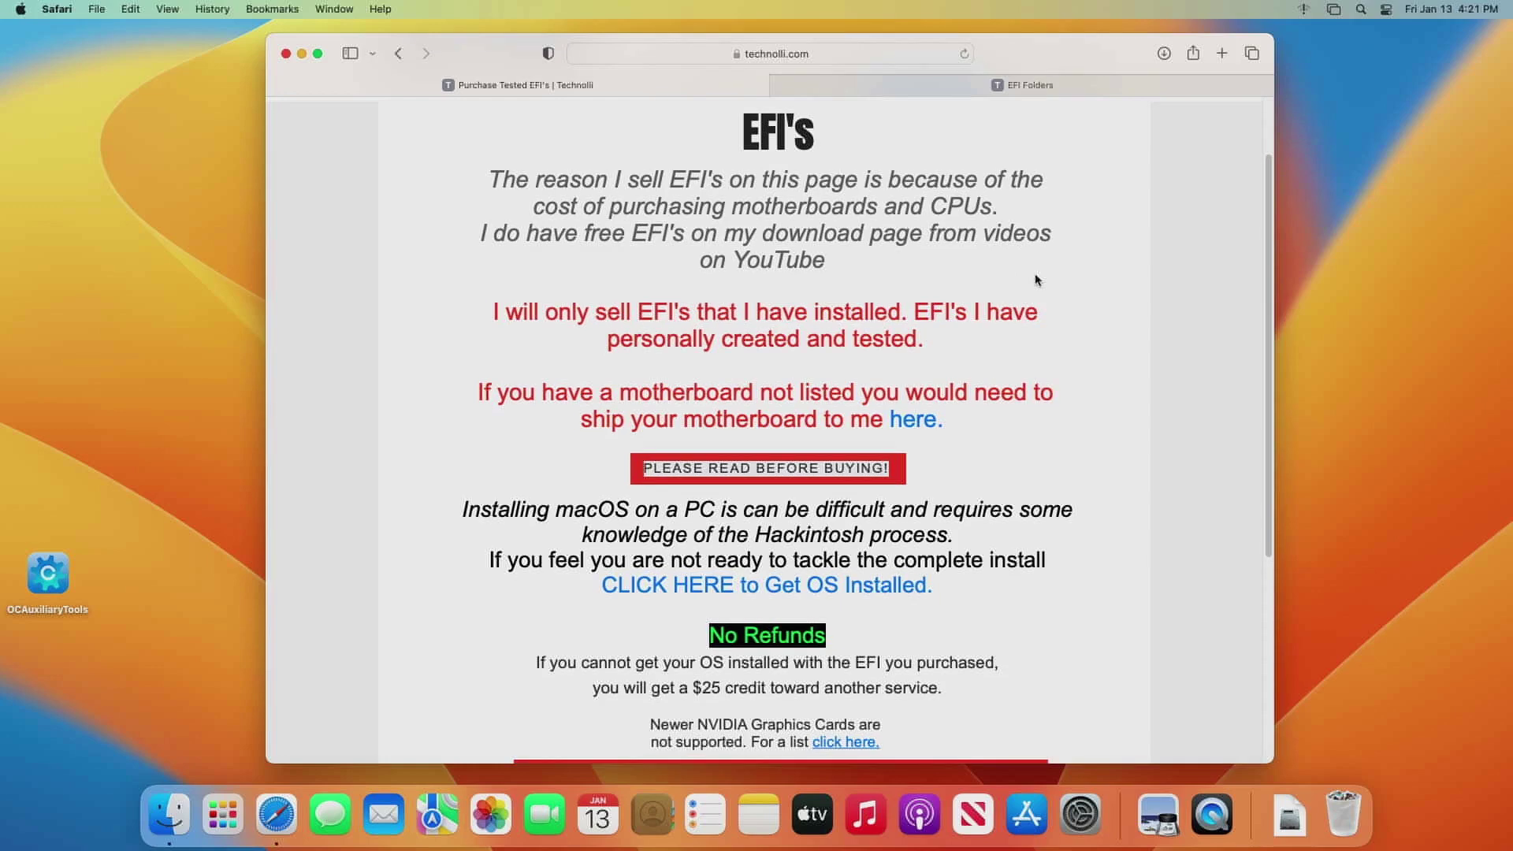
scroll(1035, 280, "down", 5)
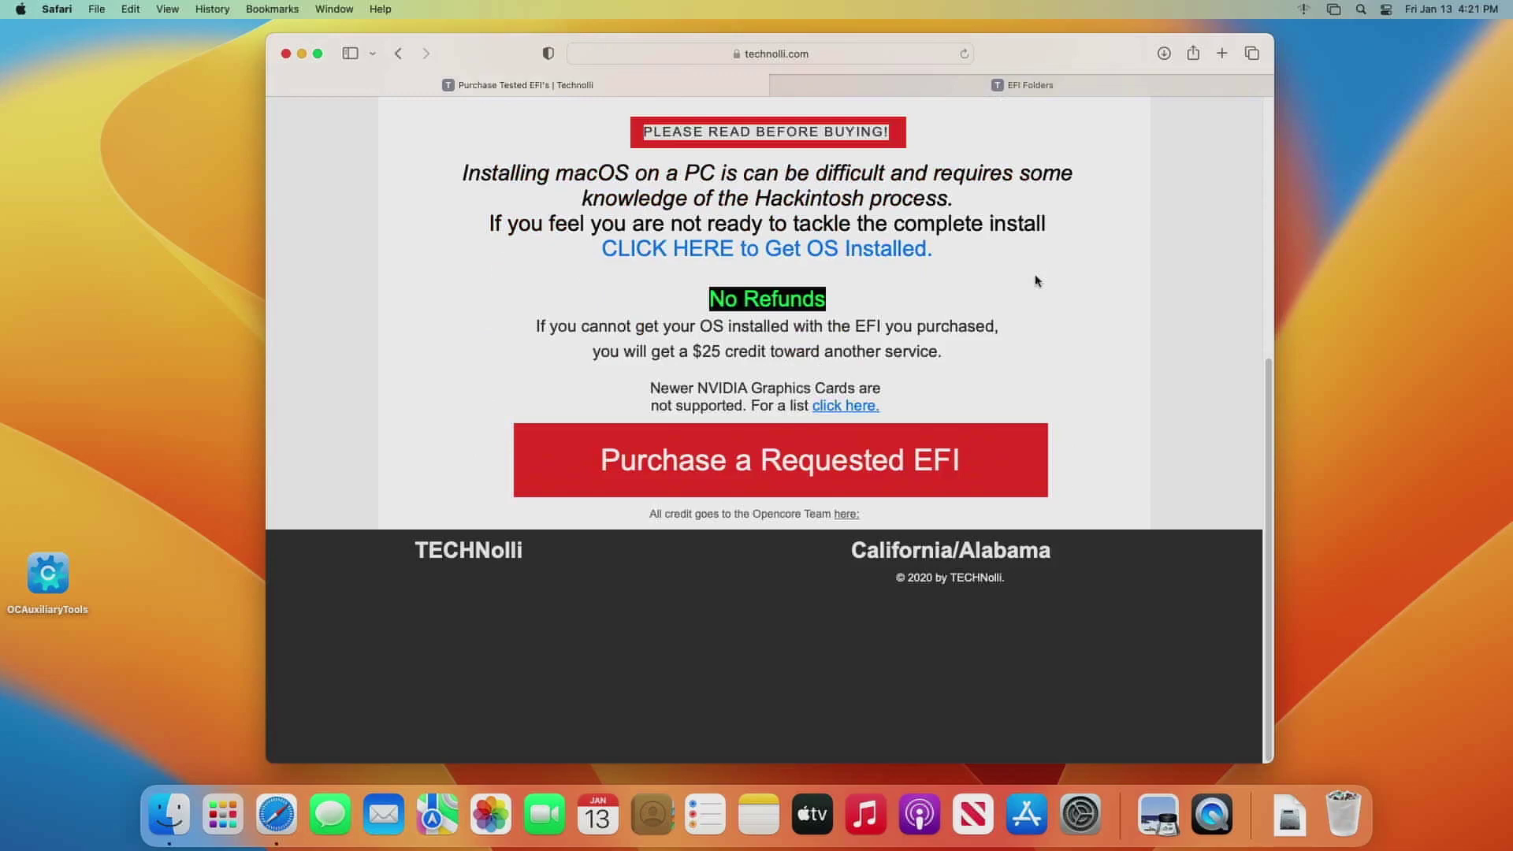
scroll(1035, 280, "up", 6)
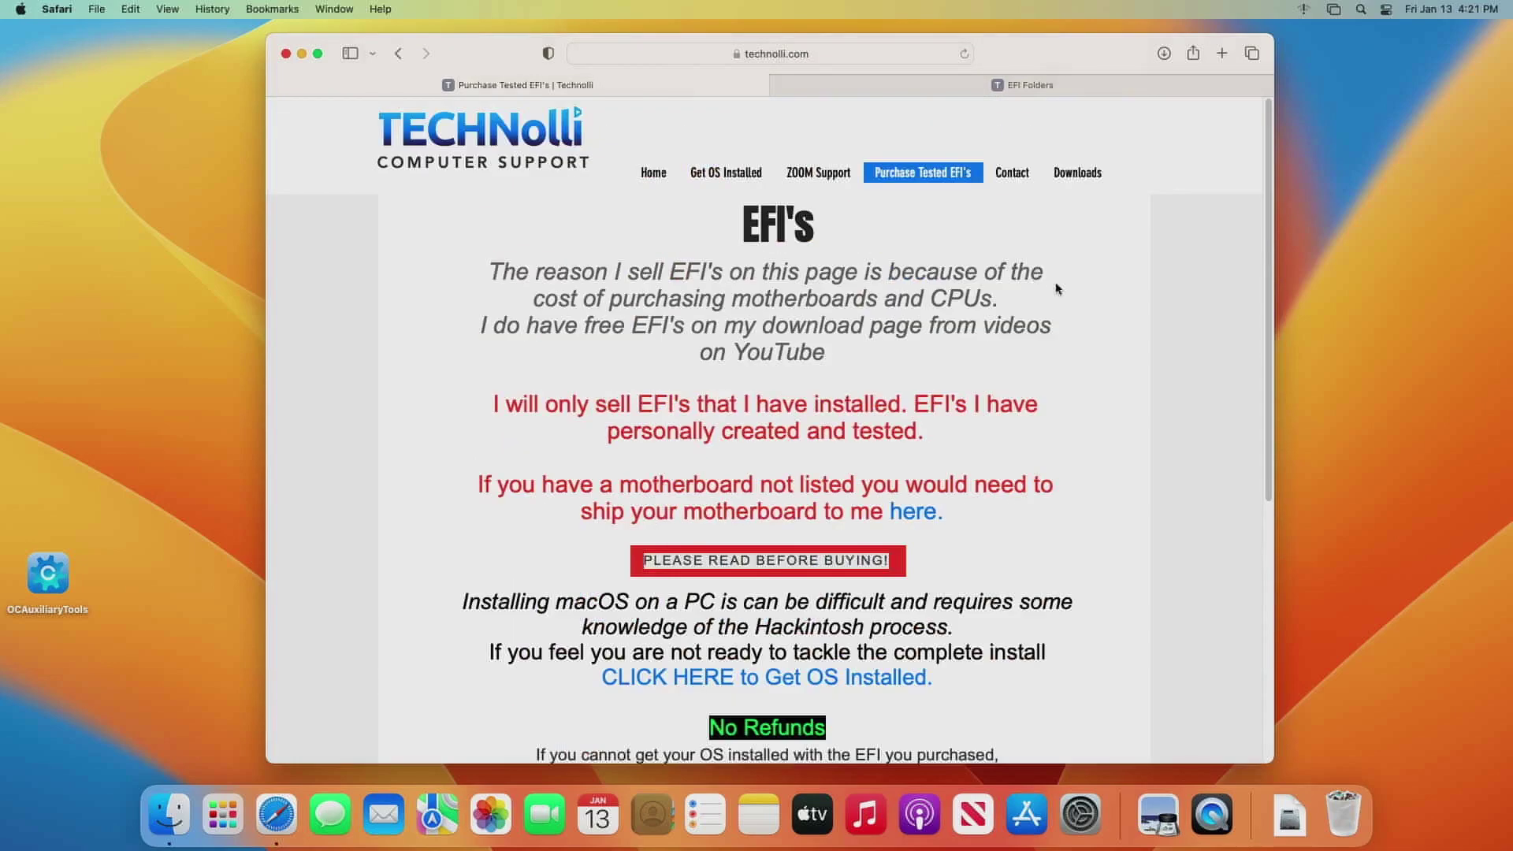
scroll(1057, 288, "down", 3)
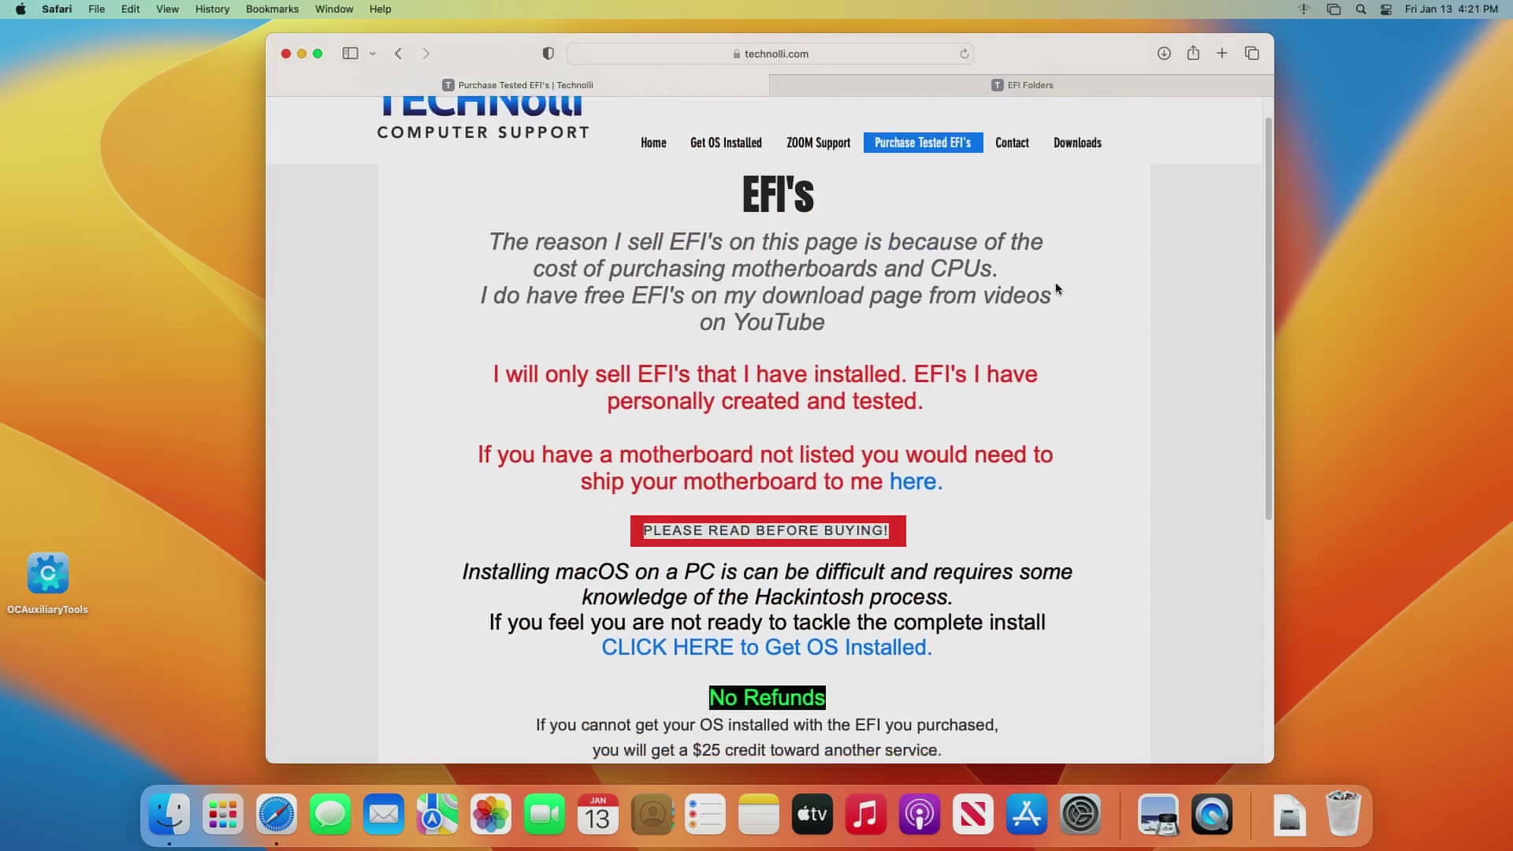
scroll(1057, 288, "down", 2)
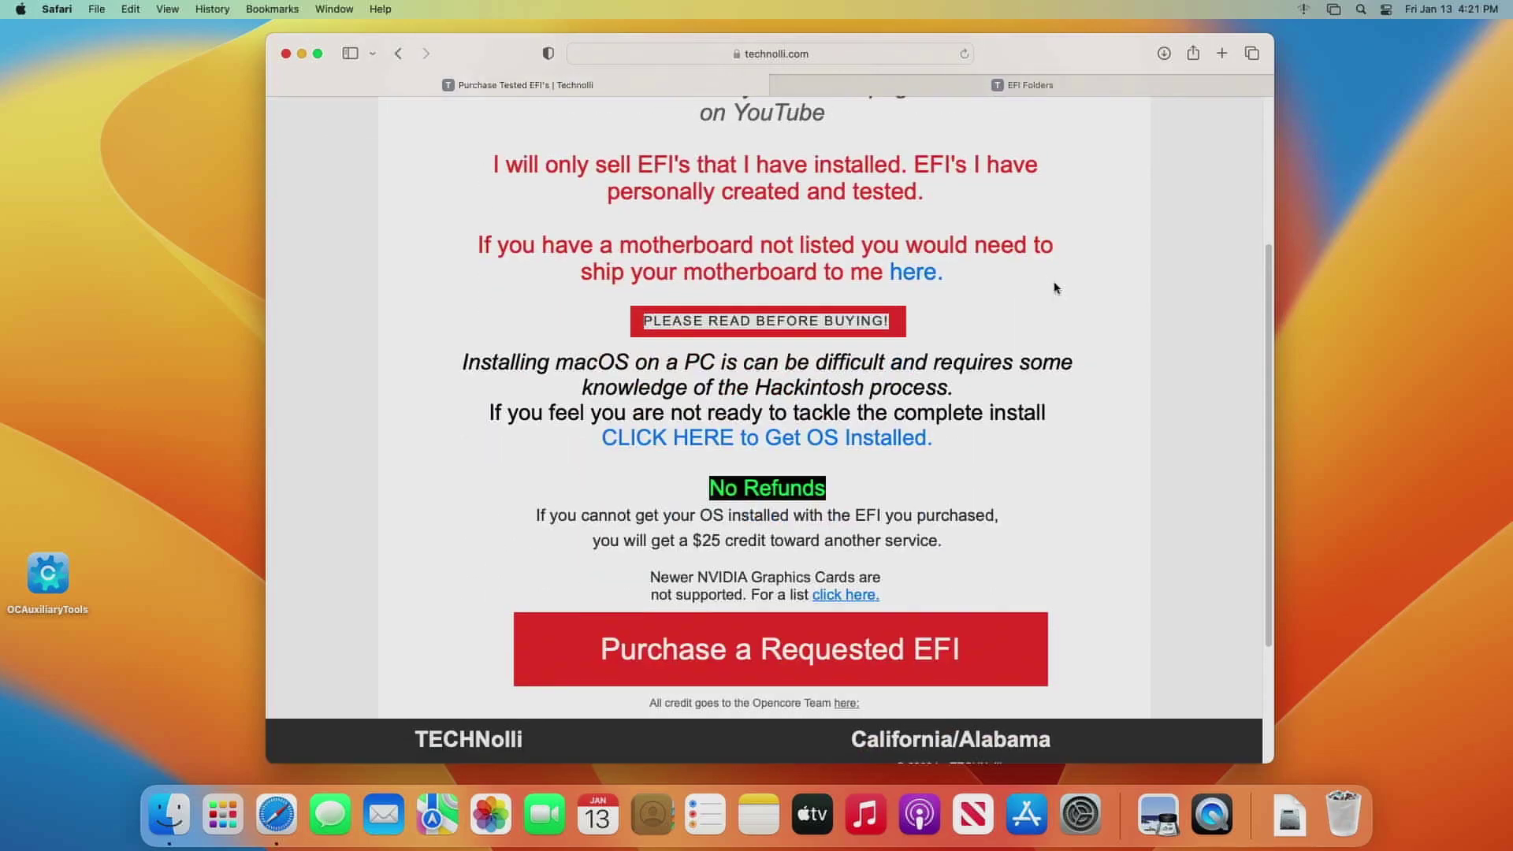
scroll(1057, 288, "up", 1)
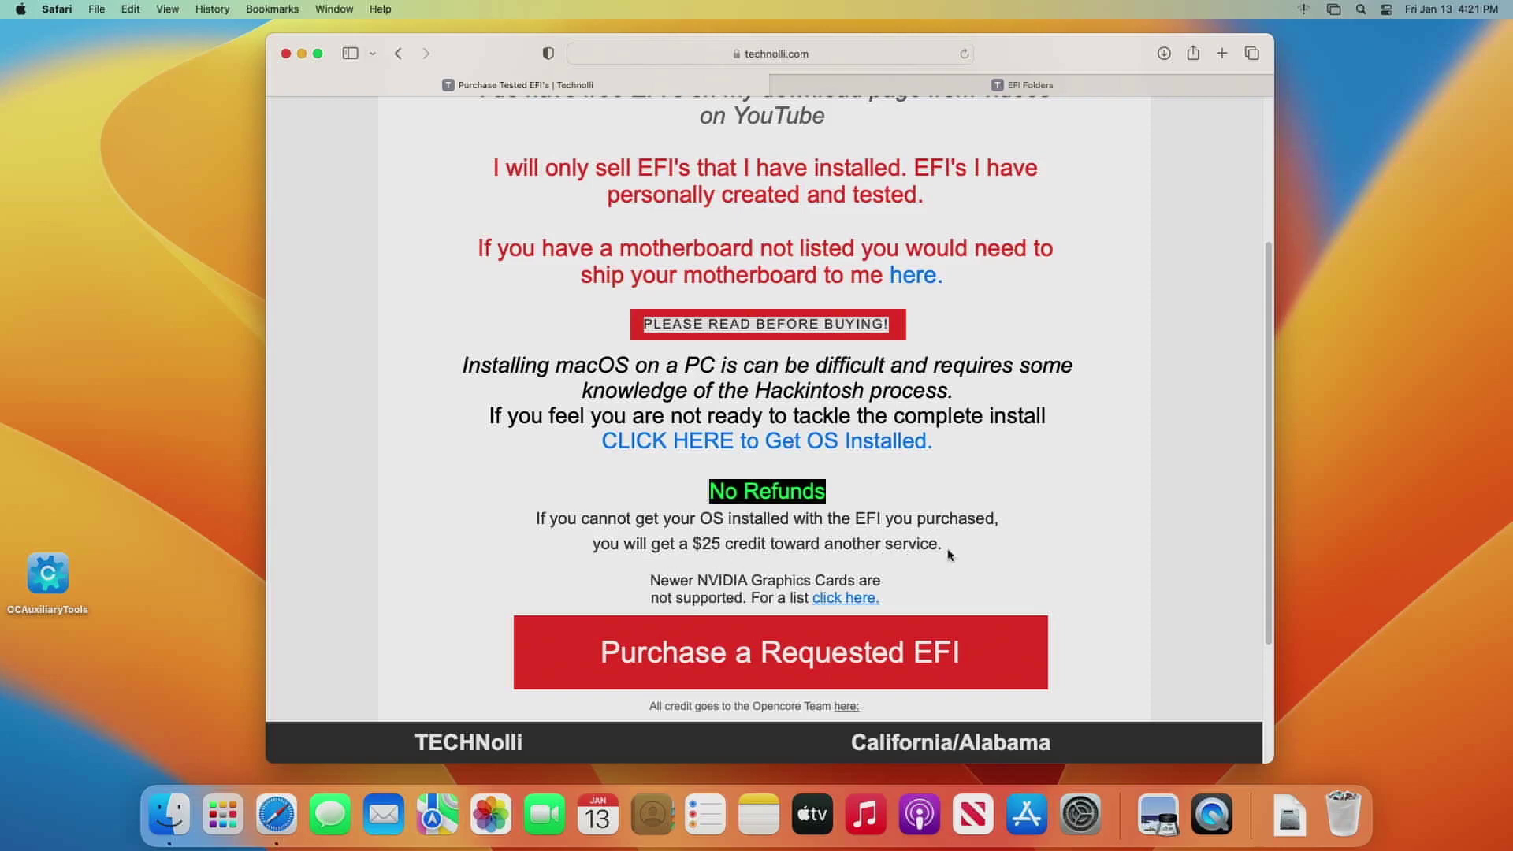
scroll(922, 532, "down", 2)
scroll(932, 483, "up", 5)
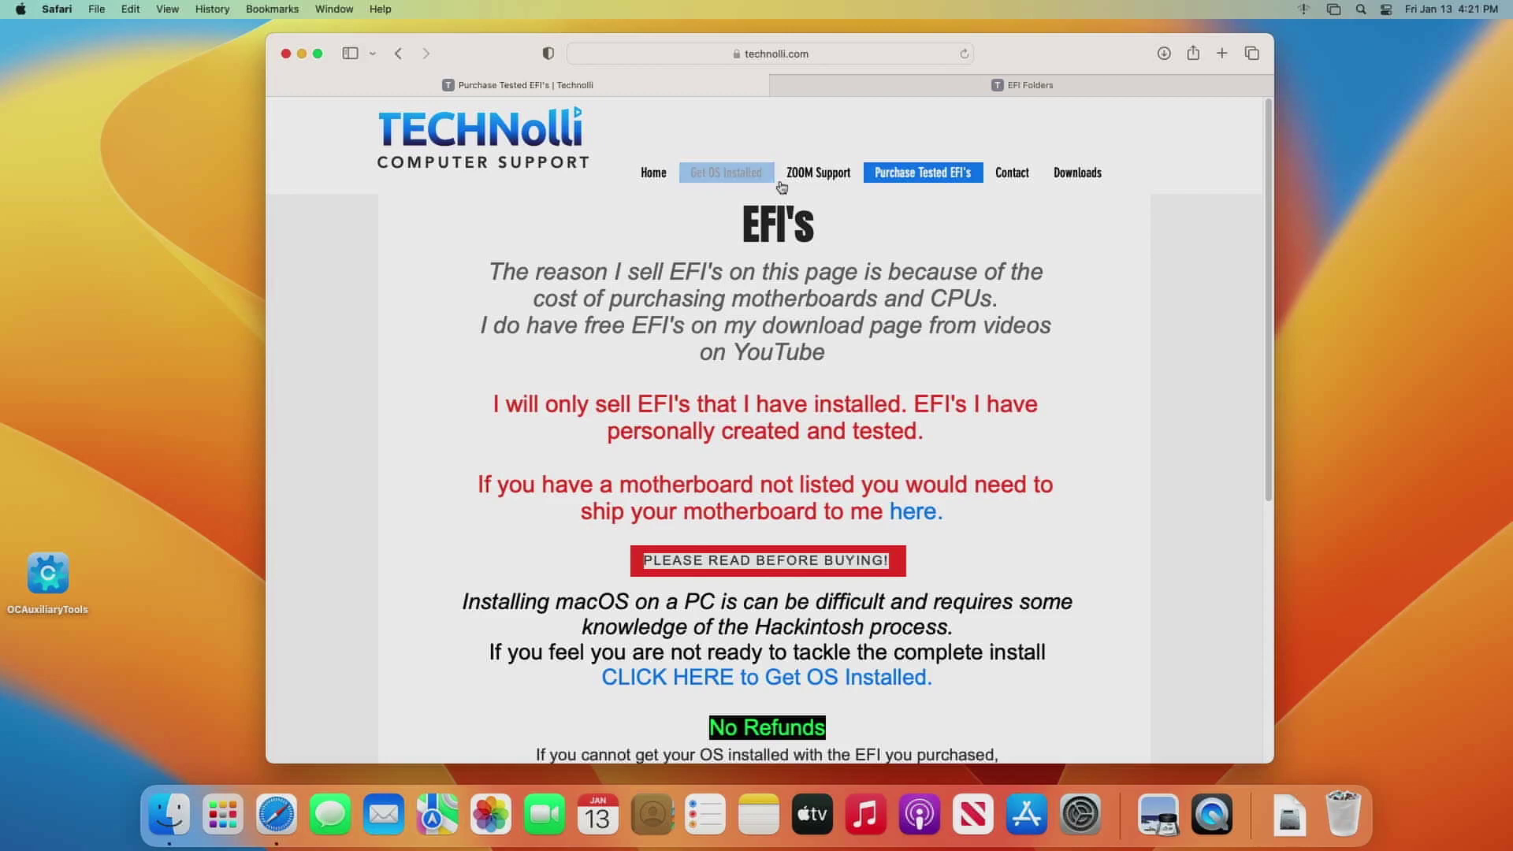
scroll(1001, 418, "down", 1)
scroll(1007, 425, "down", 2)
scroll(1012, 441, "up", 2)
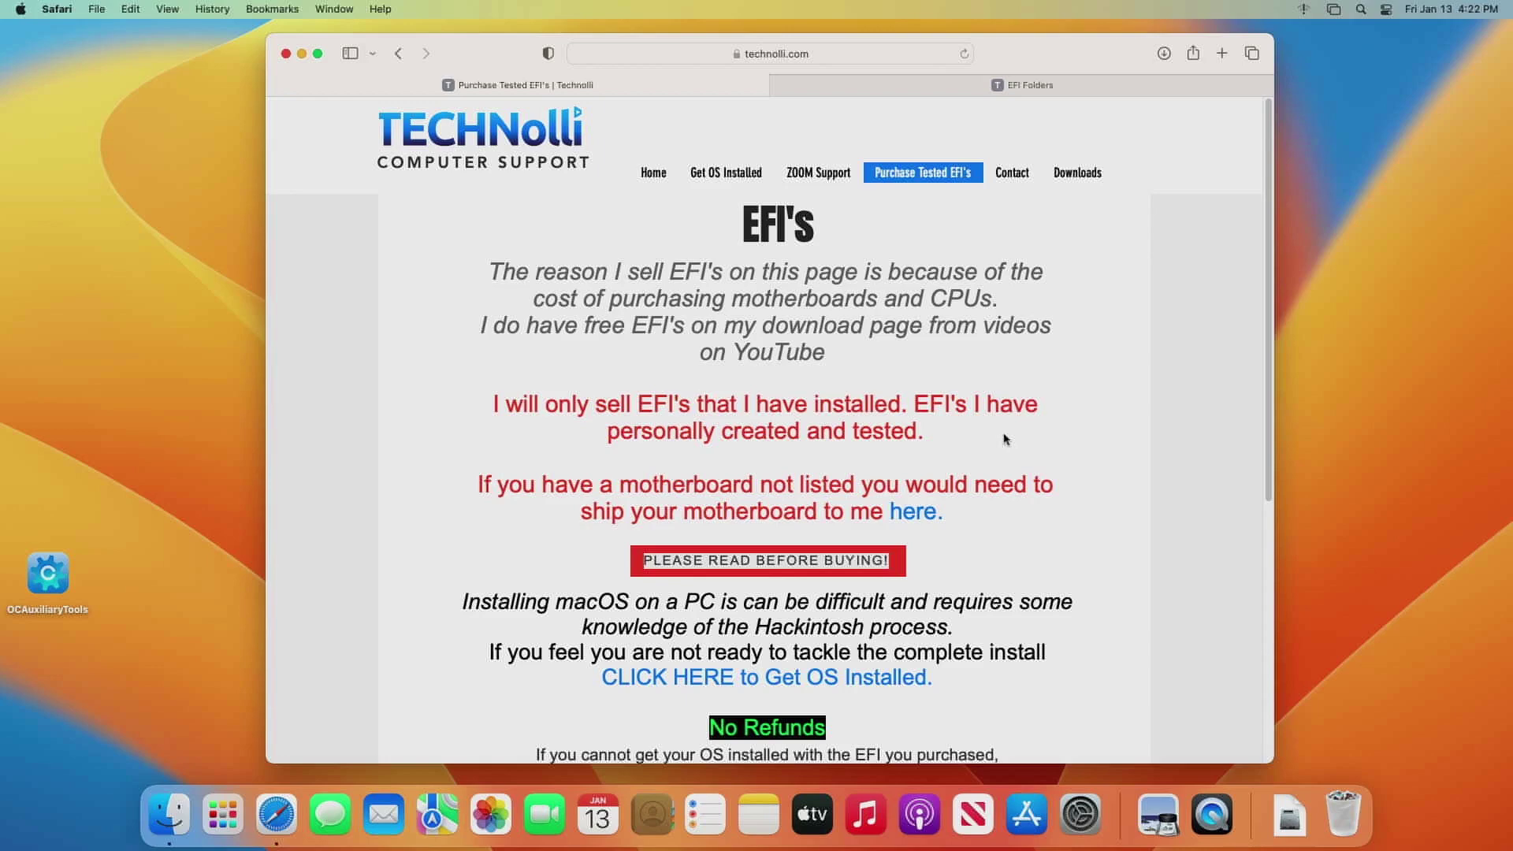
scroll(1003, 440, "down", 10)
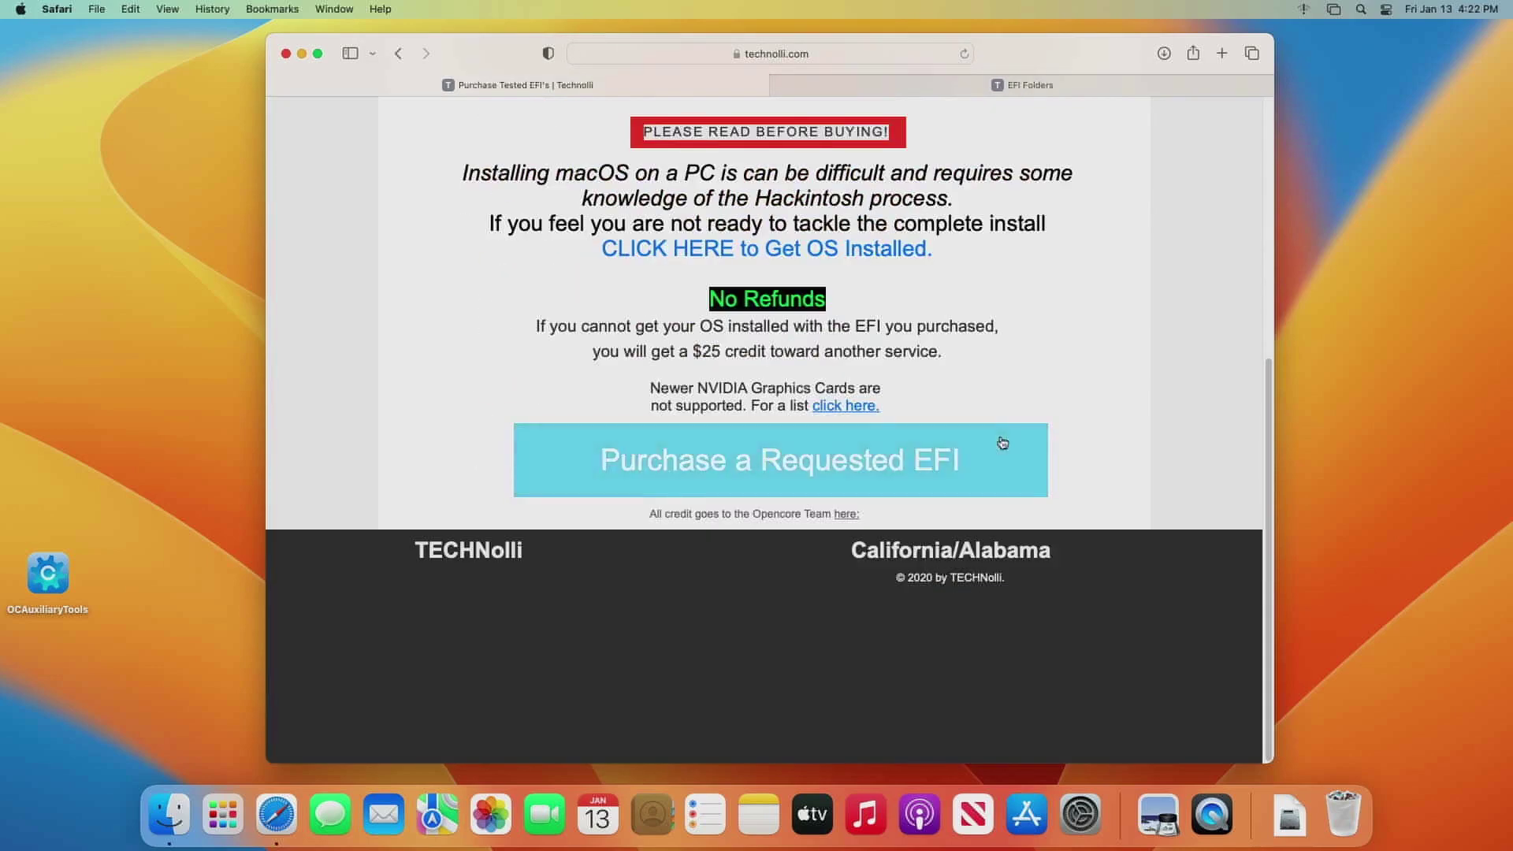
scroll(993, 440, "up", 5)
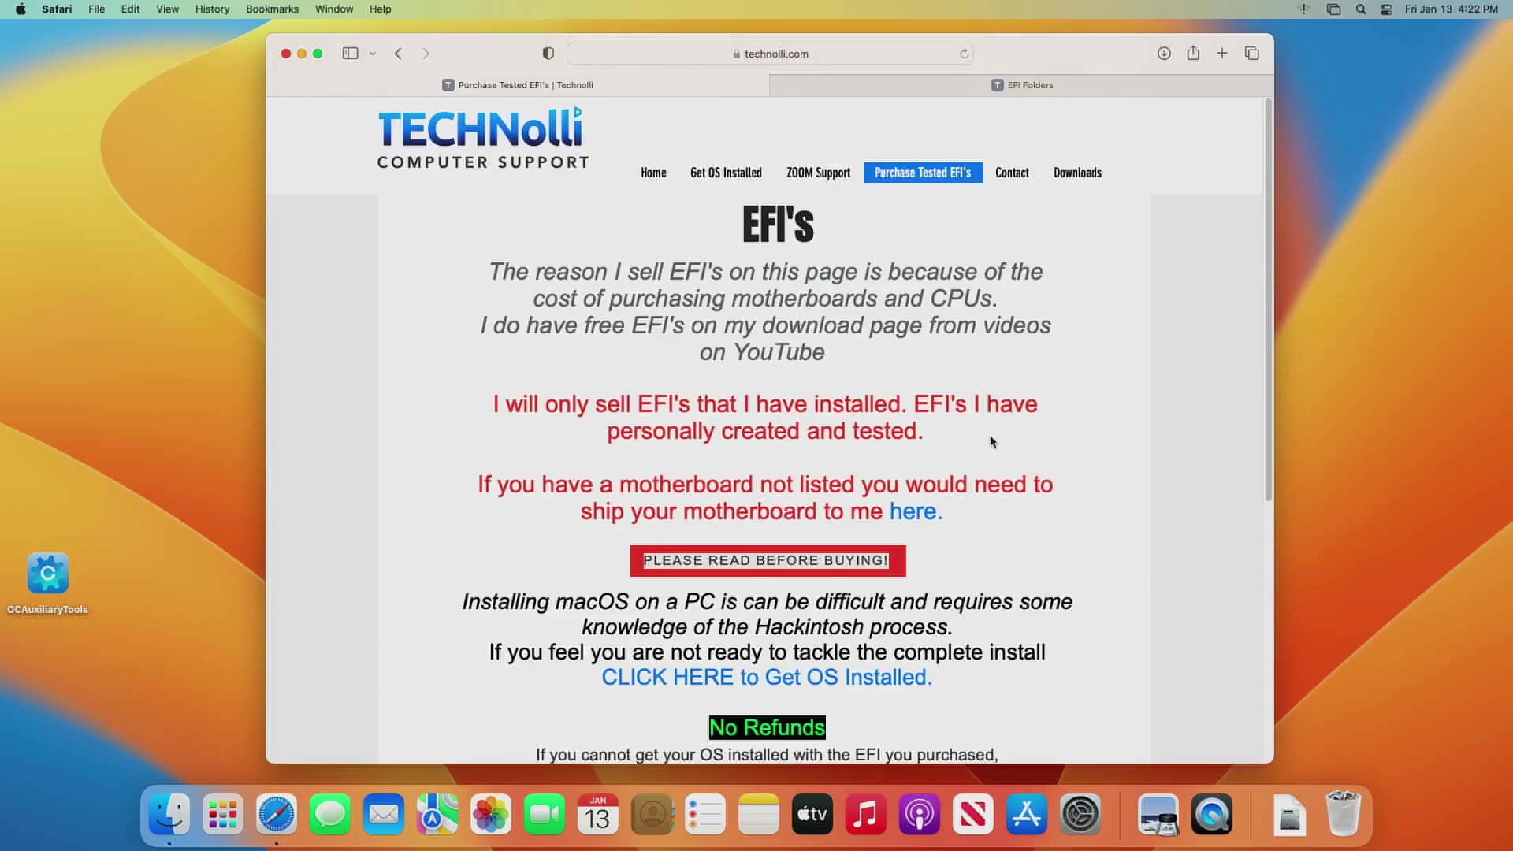